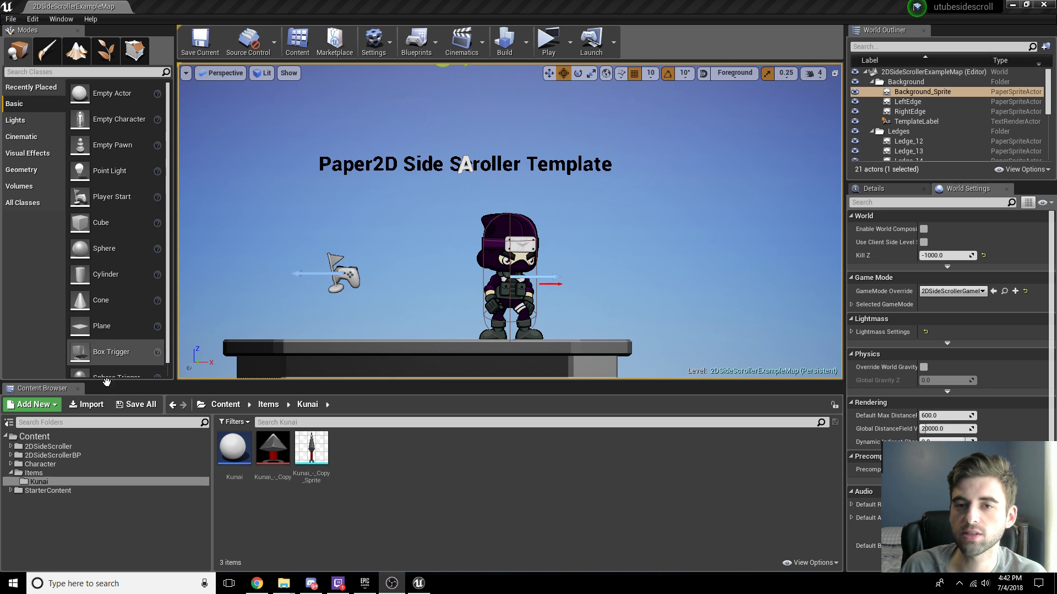
Step: Select the root Content folder in the folder tree to show its five subfolders
left_click(39, 438)
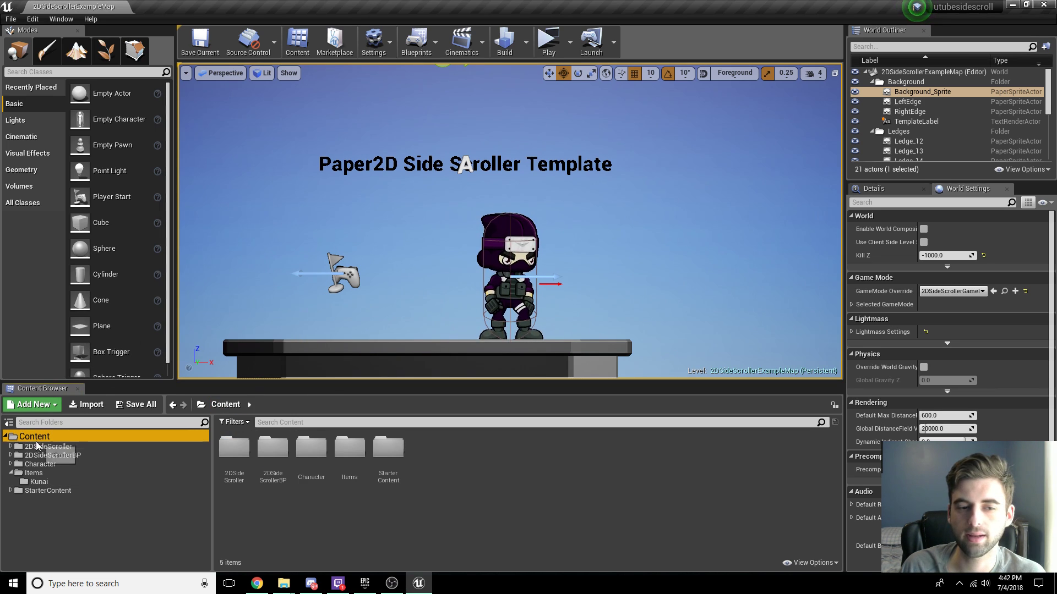
Step: Create a new folder named Widgets in the Content folder
right_click(438, 463)
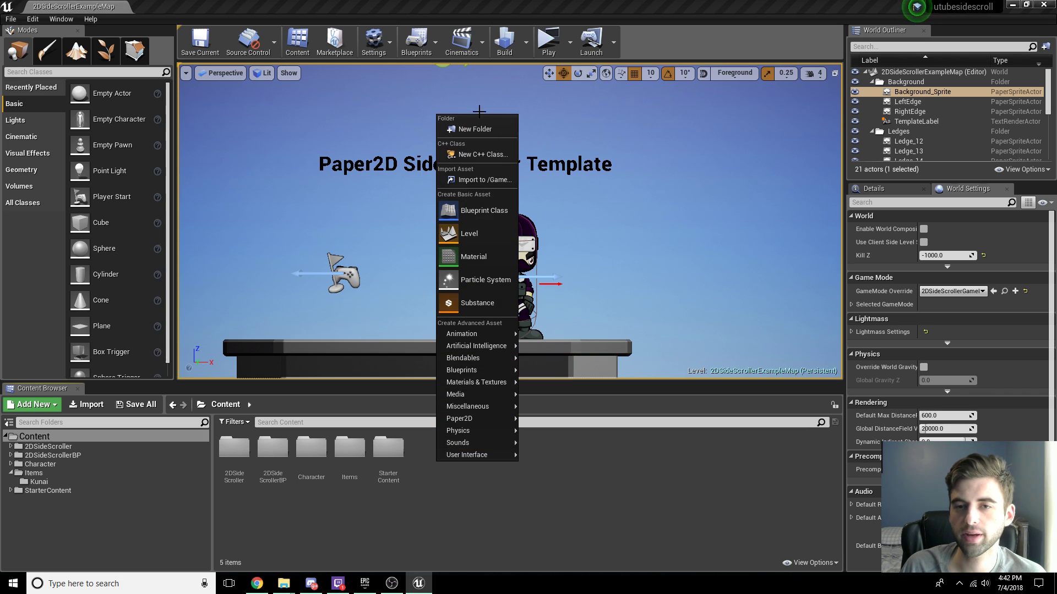
left_click(475, 127)
type("Widgets")
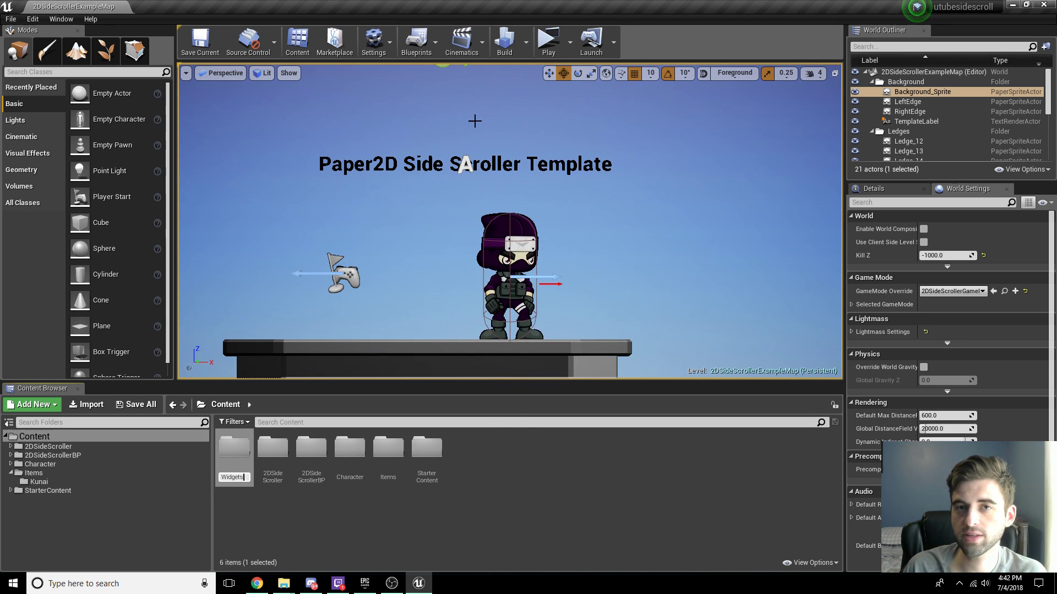
key("Return")
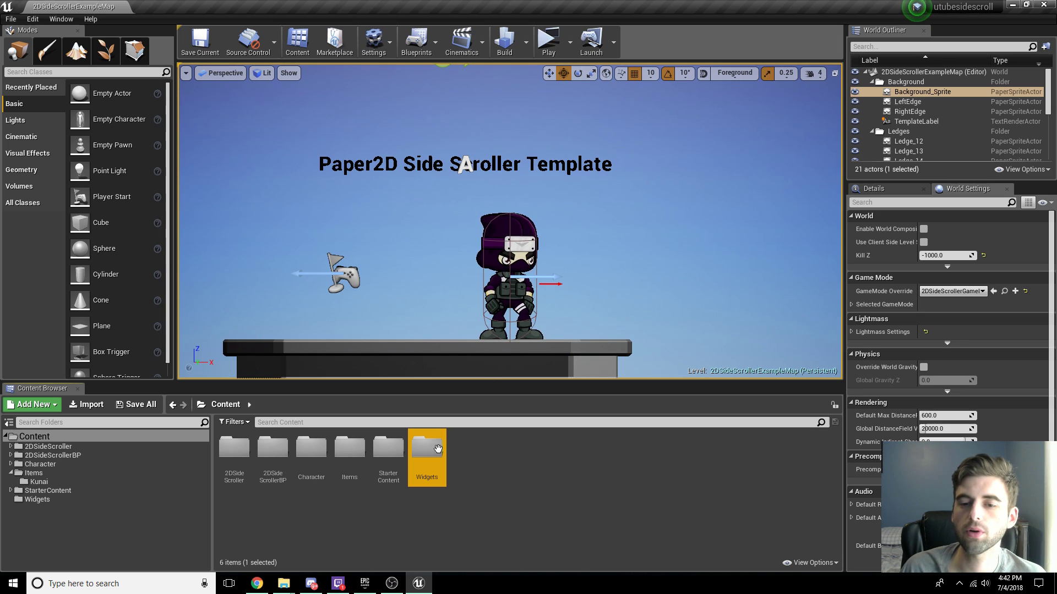
Step: Inside Widgets, create a Widget Blueprint named HUD and open it in the designer
double_click(428, 453)
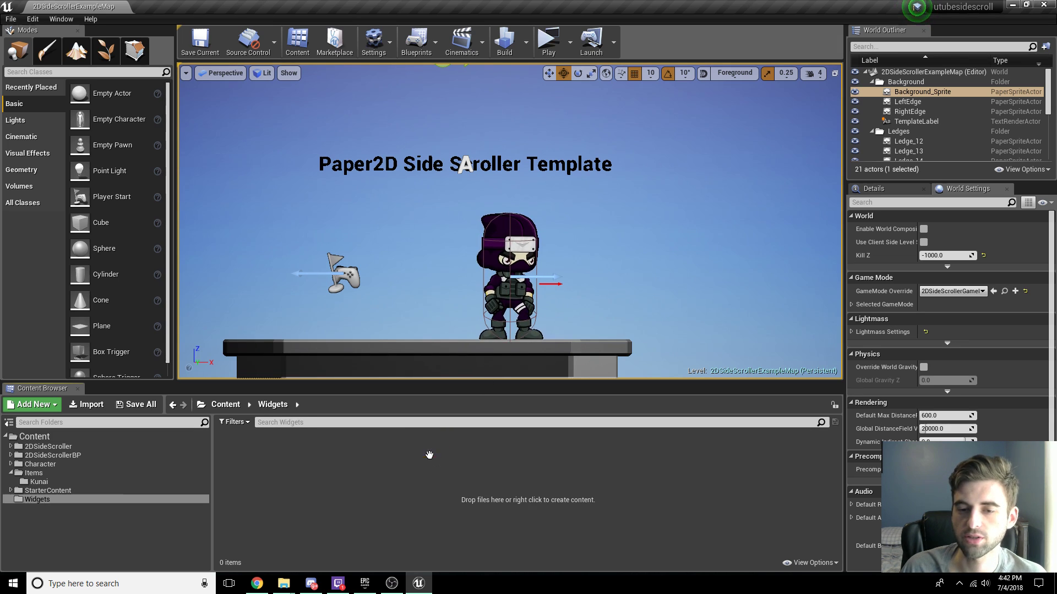
right_click(290, 453)
mouse_move(332, 450)
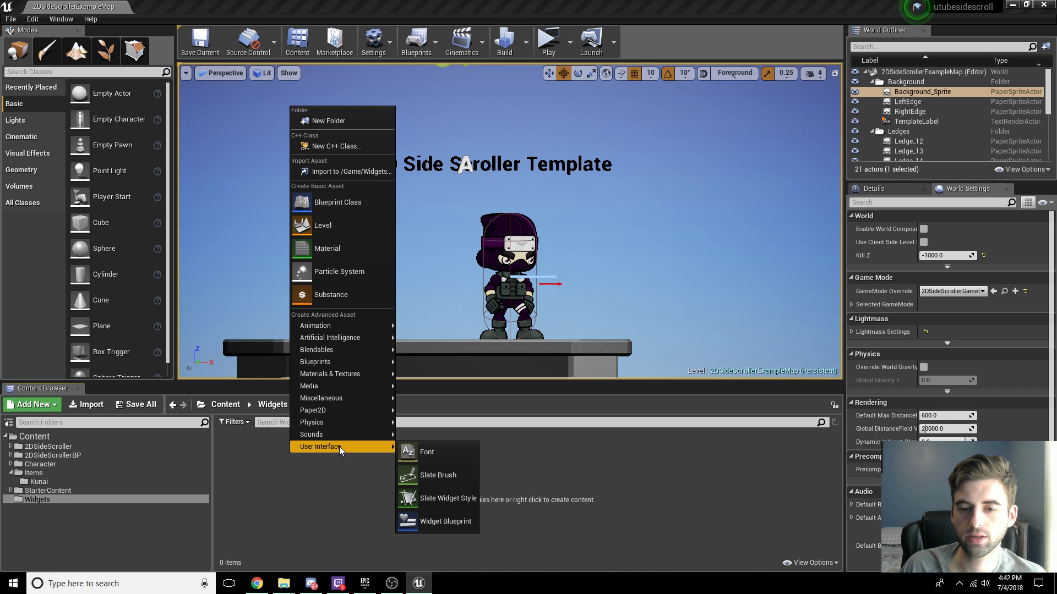
left_click(434, 523)
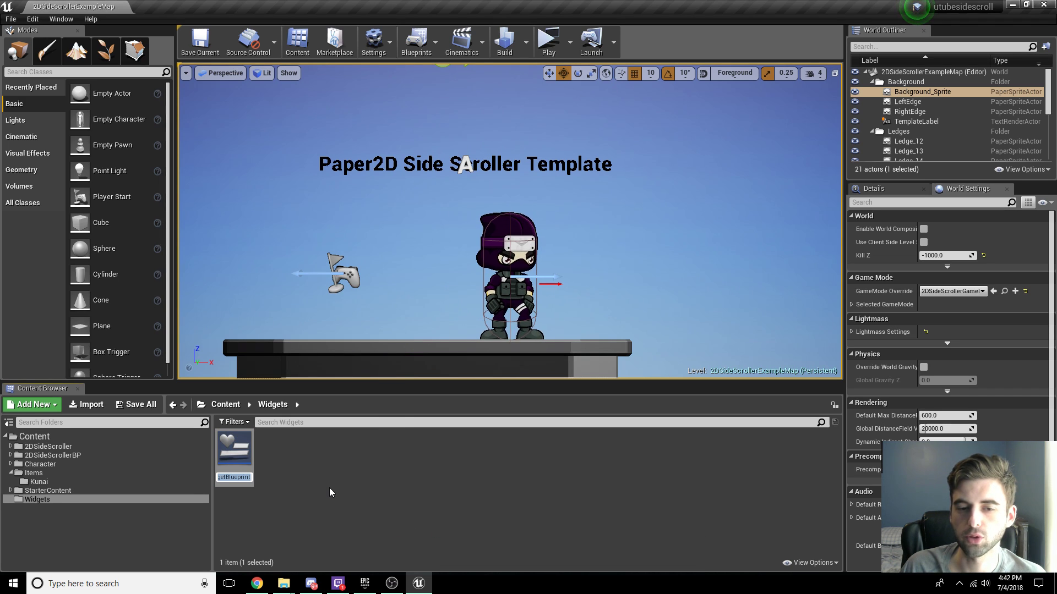
type("H")
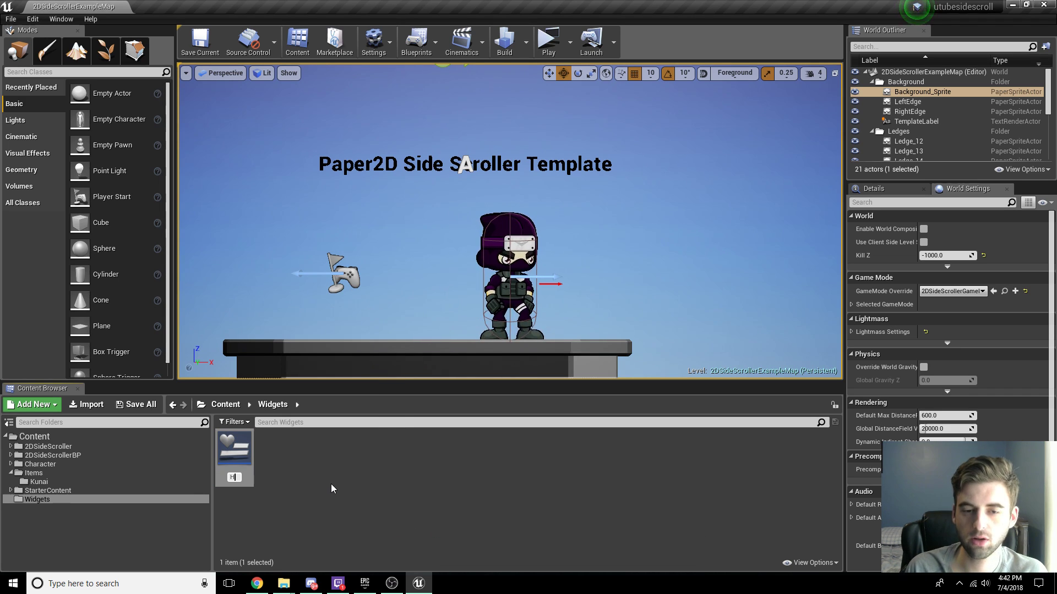
type("UD")
key("Return")
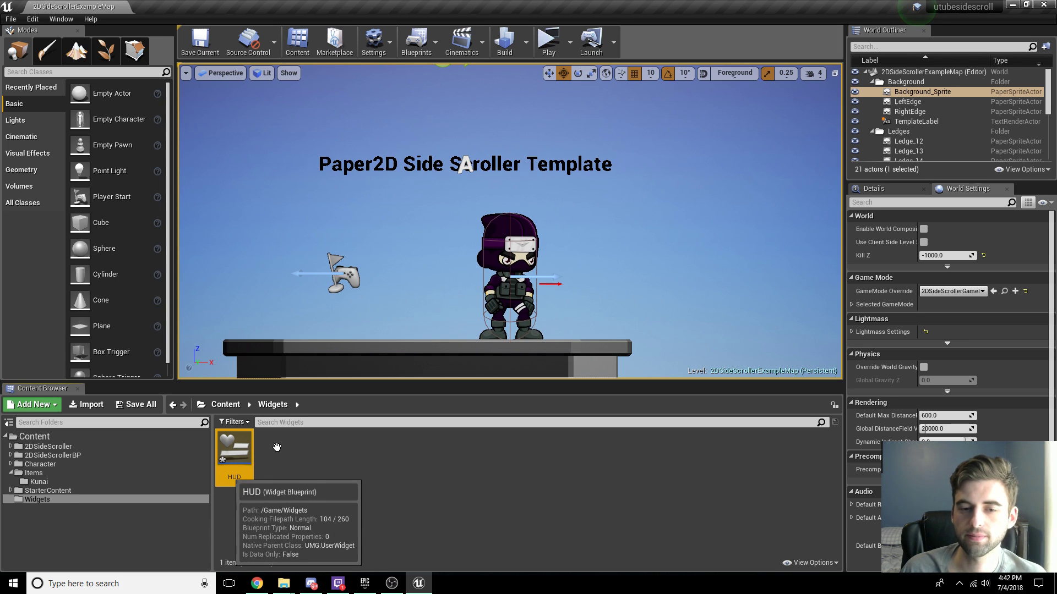
double_click(234, 452)
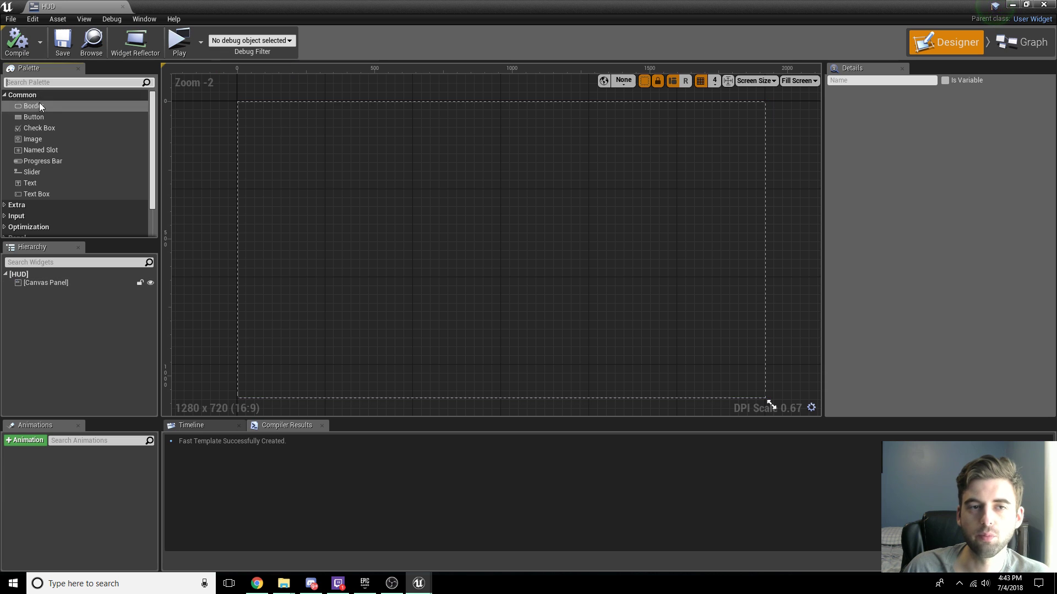
Step: Drop a Border onto the HUD canvas near the top-left, about 552 × 138
left_click_drag(37, 104, 356, 135)
left_click(368, 106)
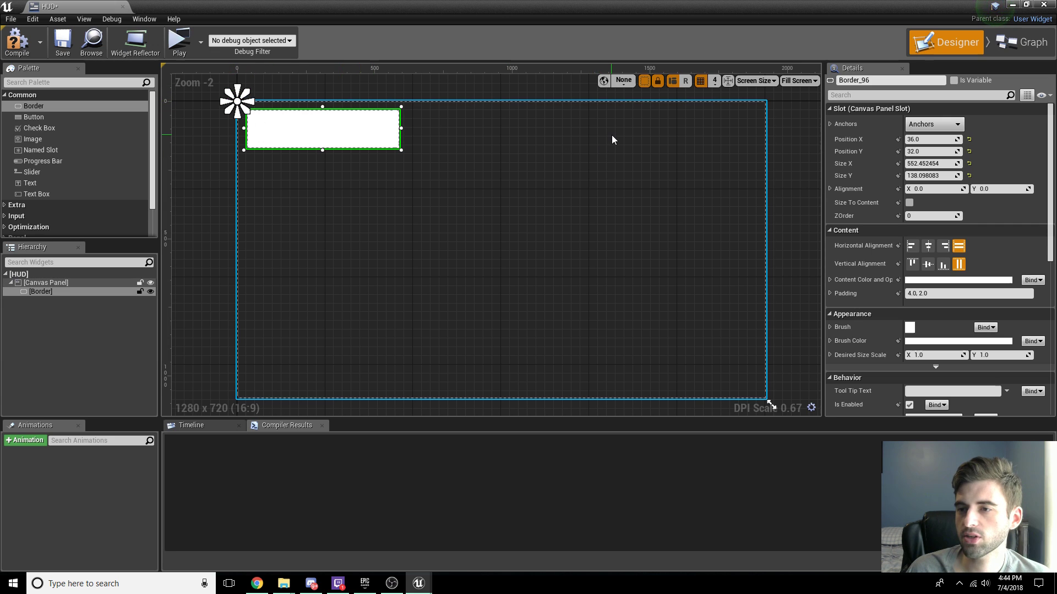
Step: Lower the Border's Brush Color alpha to about -0.14 so the box becomes transparent
left_click(933, 124)
left_click(933, 124)
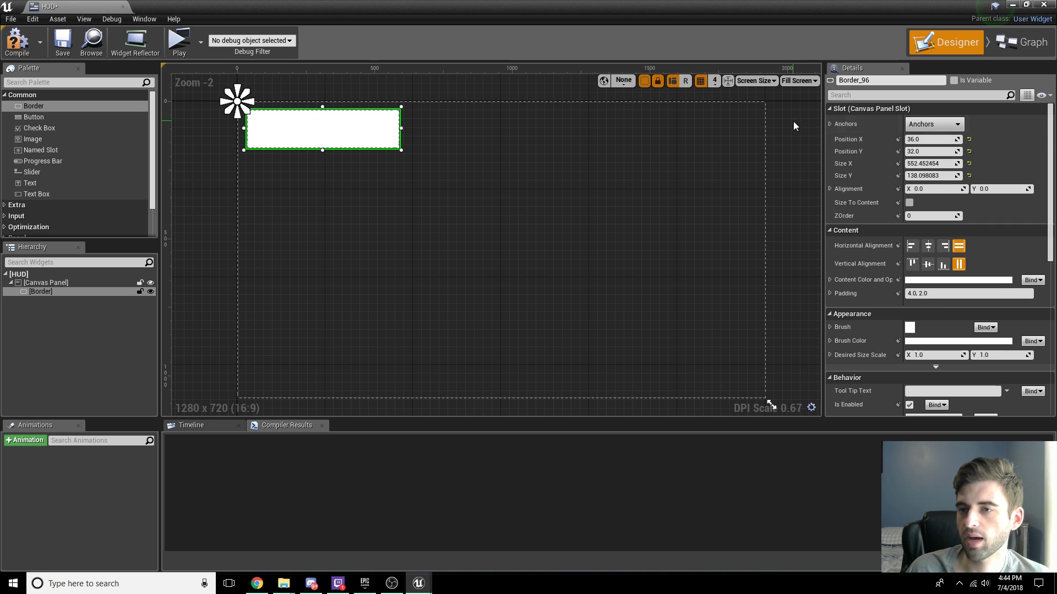
left_click(831, 124)
left_click(831, 123)
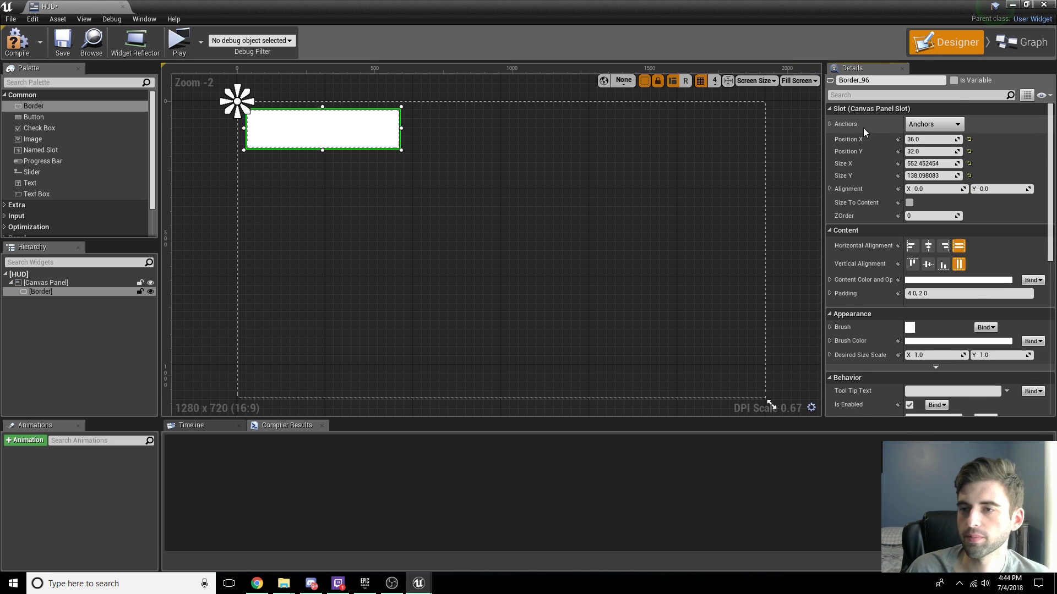
scroll(863, 127, "down", 2)
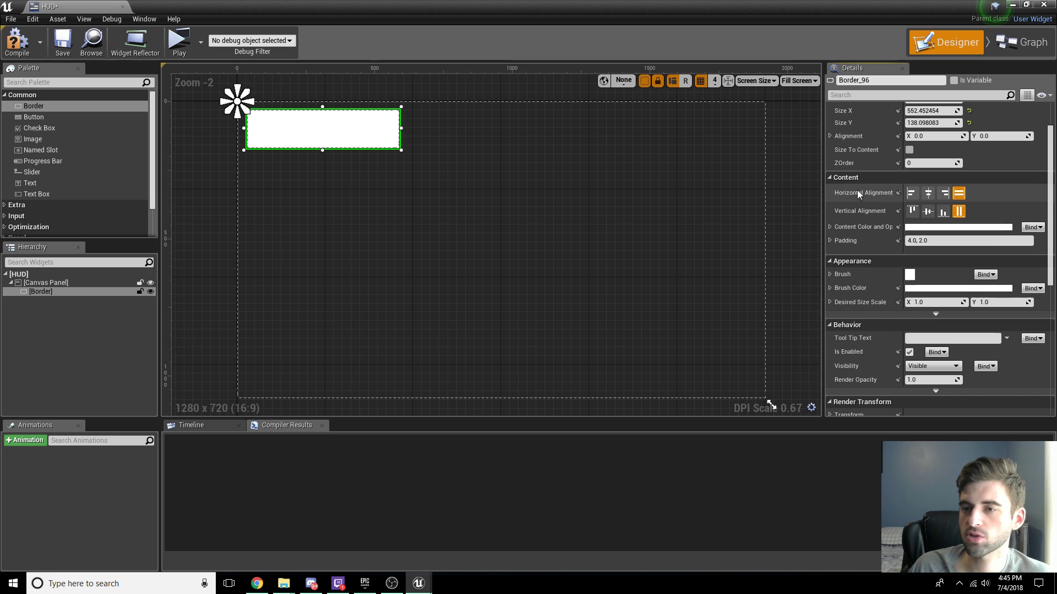
scroll(877, 194, "down", 2)
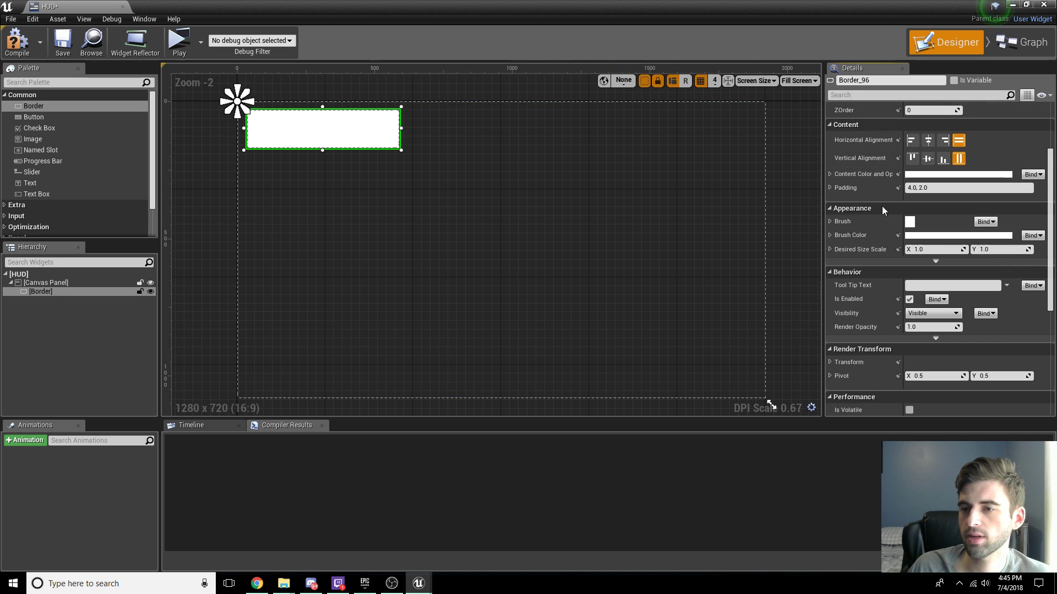
left_click(830, 235)
mouse_move(930, 289)
left_mouse_down()
mouse_move(979, 302)
mouse_move(935, 303)
left_mouse_up()
left_click(605, 233)
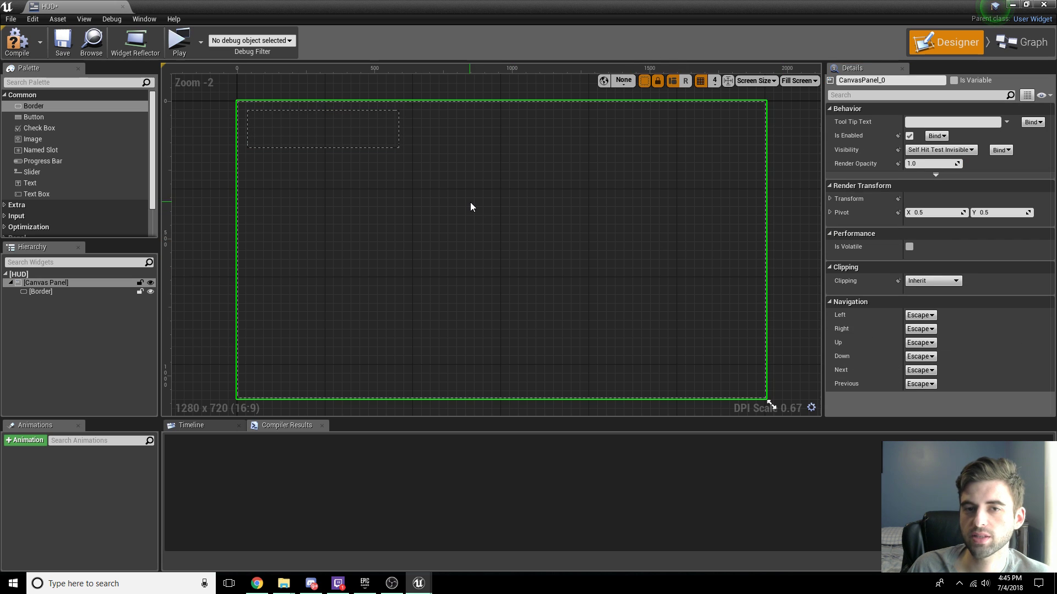
left_click(344, 137)
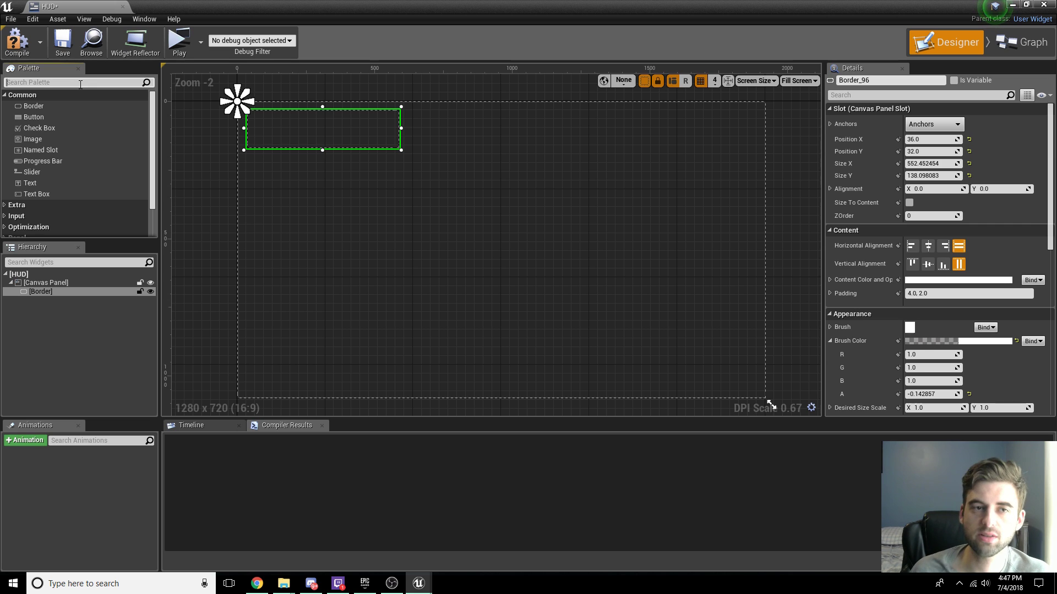
Step: Nest a Horizontal Box inside the Border via the Hierarchy
type("hor")
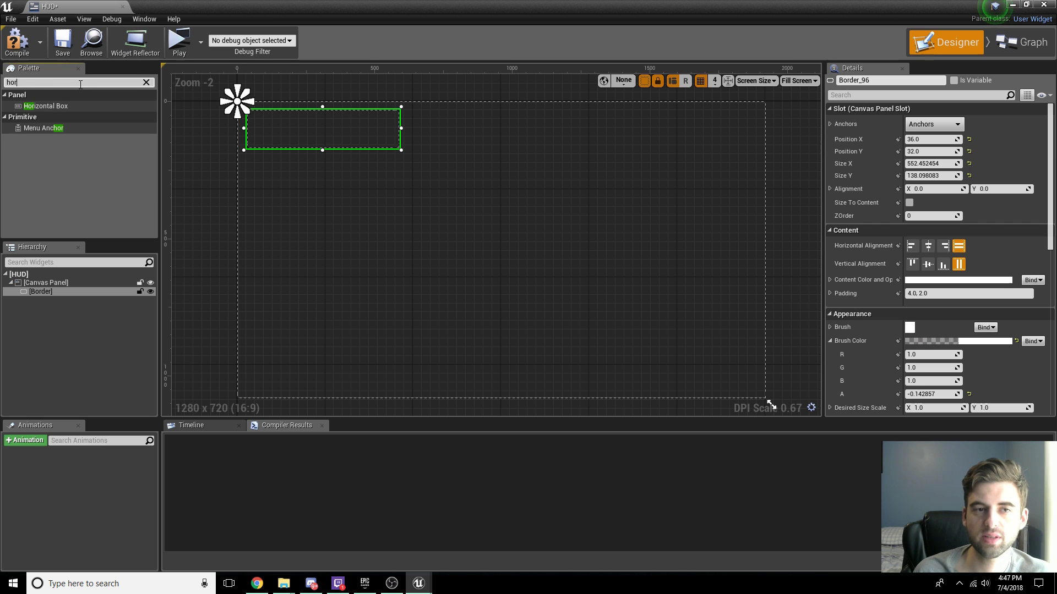
left_click_drag(51, 104, 36, 300)
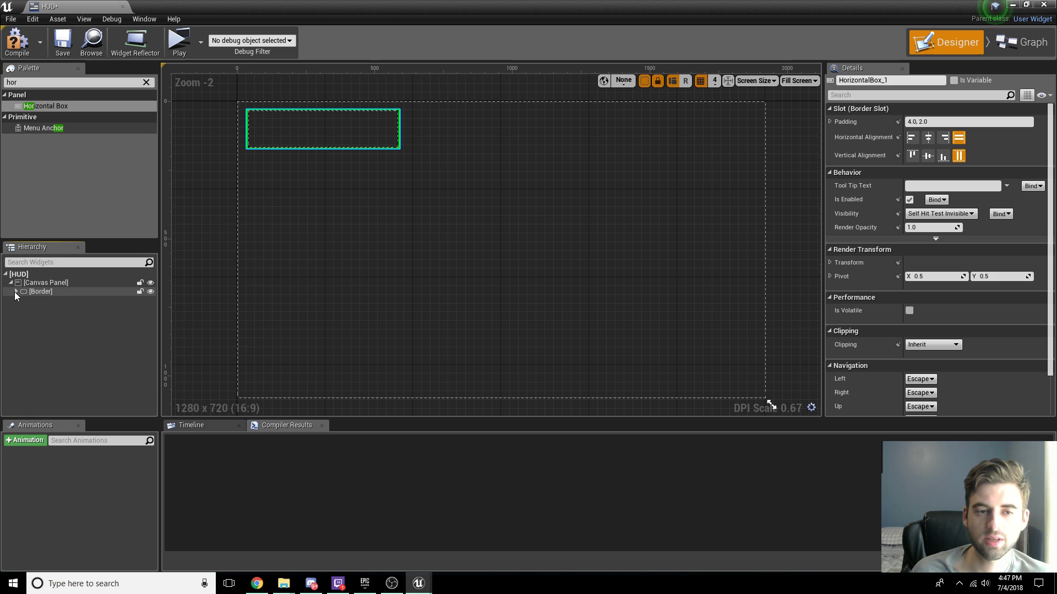
left_click(146, 83)
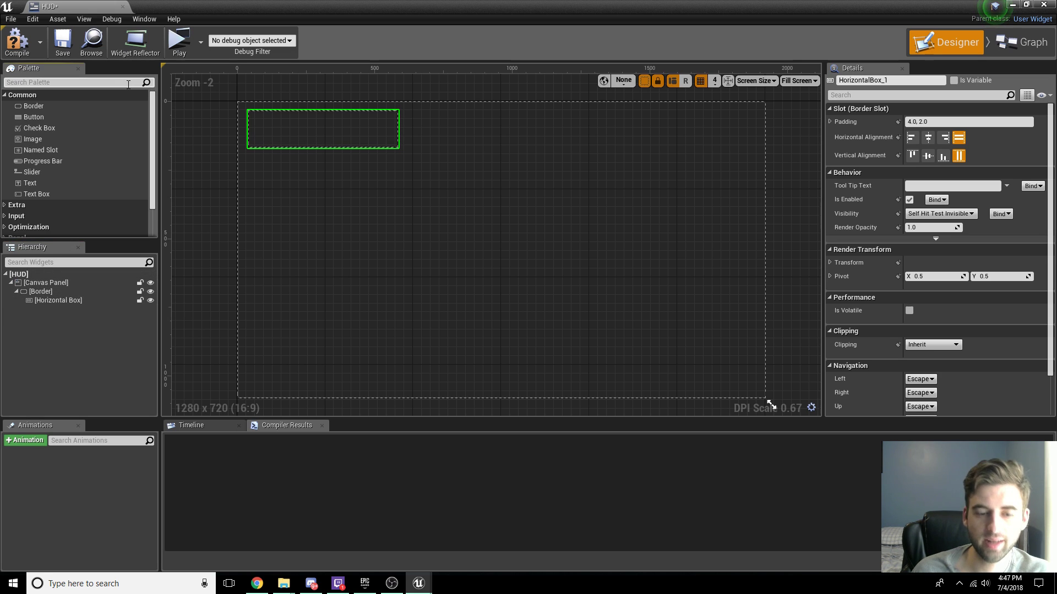
Step: Add two Vertical Boxes side by side inside the Horizontal Box
type("verti")
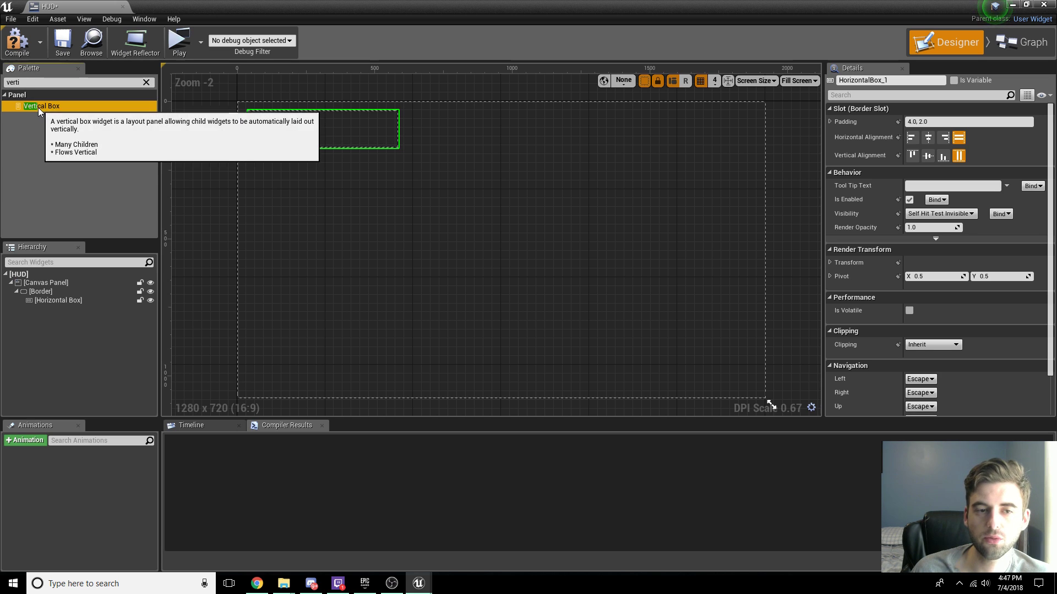
left_click_drag(38, 107, 48, 300)
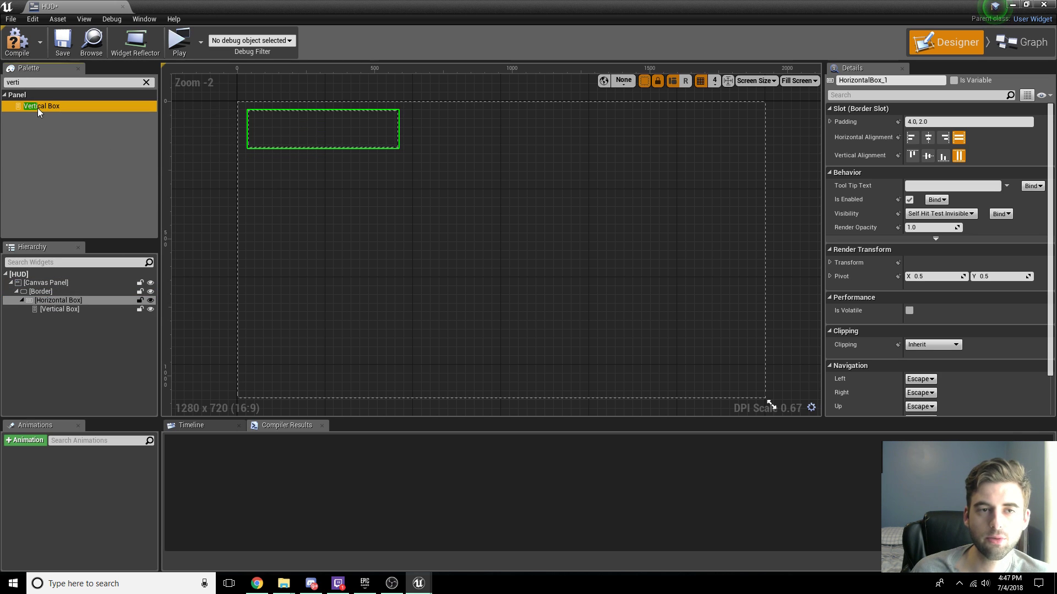
left_click_drag(38, 108, 59, 301)
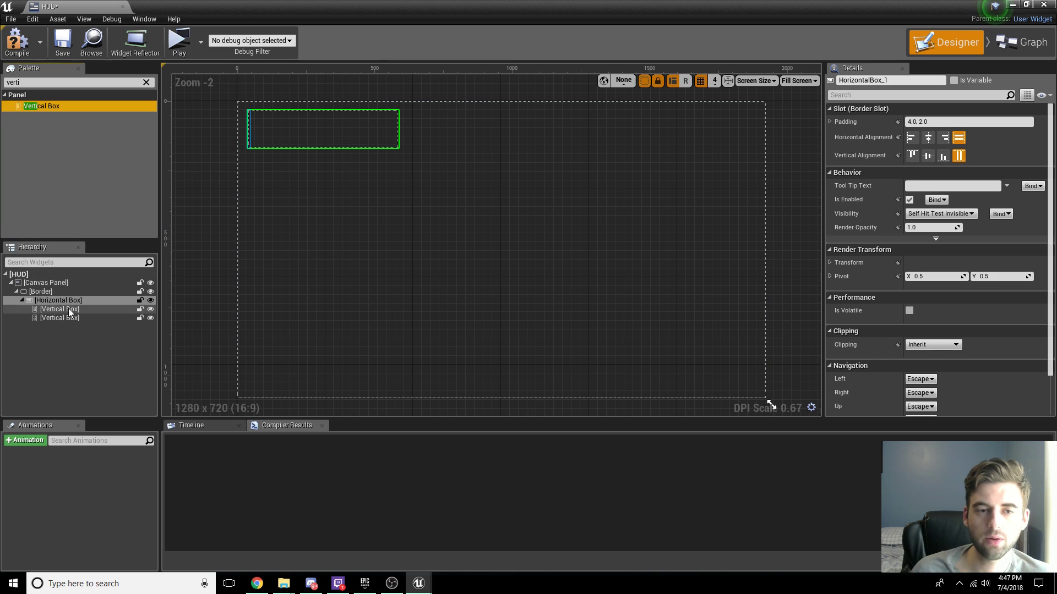
left_click(67, 309)
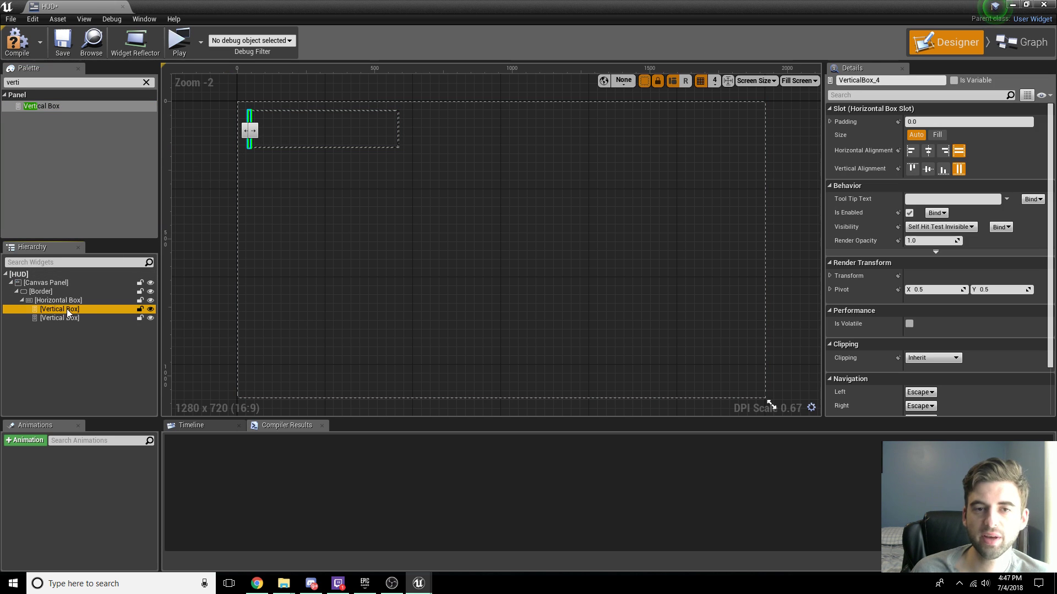
left_click(70, 318)
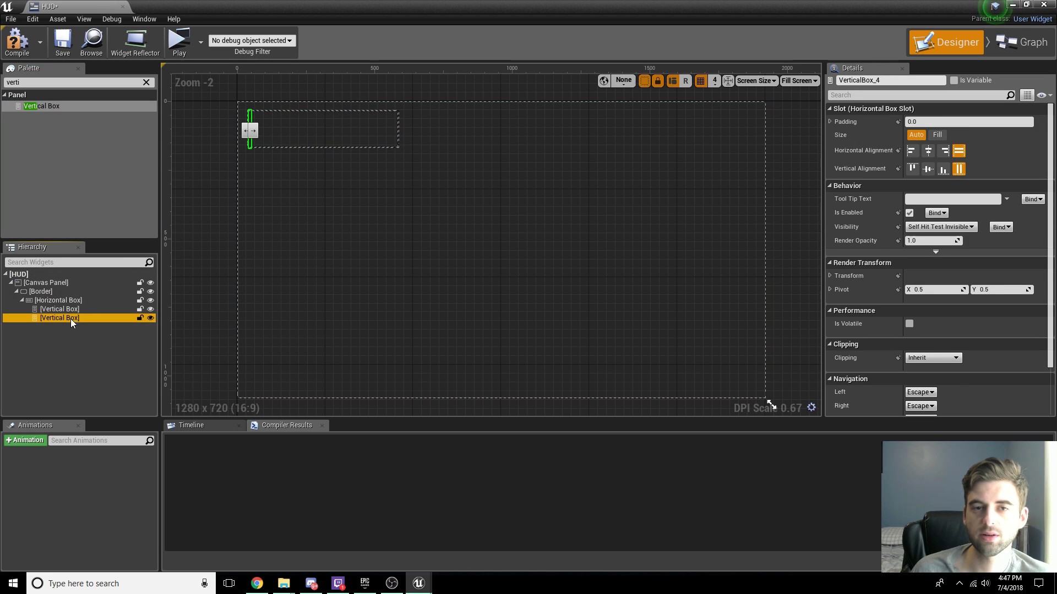
left_click(69, 312)
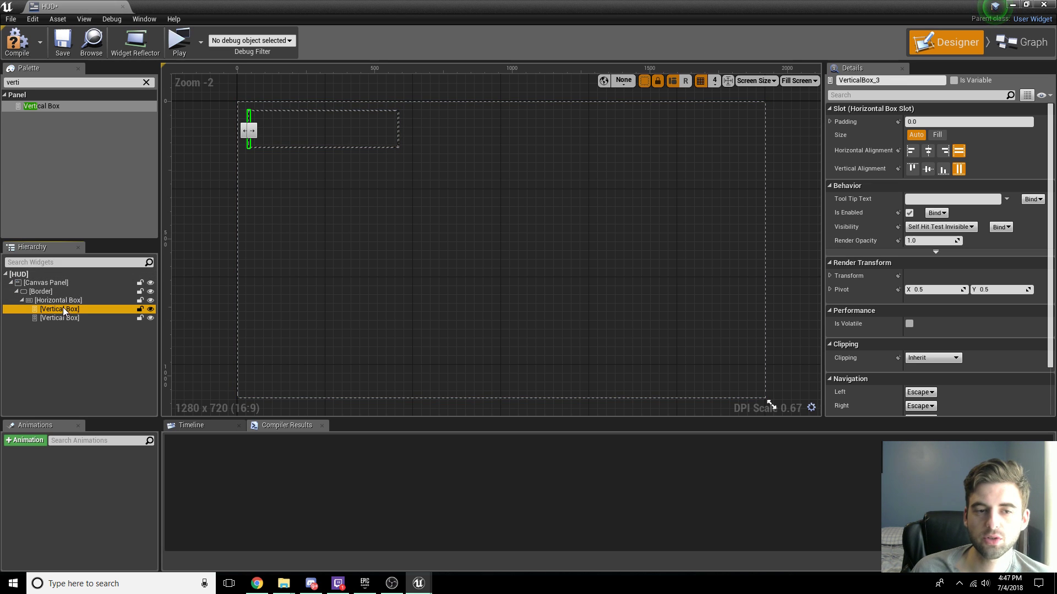
Step: Set both Vertical Boxes to Fill size so they split the width equally
left_click_drag(64, 314, 89, 328)
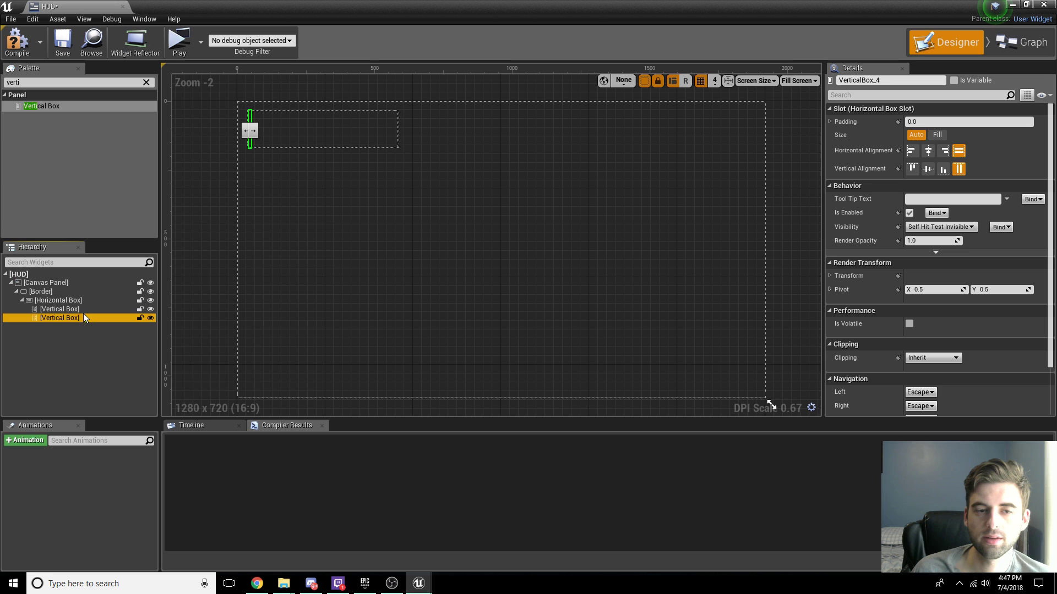
key("ctrl+z")
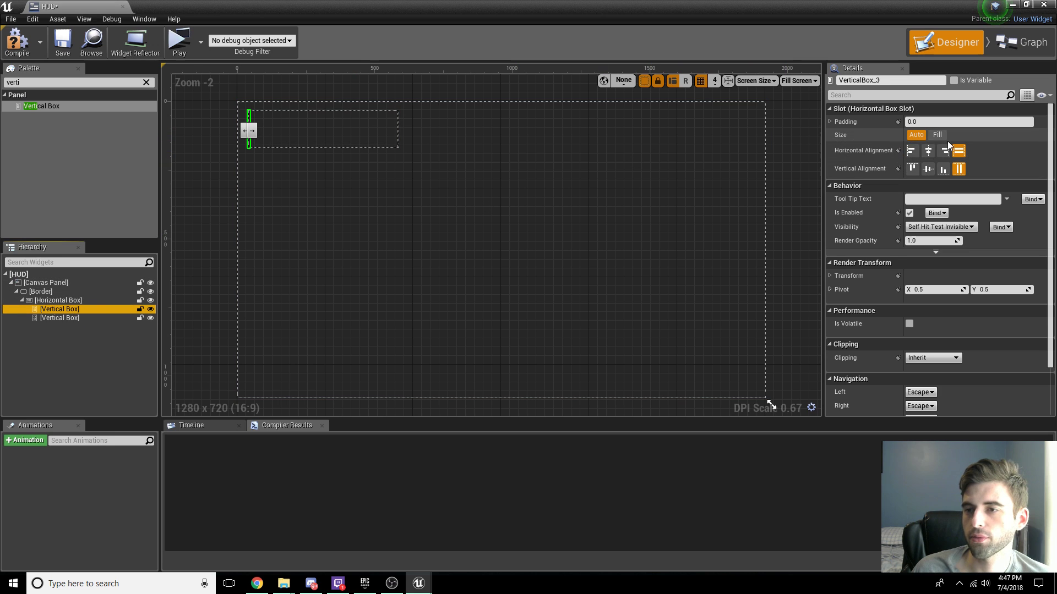
left_click(931, 136)
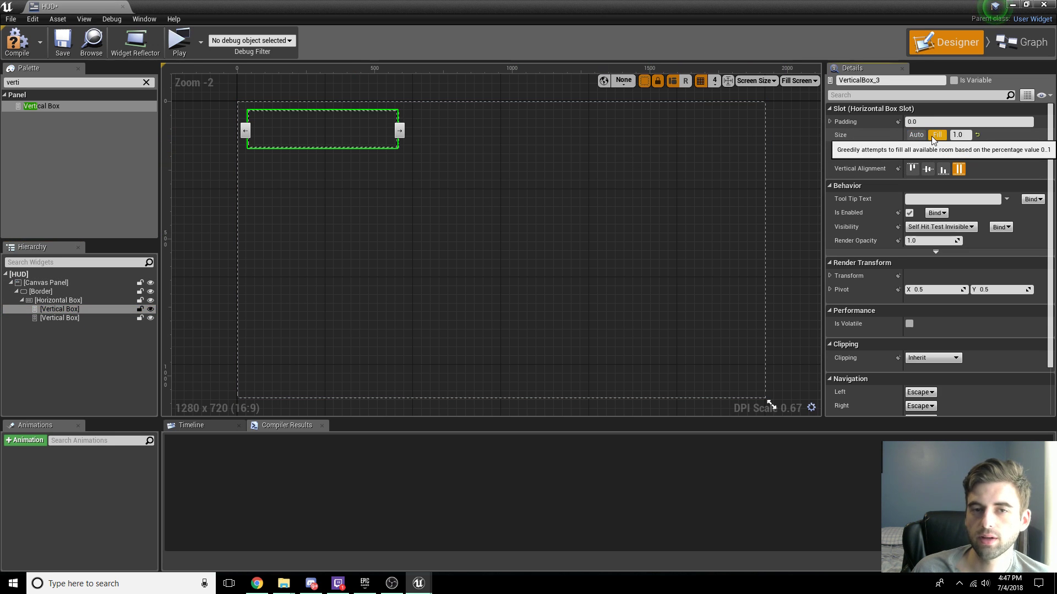
left_click(44, 318)
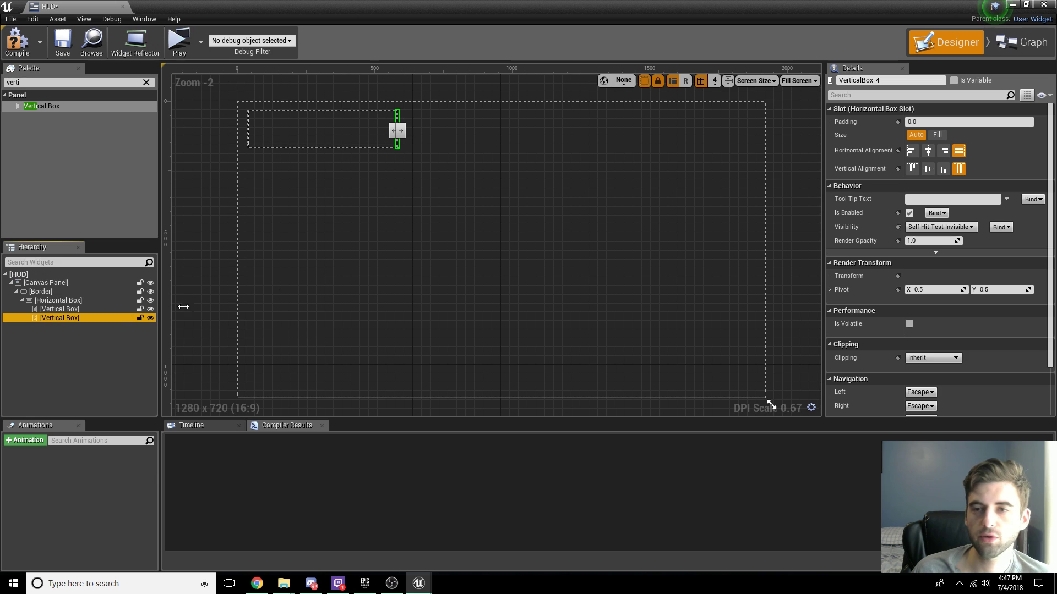
left_click(936, 136)
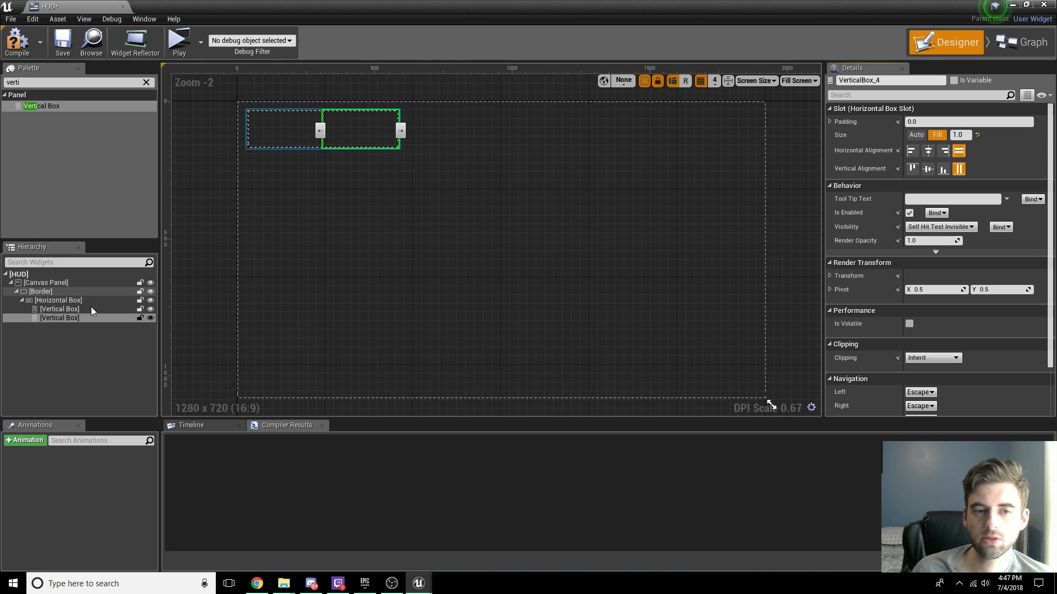
Step: Recheck the left and right Vertical Boxes, then clear the Palette search
left_click(58, 309)
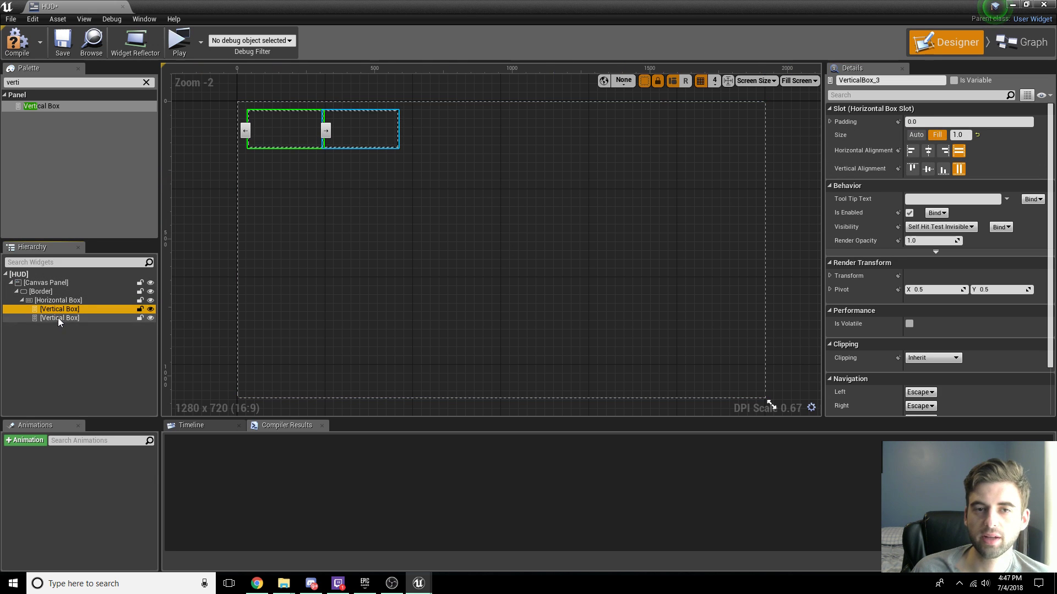
left_click(58, 318)
left_click(59, 309)
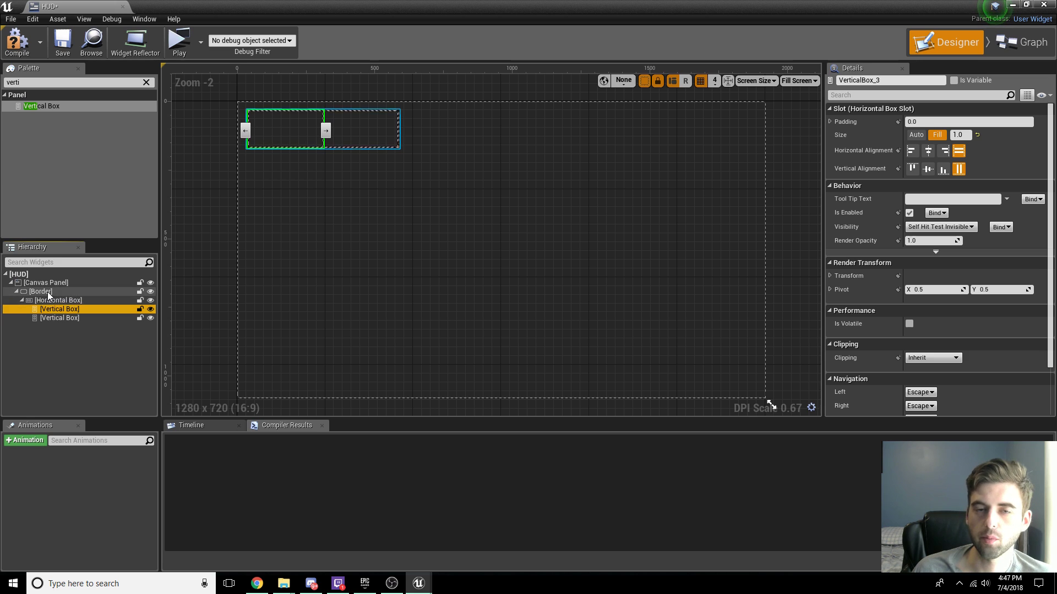
left_click(61, 317)
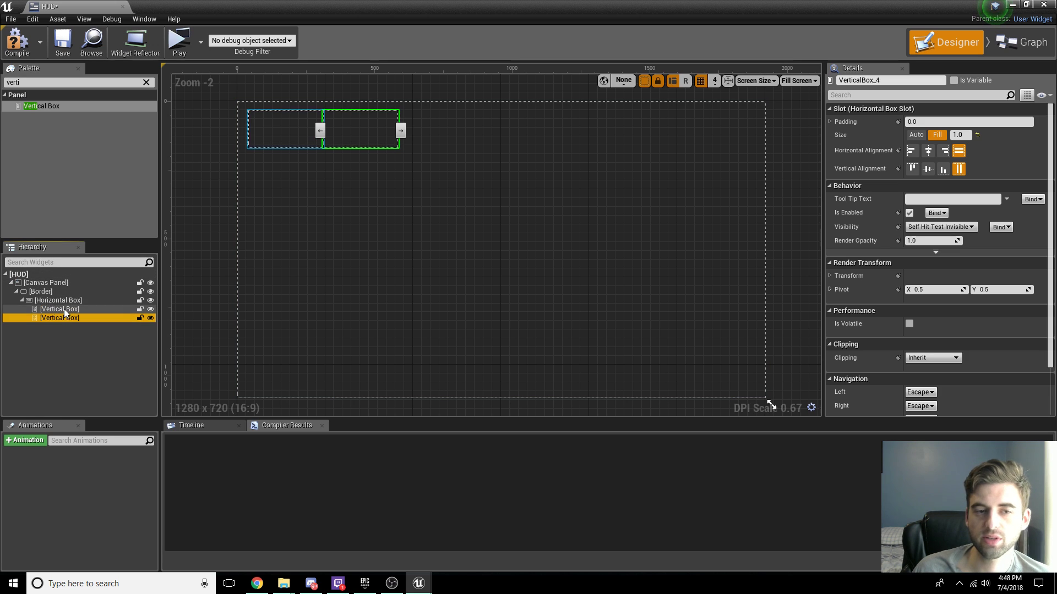
left_click(64, 309)
left_click(146, 83)
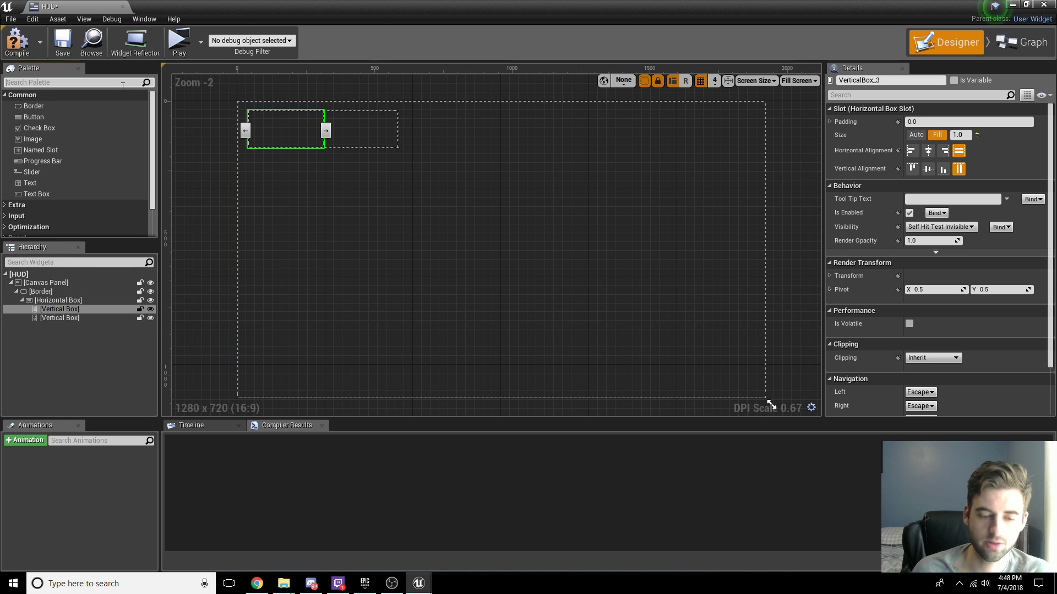
Step: Add two Horizontal Boxes inside each Vertical Box, searching the Palette for 'hori'
left_click(123, 85)
type("hori")
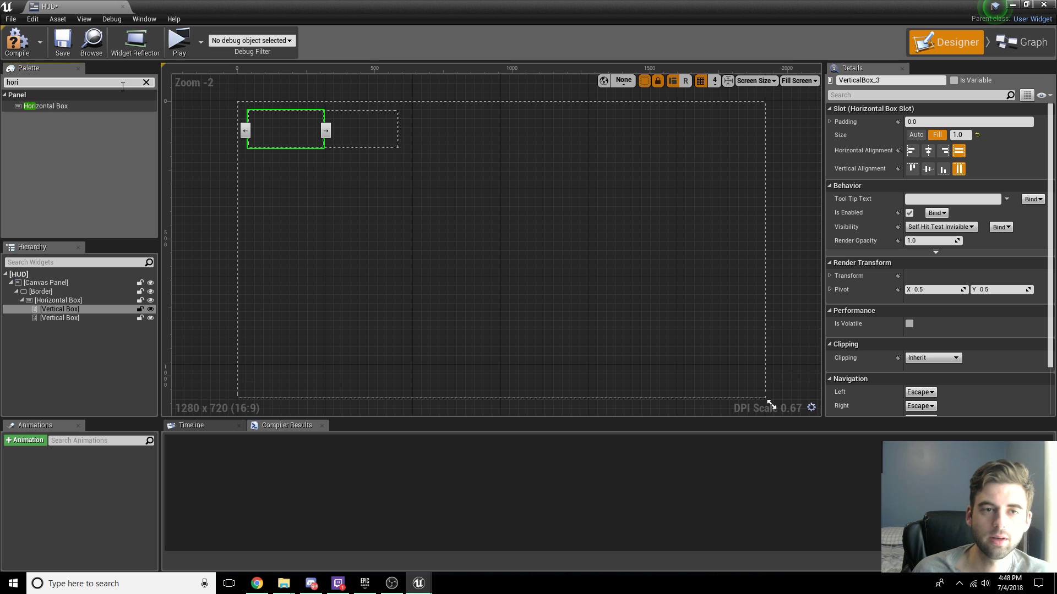
left_click_drag(79, 110, 78, 308)
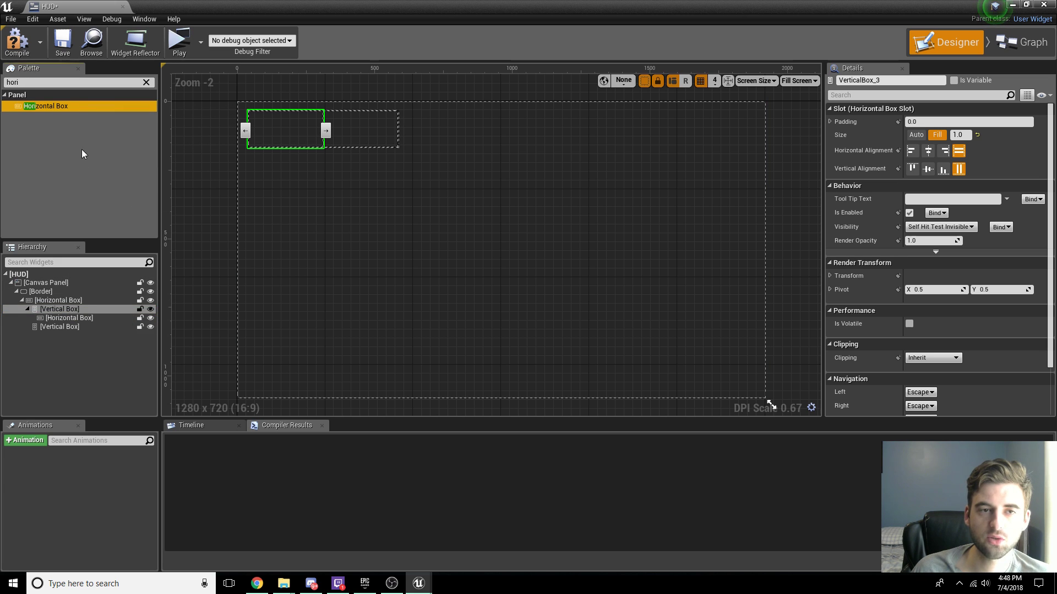
left_click_drag(53, 106, 53, 308)
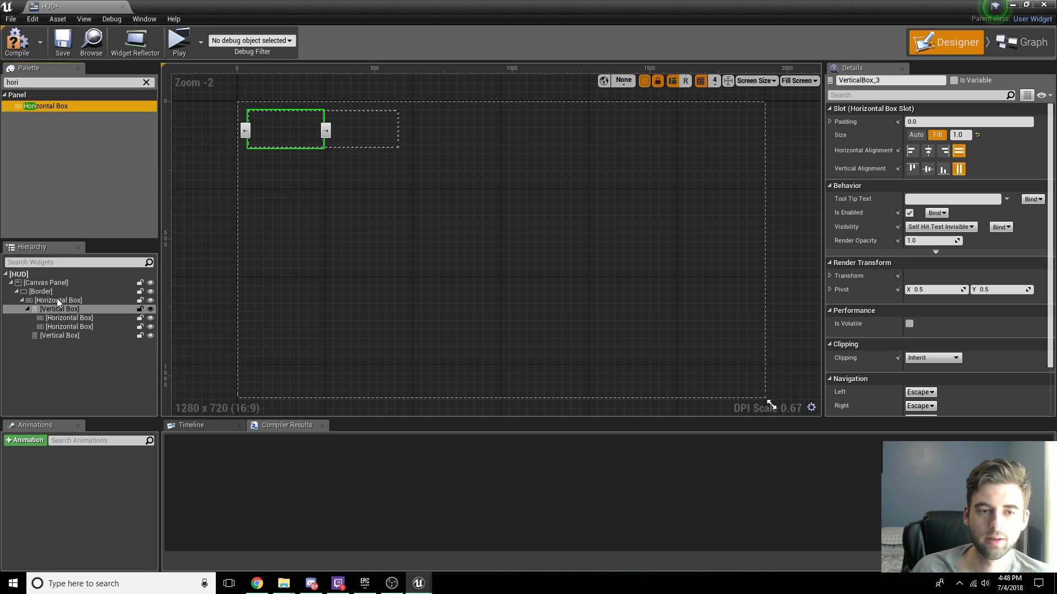
left_click_drag(55, 104, 53, 337)
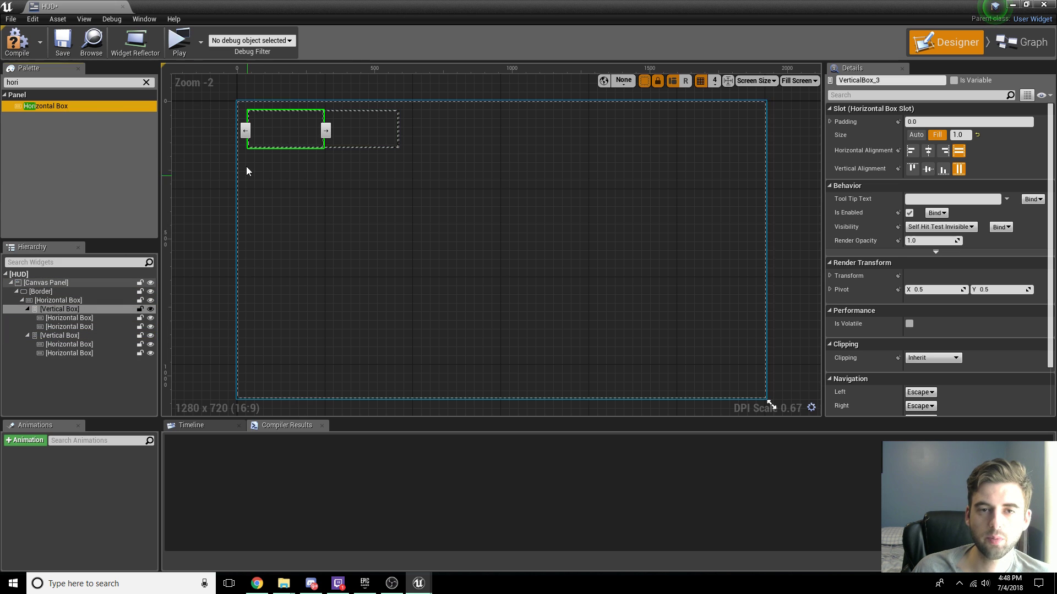
Step: Set the row Horizontal Boxes to Fill size, then clear the widget search
left_click(91, 344)
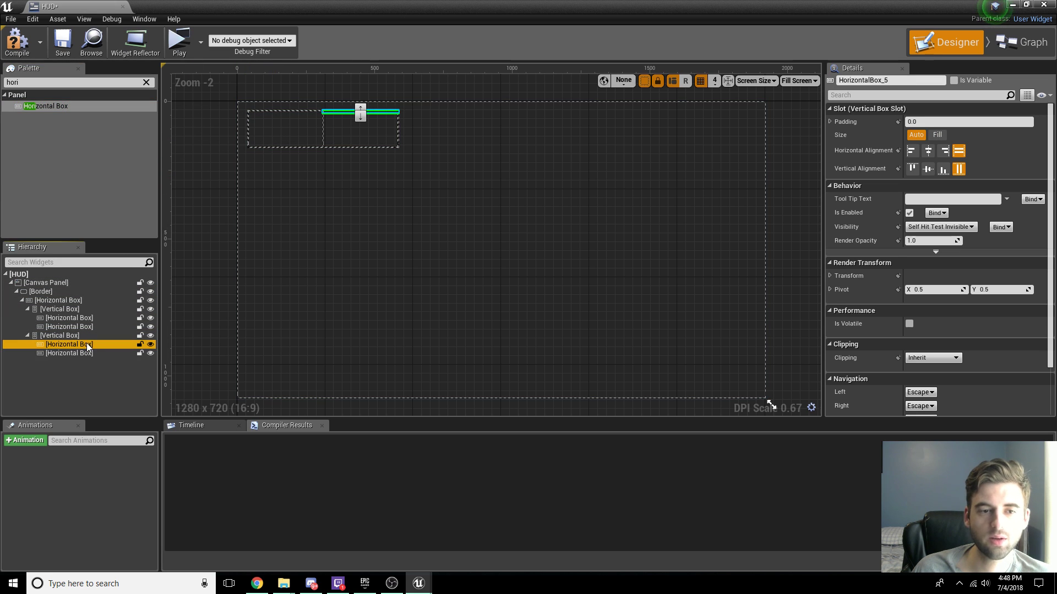
left_click(89, 318)
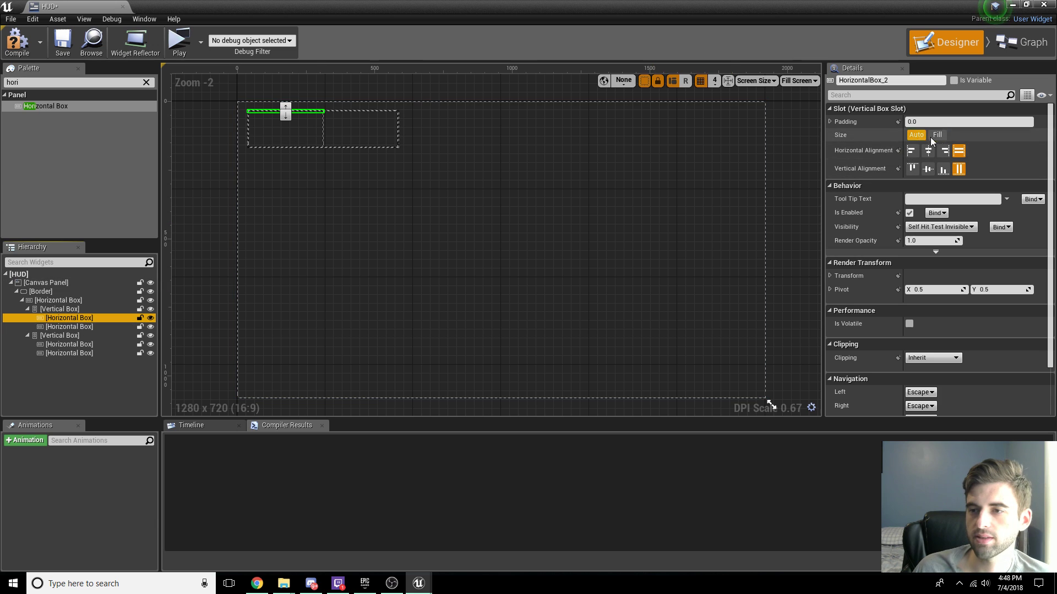
left_click(937, 135)
left_click(88, 327)
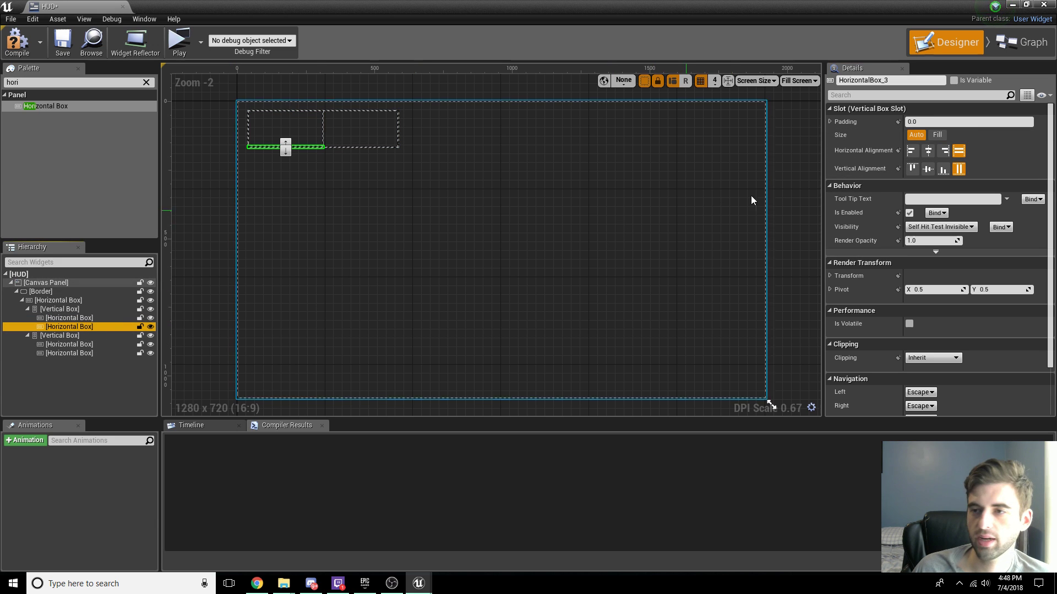
left_click(937, 135)
left_click(77, 344)
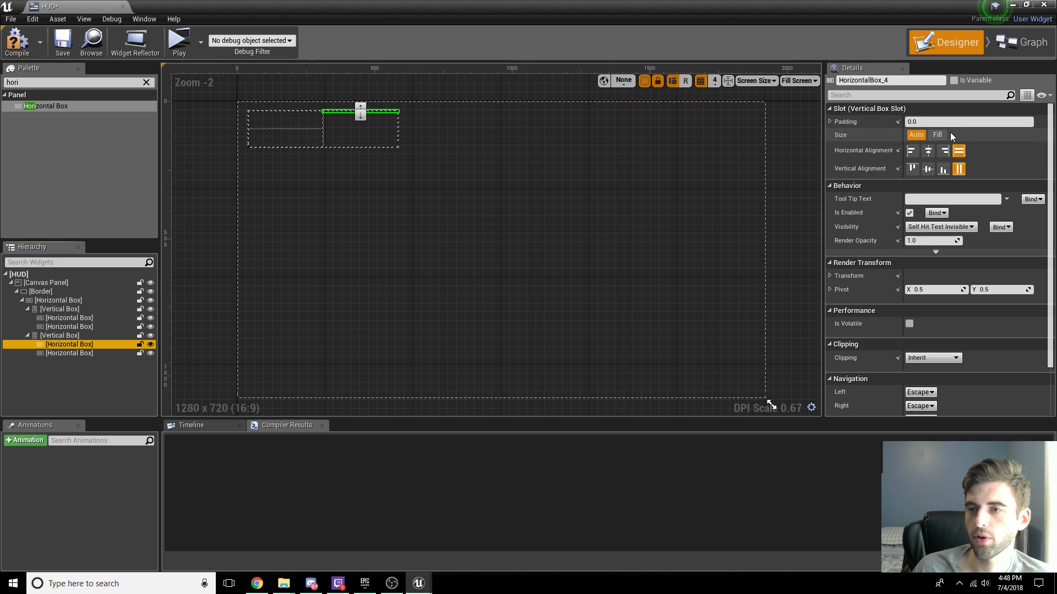
left_click(70, 353)
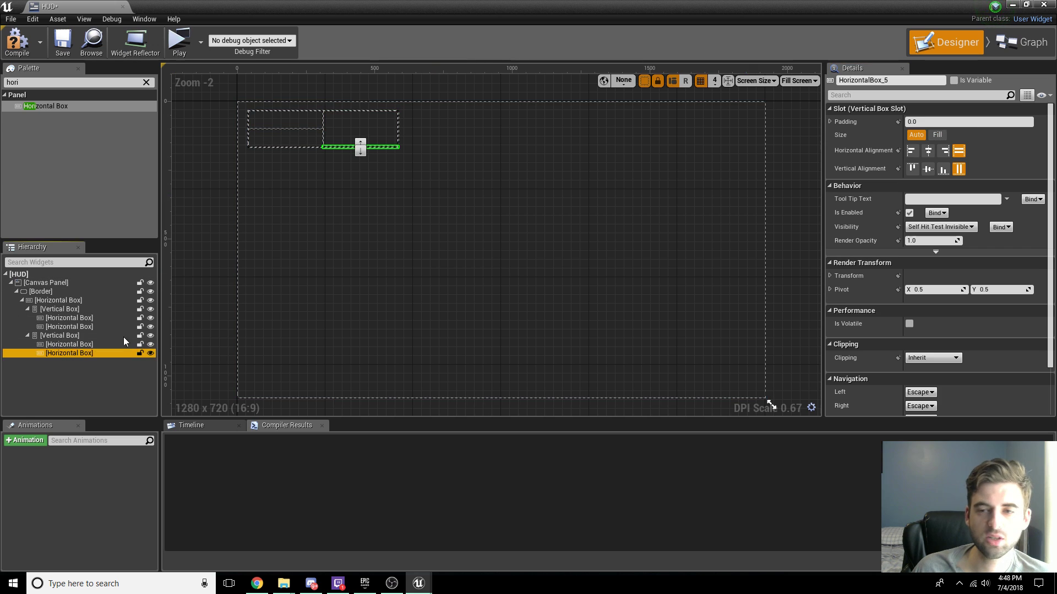
left_click(937, 135)
left_click(282, 116)
left_click(358, 142)
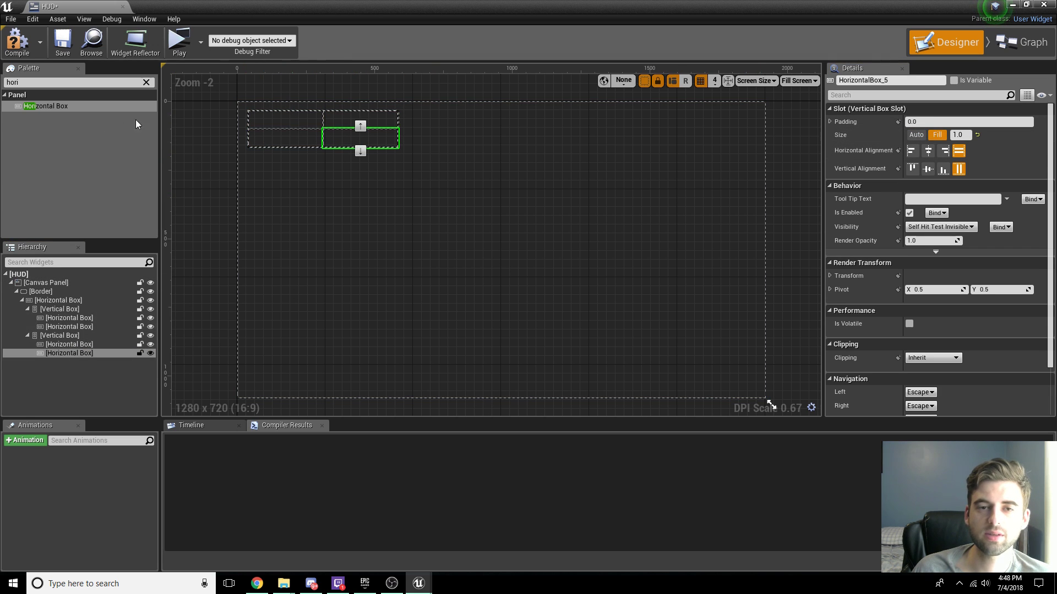
left_click(294, 121)
left_click(146, 82)
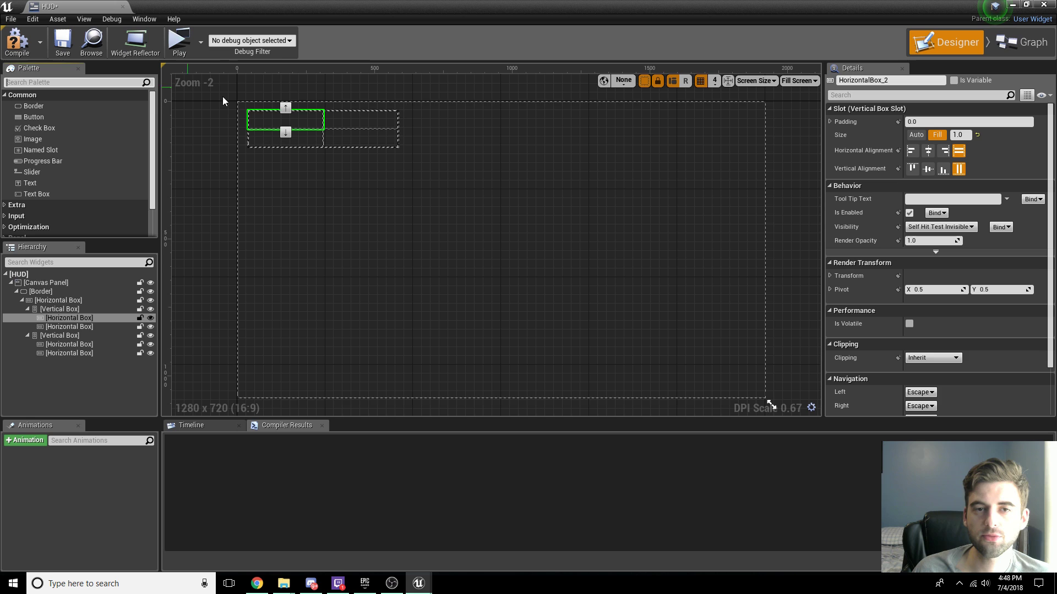
Step: Place a Text widget in both the top and bottom rows of the left column
left_click(90, 77)
type("text")
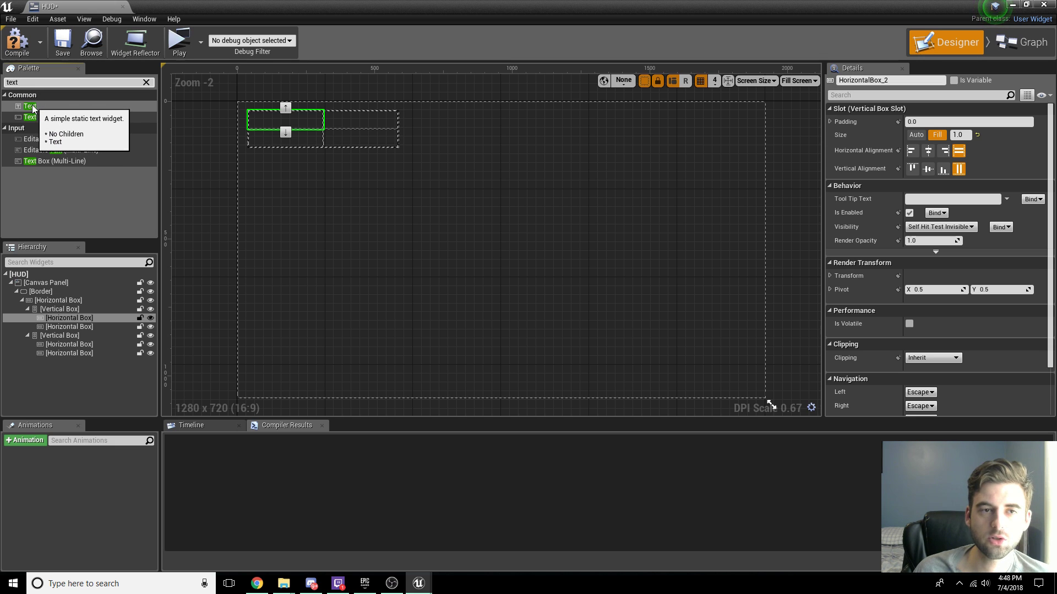
left_click_drag(31, 107, 67, 320)
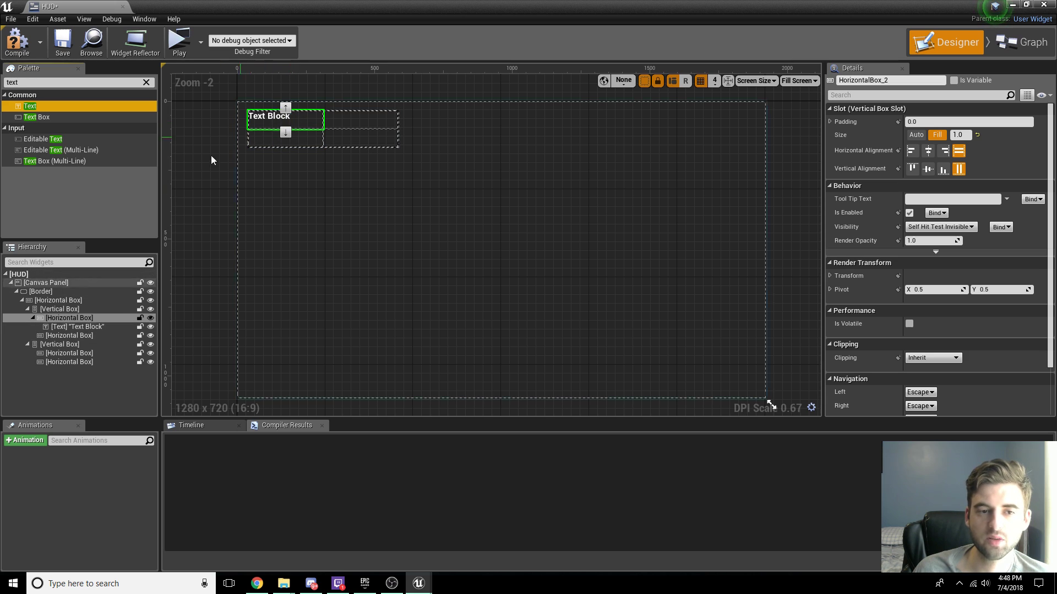
left_click_drag(30, 107, 69, 326)
left_click(67, 336)
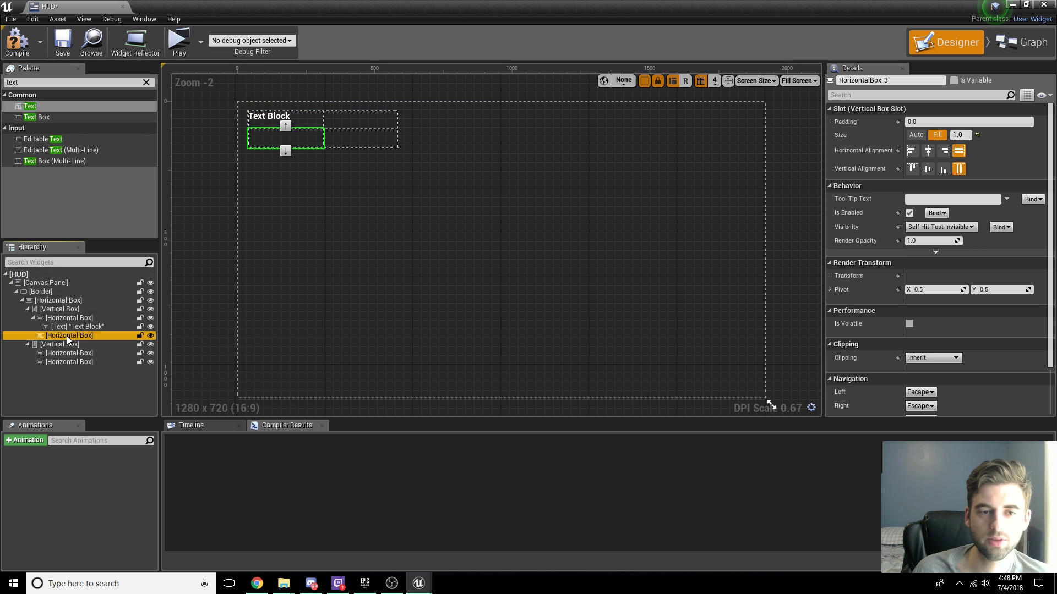
left_click_drag(40, 106, 61, 338)
left_click(65, 327)
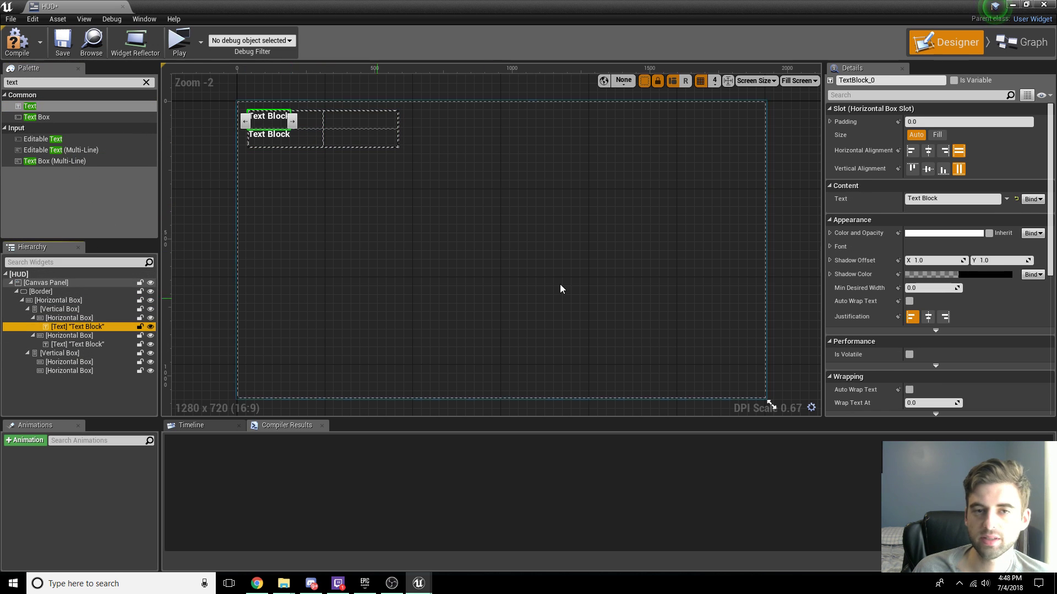
Step: Change the two left-column text blocks to read Health and Stamina
left_click(938, 198)
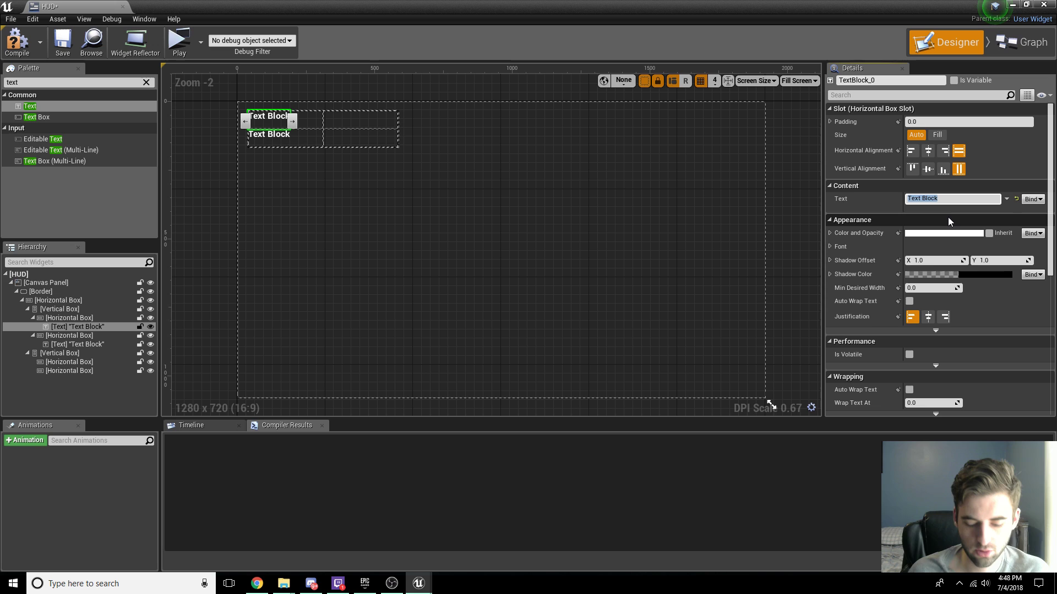
type("He")
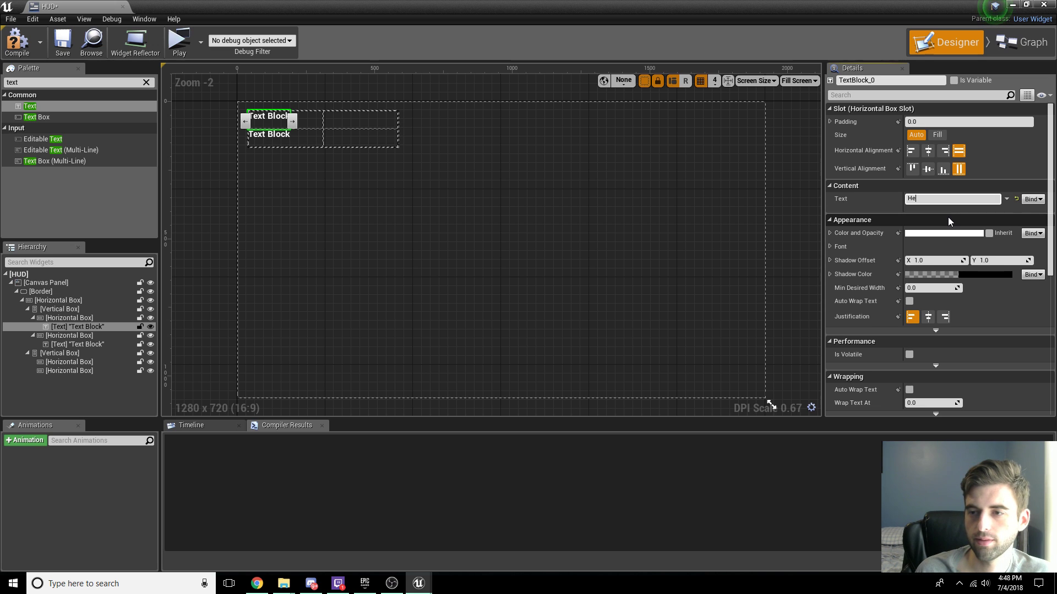
type("llth")
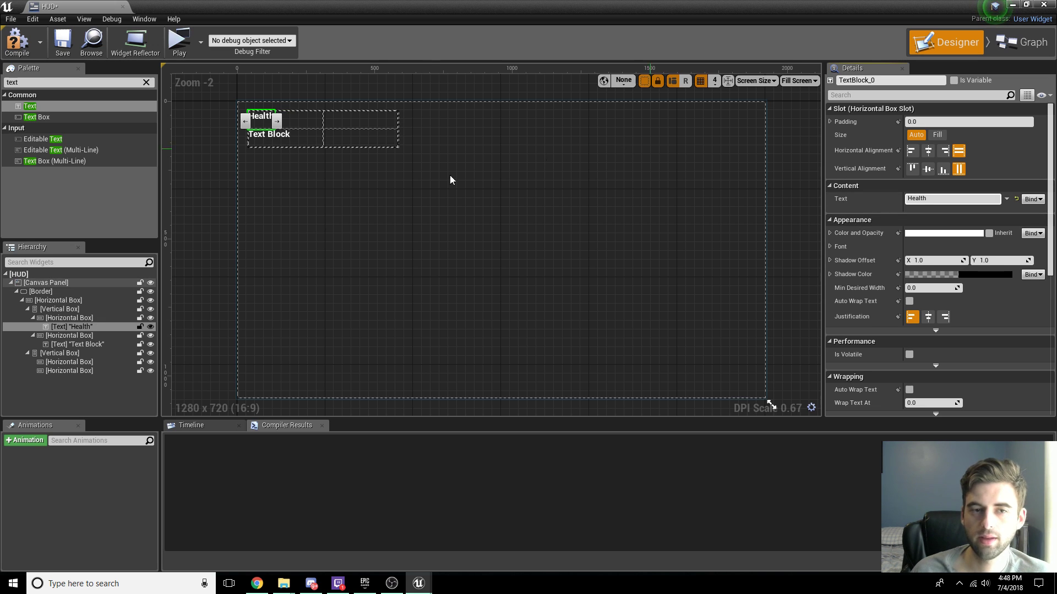
left_click(67, 345)
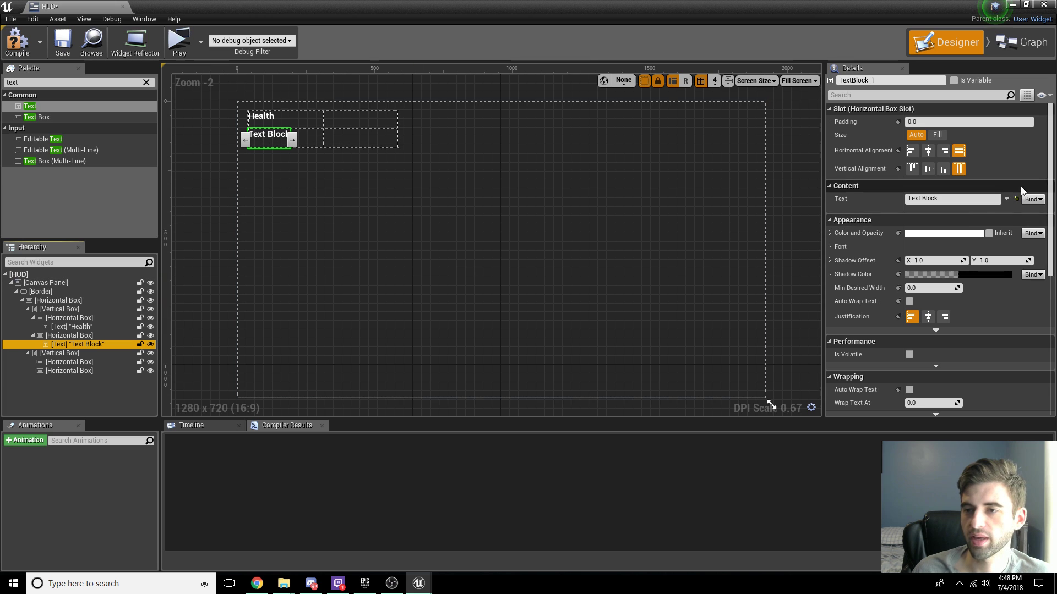
left_click(938, 198)
type("Stamina")
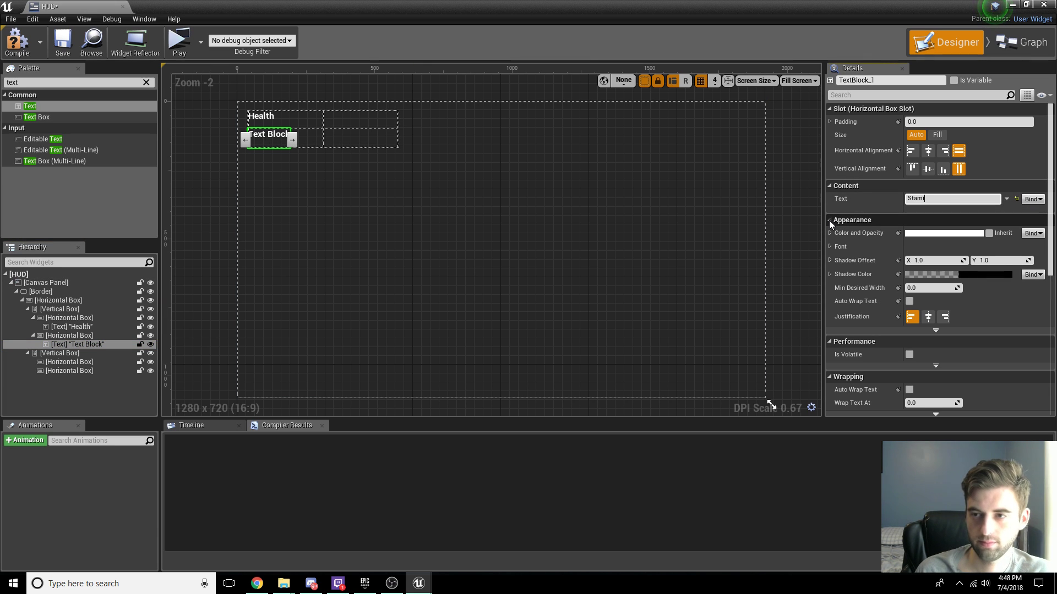
key("Return")
left_click(72, 327)
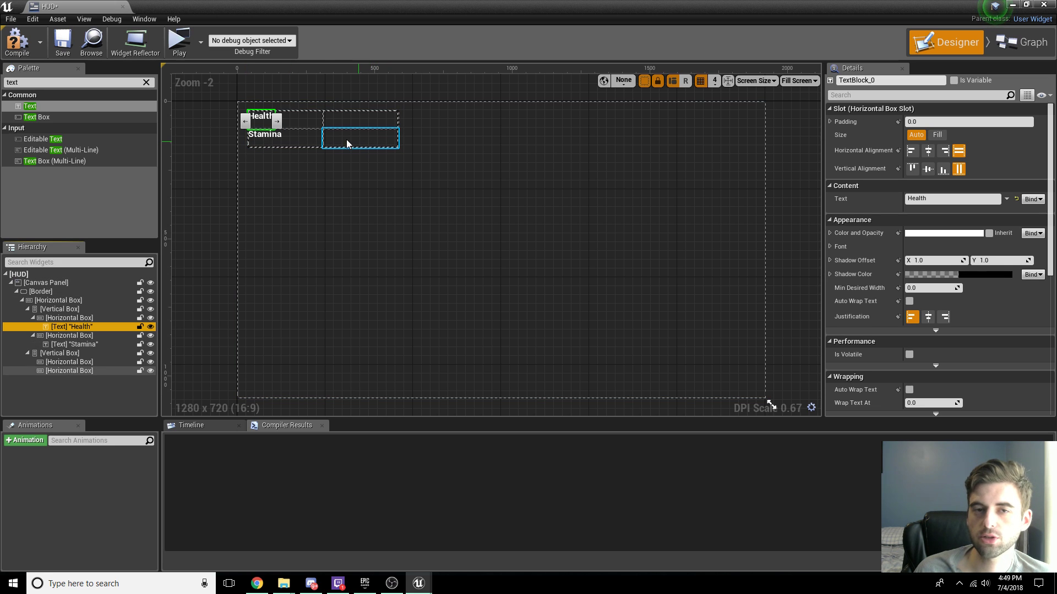
Step: Center the Health and Stamina texts horizontally and vertically in their rows
left_click(928, 151)
left_click(928, 169)
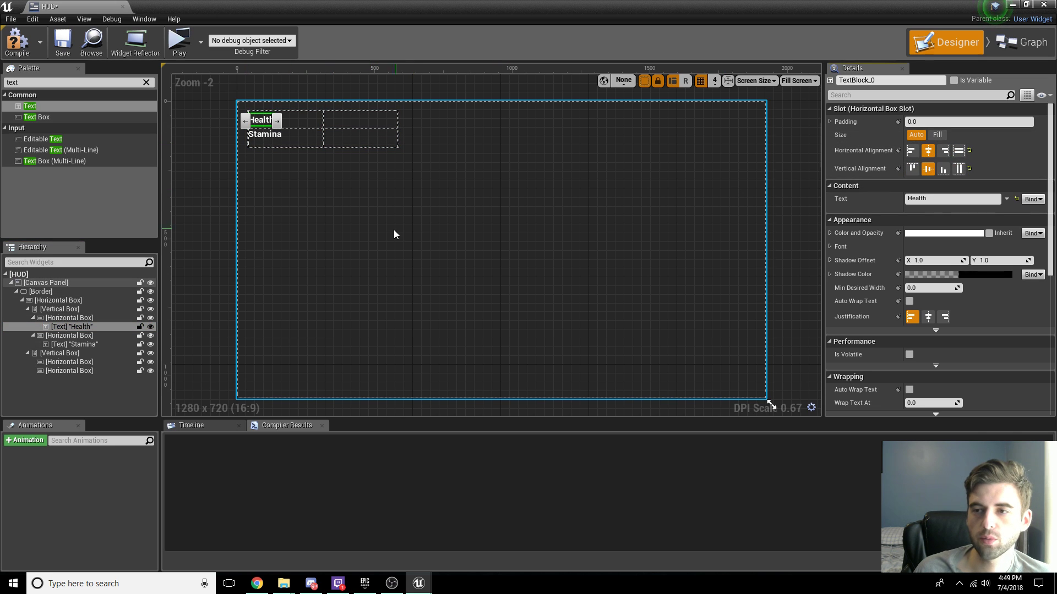
left_click(264, 134)
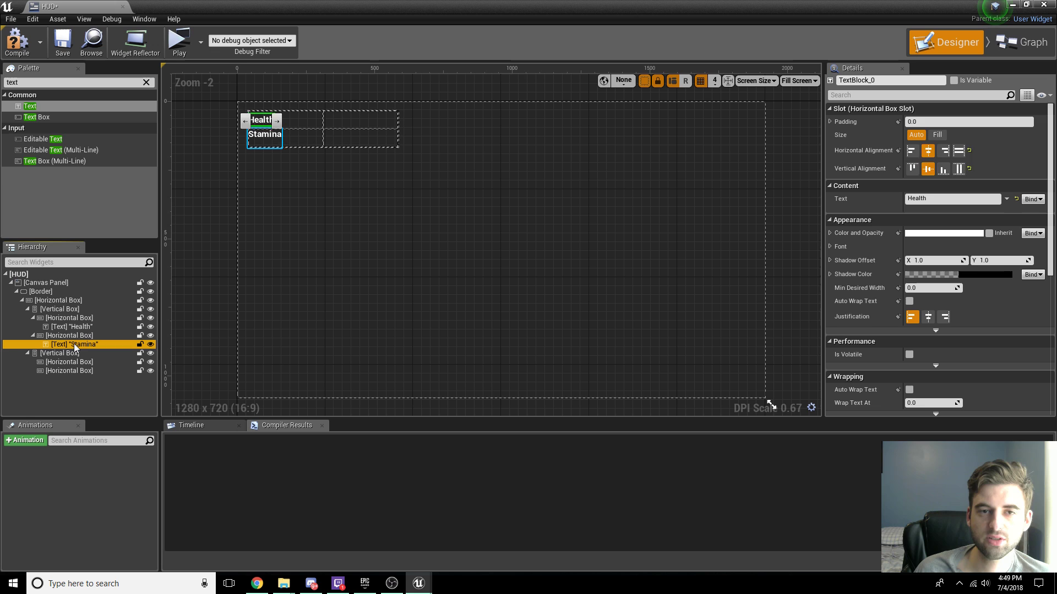
left_click(928, 150)
left_click(928, 169)
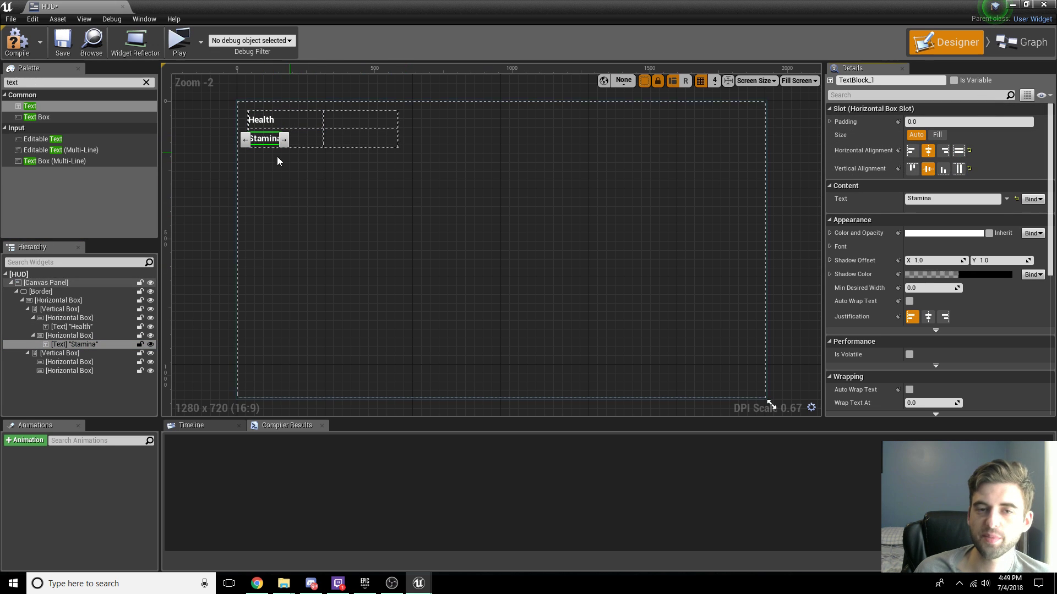
left_click(341, 165)
left_click(75, 328)
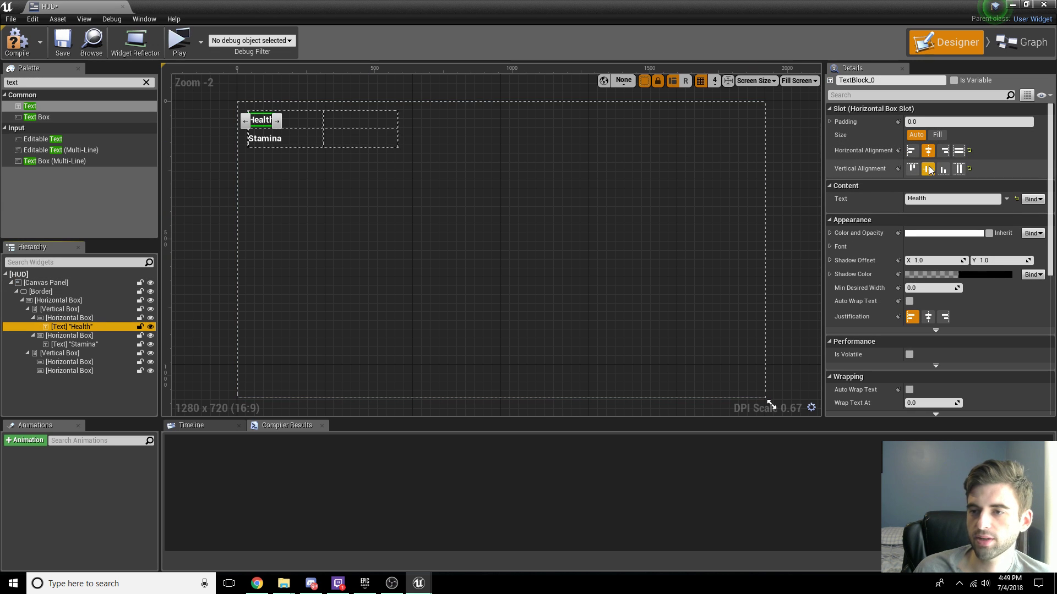
left_click(390, 177)
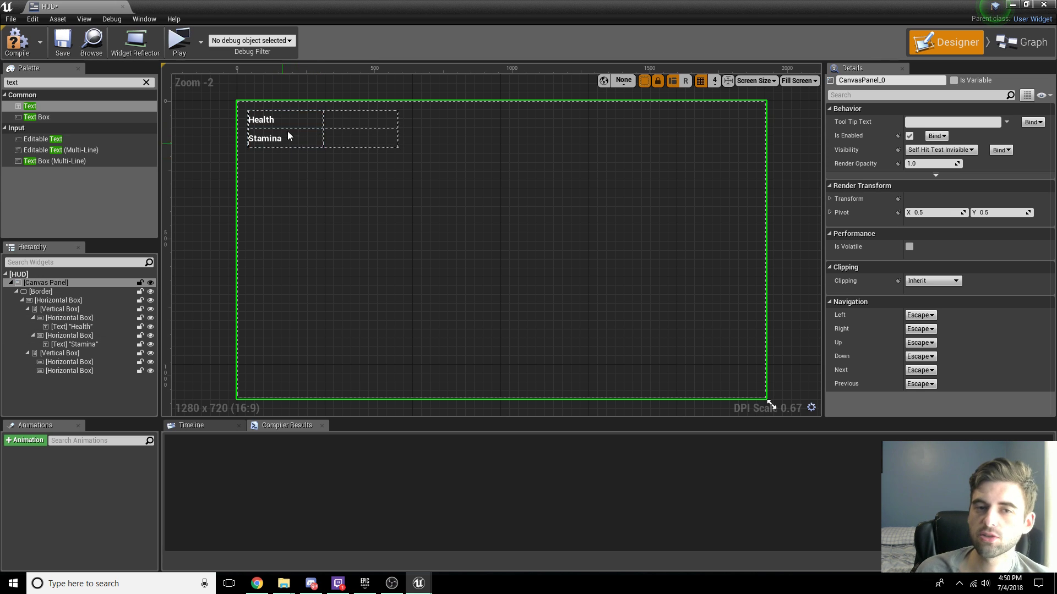
Step: Reduce the label Vertical Box's Fill size to 0.4, stepping down through 0.7 and 0.5
left_click(65, 309)
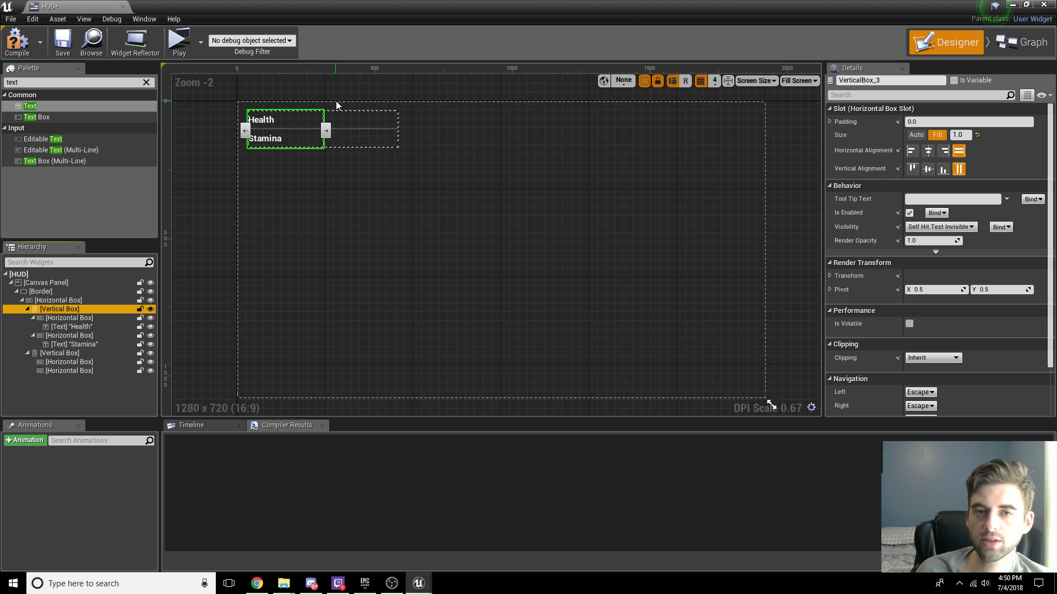
left_click(968, 135)
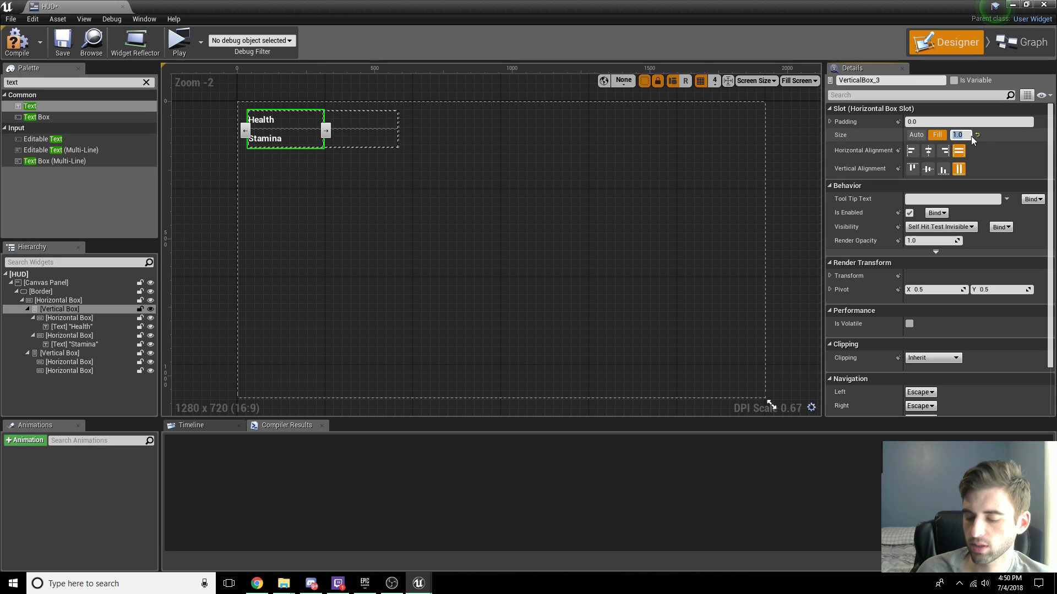
type("0.7")
key("Return")
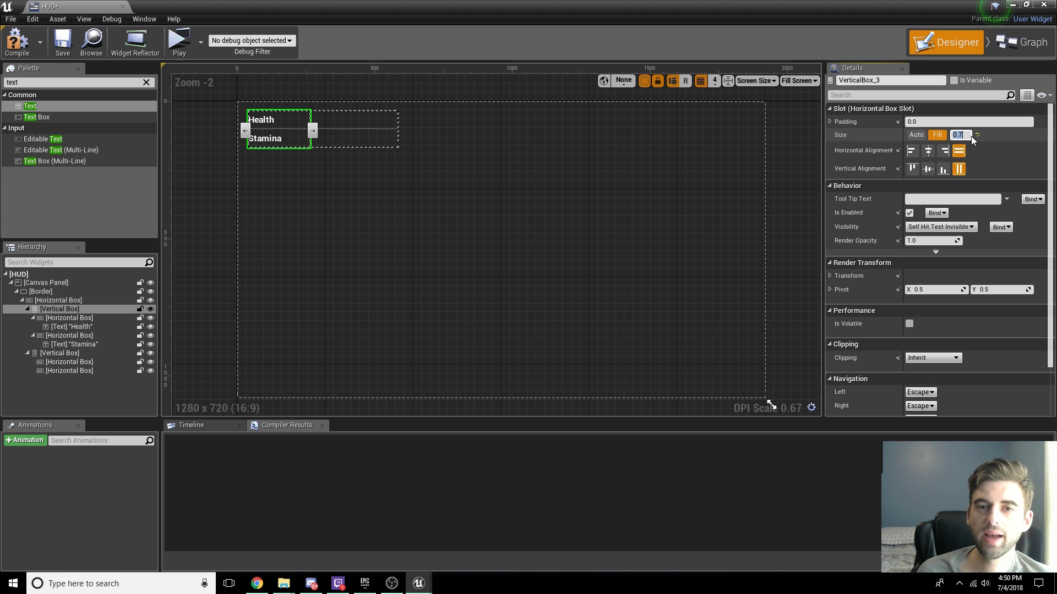
type("0.5")
key("Return")
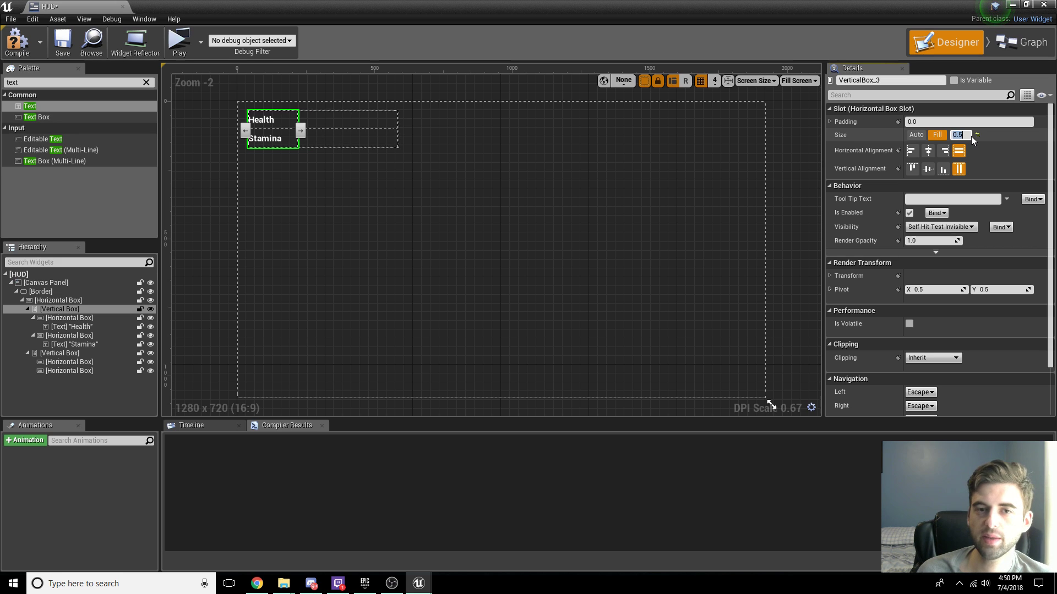
type("0.")
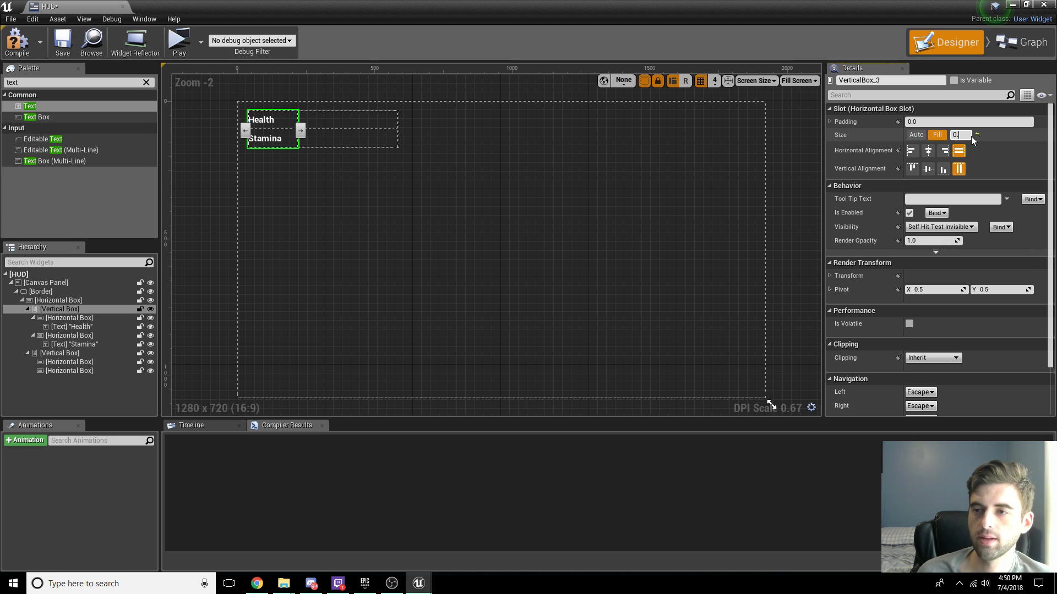
type("4")
key("Return")
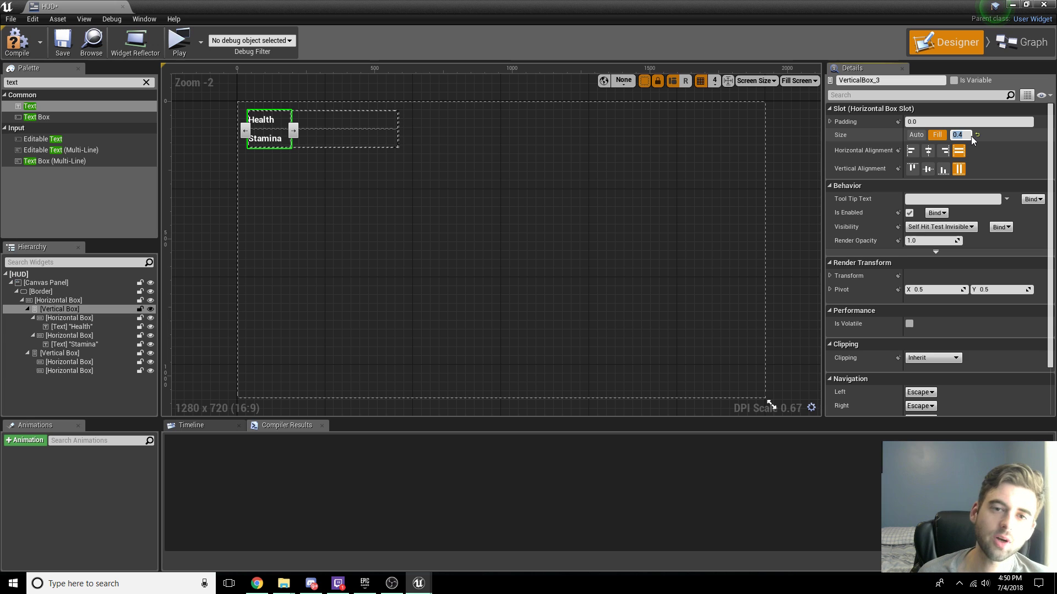
left_click(304, 168)
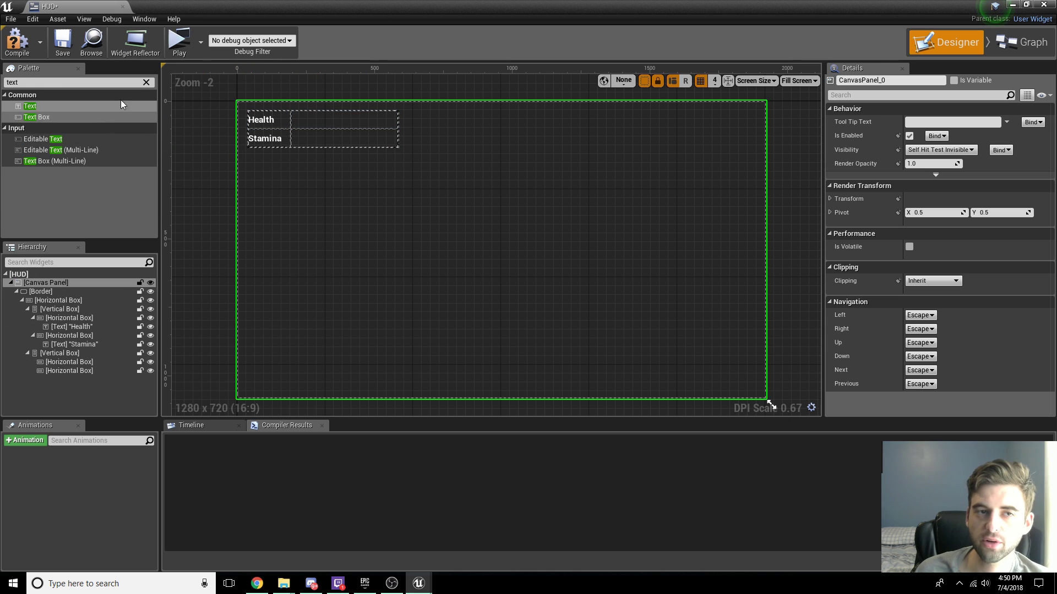
Step: Search the Palette for 'pro' and add Progress Bars beside the Health and Stamina labels
left_click(146, 82)
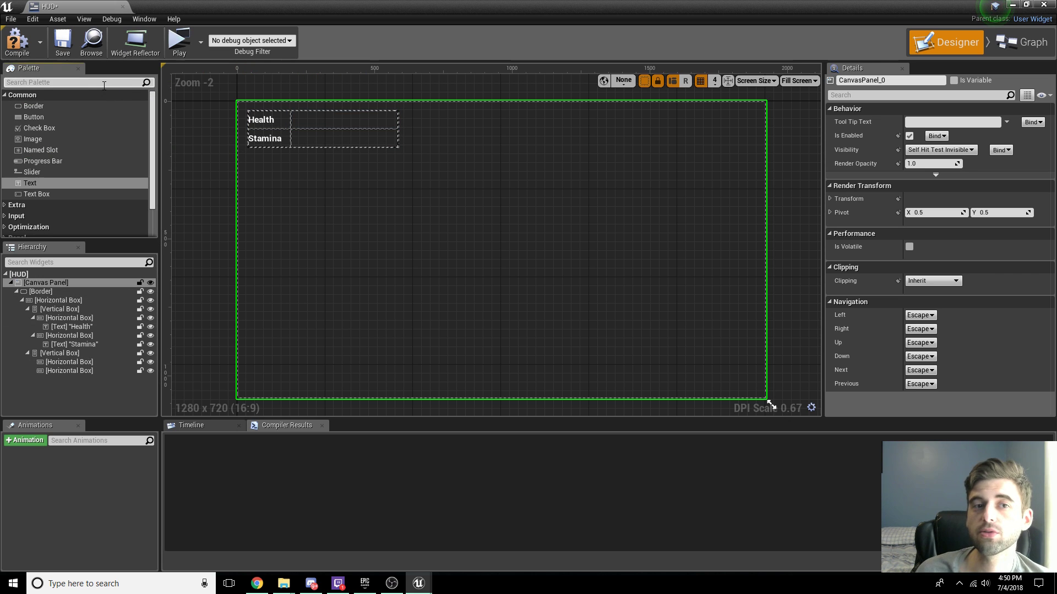
type("progr")
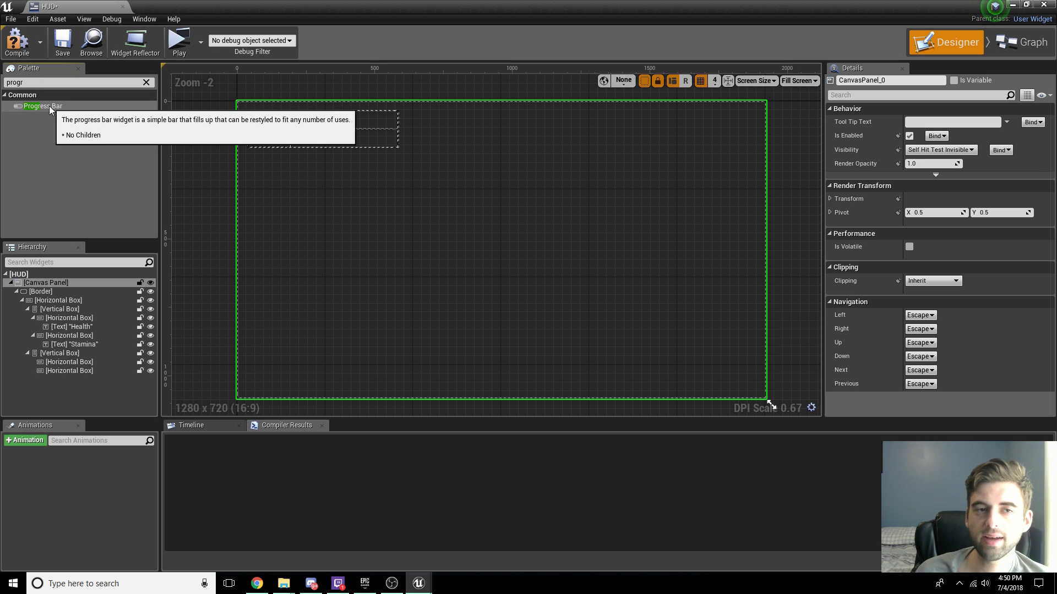
mouse_move(48, 105)
left_mouse_down()
mouse_move(77, 120)
mouse_move(63, 361)
left_mouse_up()
left_click_drag(52, 108, 72, 380)
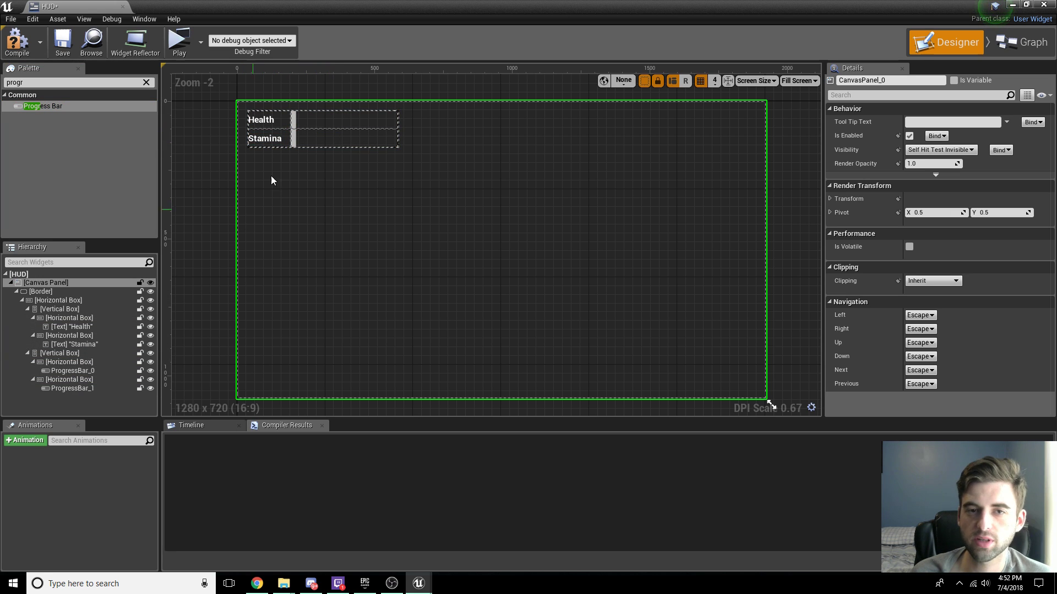
Step: Set the Size of both the Health and Stamina progress bars to Fill
left_click(60, 373)
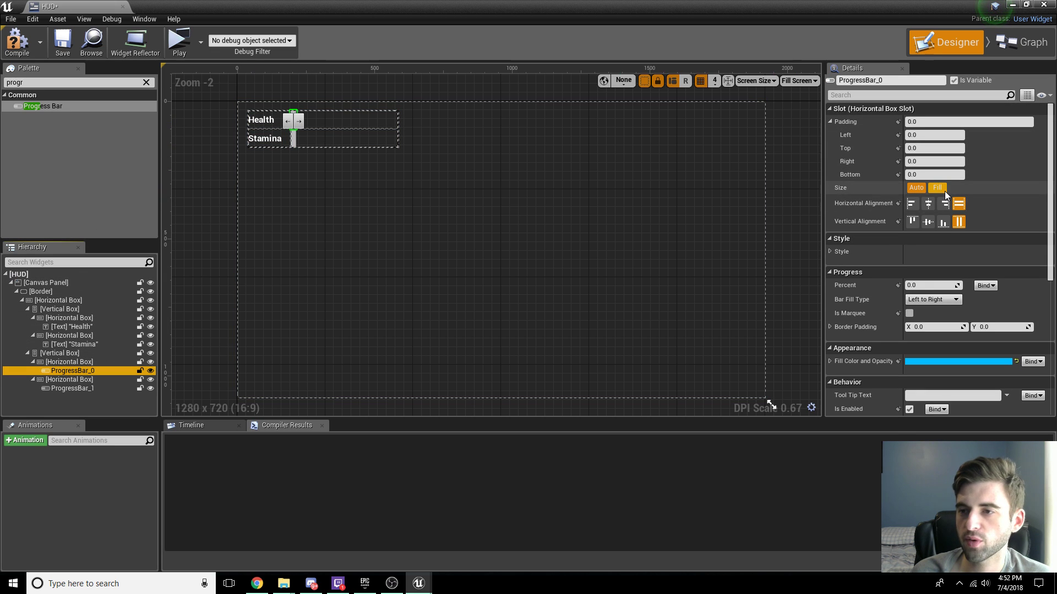
left_click(938, 188)
left_click(72, 388)
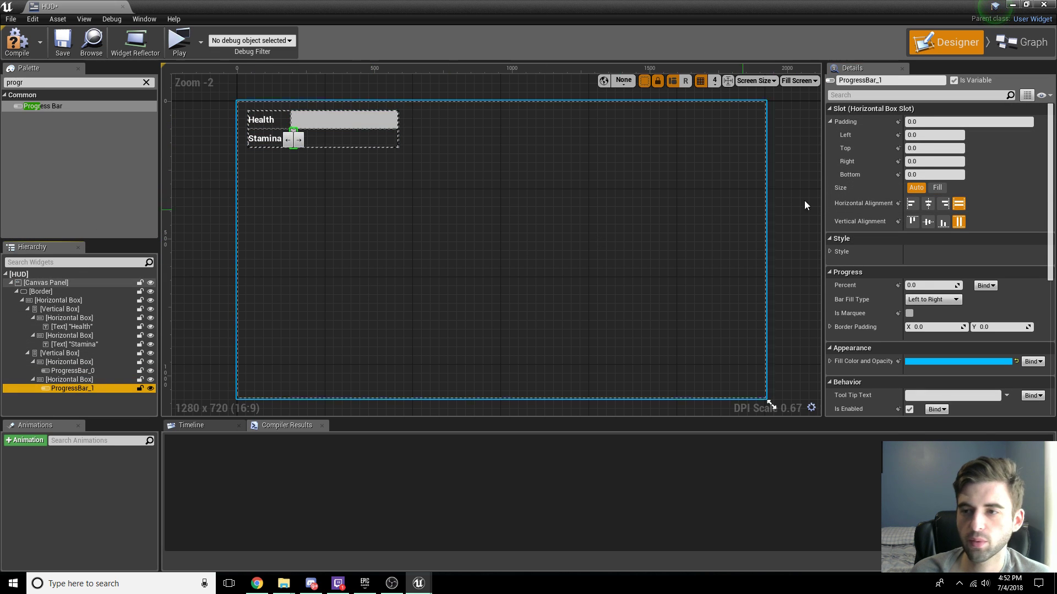
left_click(937, 187)
left_click(484, 242)
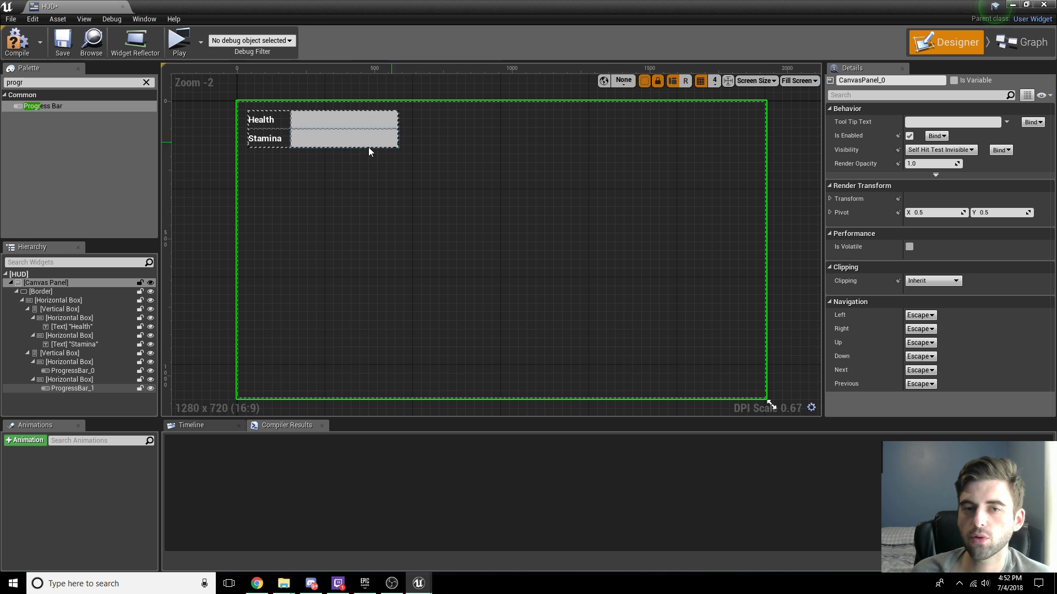
Step: Expand the Health bar's per-side padding and set its top padding to 5
left_click(343, 120)
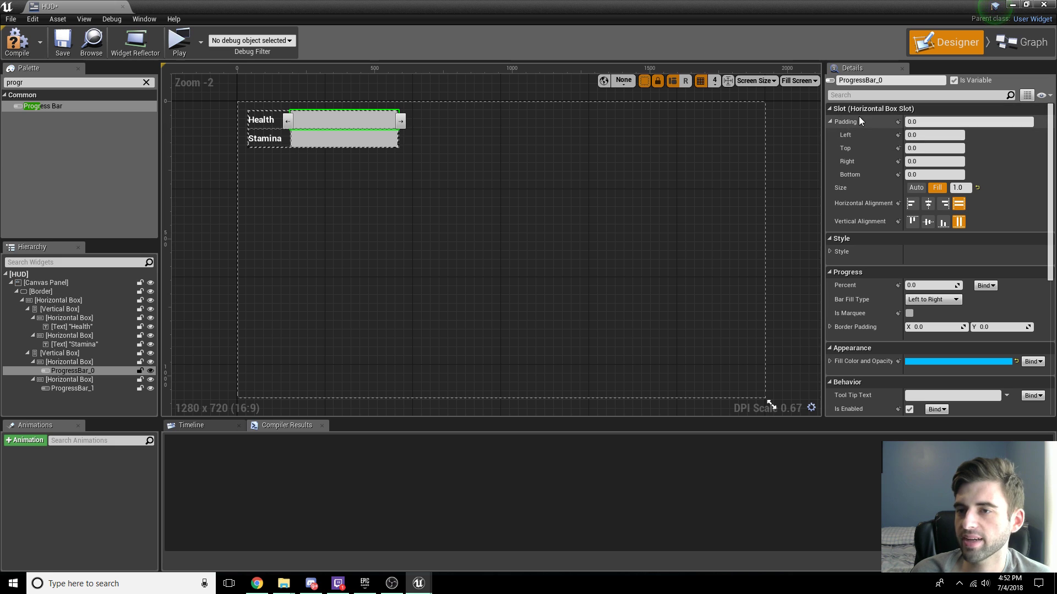
left_click(830, 122)
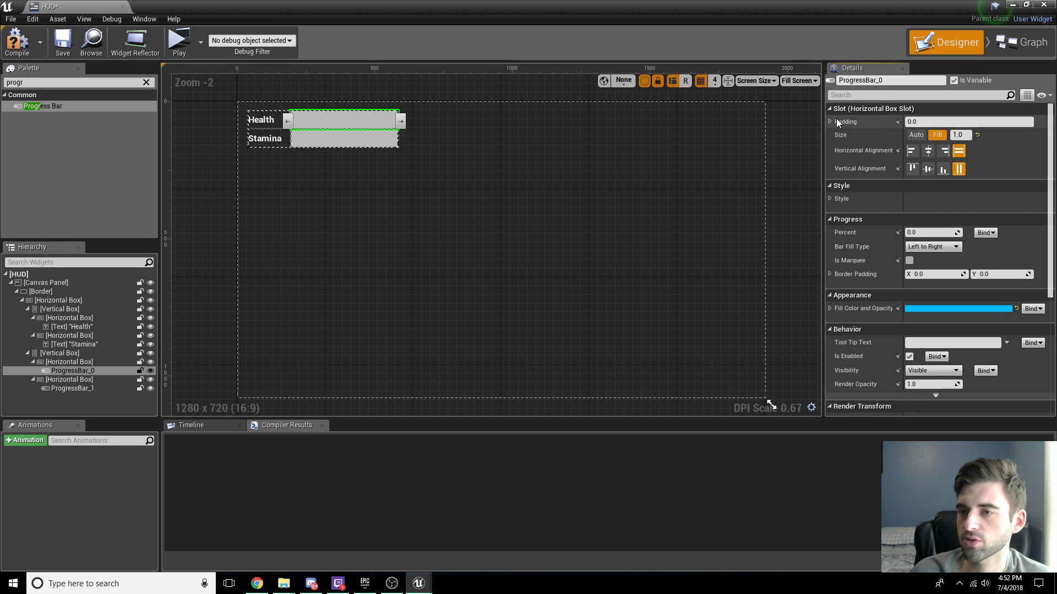
left_click(829, 122)
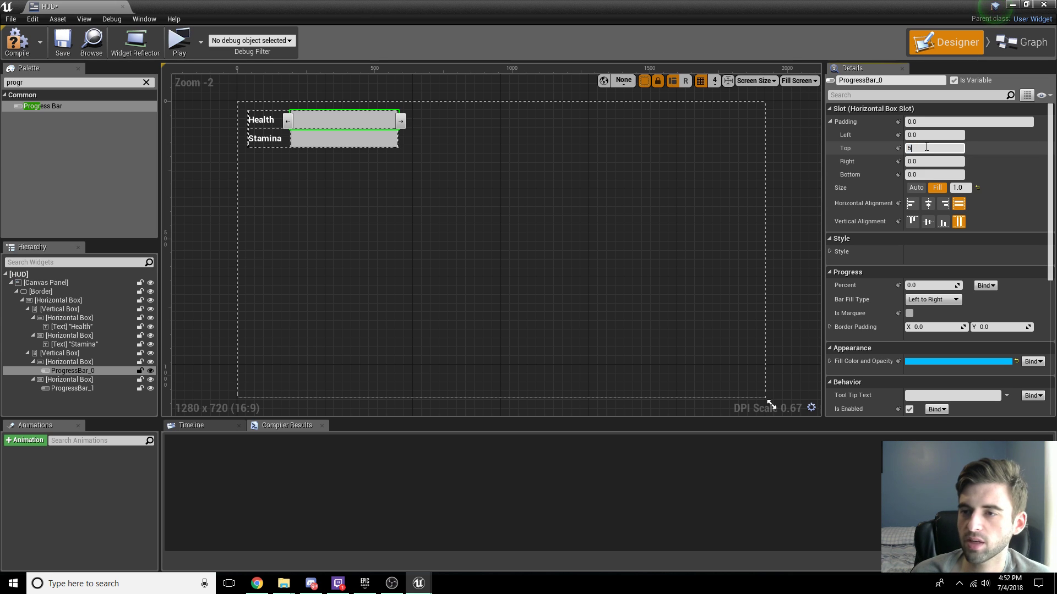
left_click(926, 148)
type("5")
left_click(922, 174)
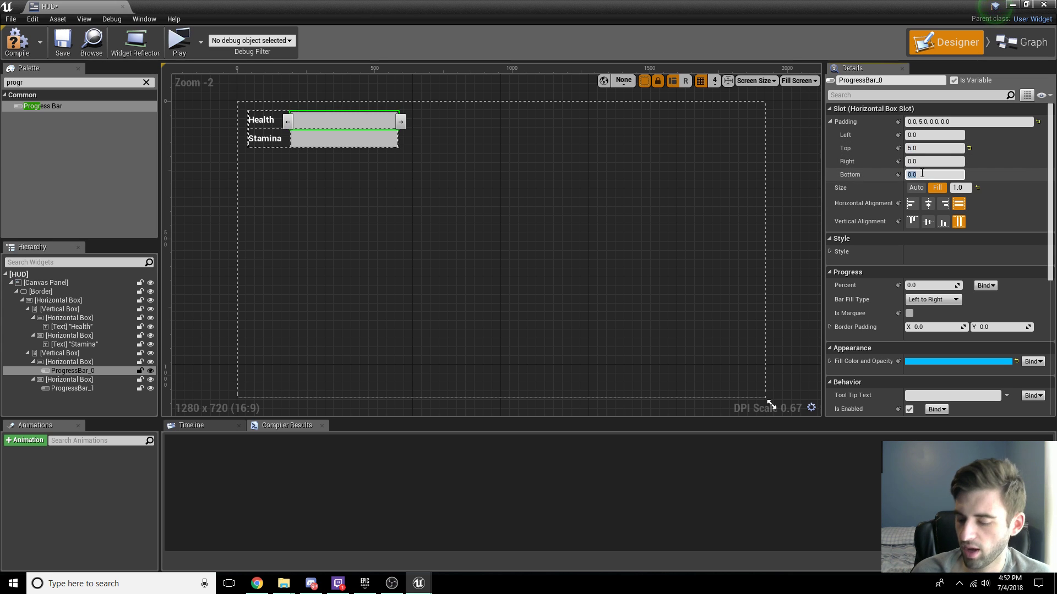
Step: Set the Stamina bar's top and bottom padding to 5
left_click(323, 138)
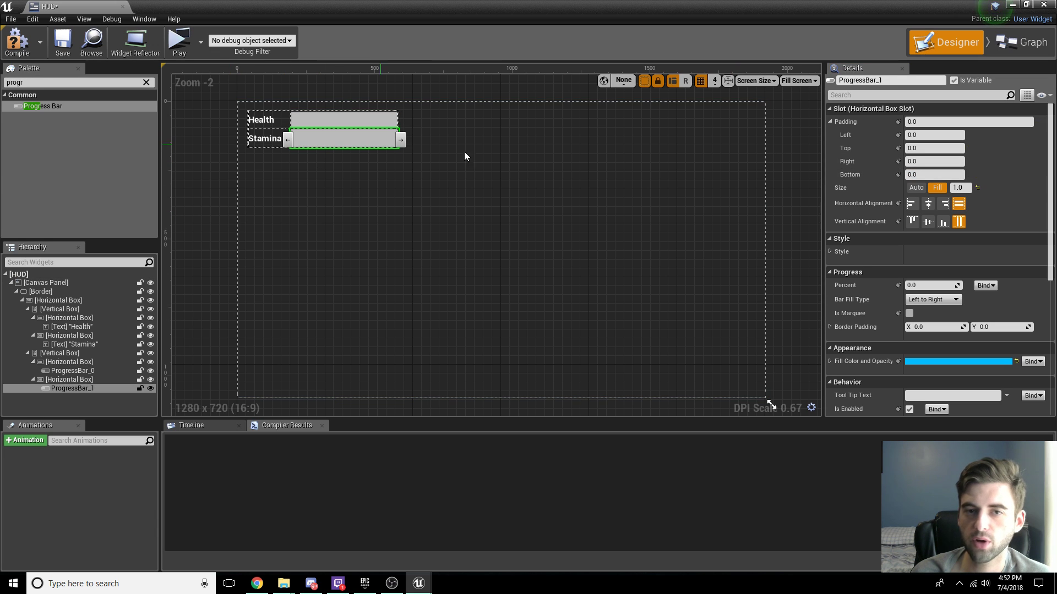
left_click(929, 147)
type("5")
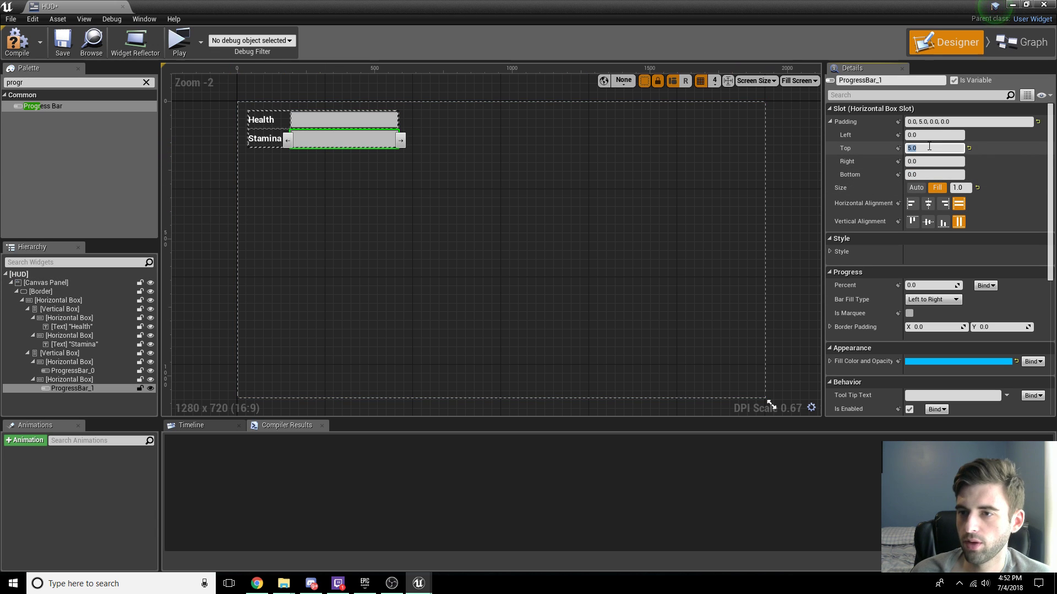
left_click(922, 175)
type("5")
key("Return")
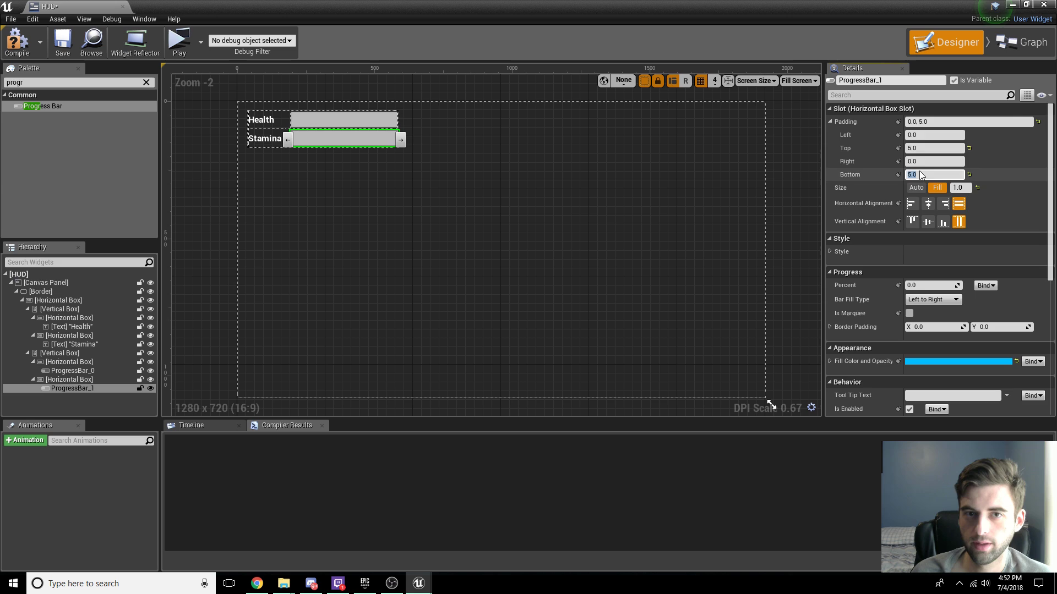
left_click(533, 199)
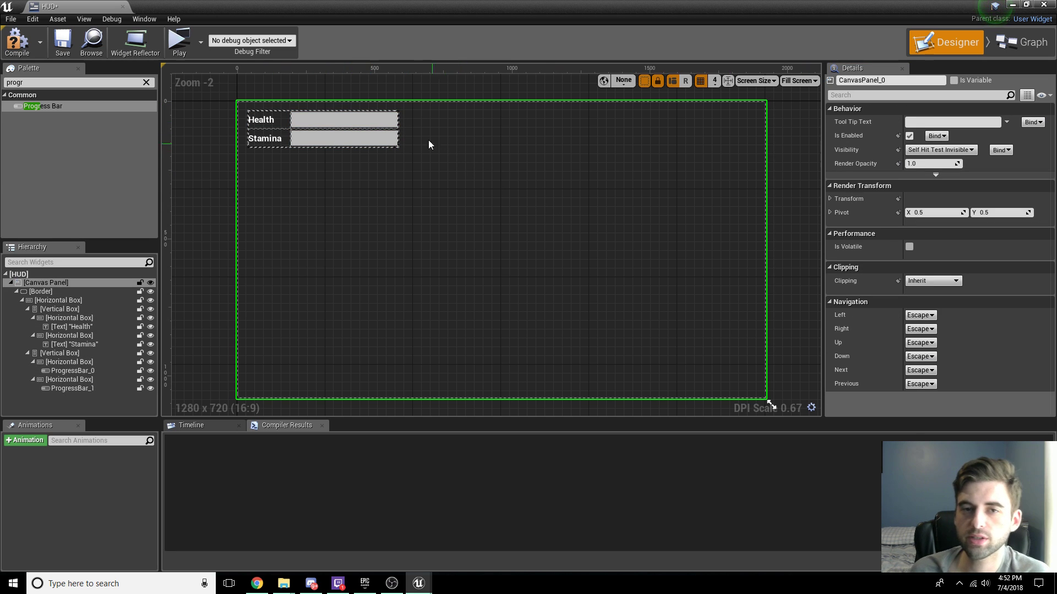
Step: Change the Health bar's Fill Color to green (R 0.168521, G 0.890625, B 0.044706)
left_click(352, 121)
scroll(978, 292, "down", 1)
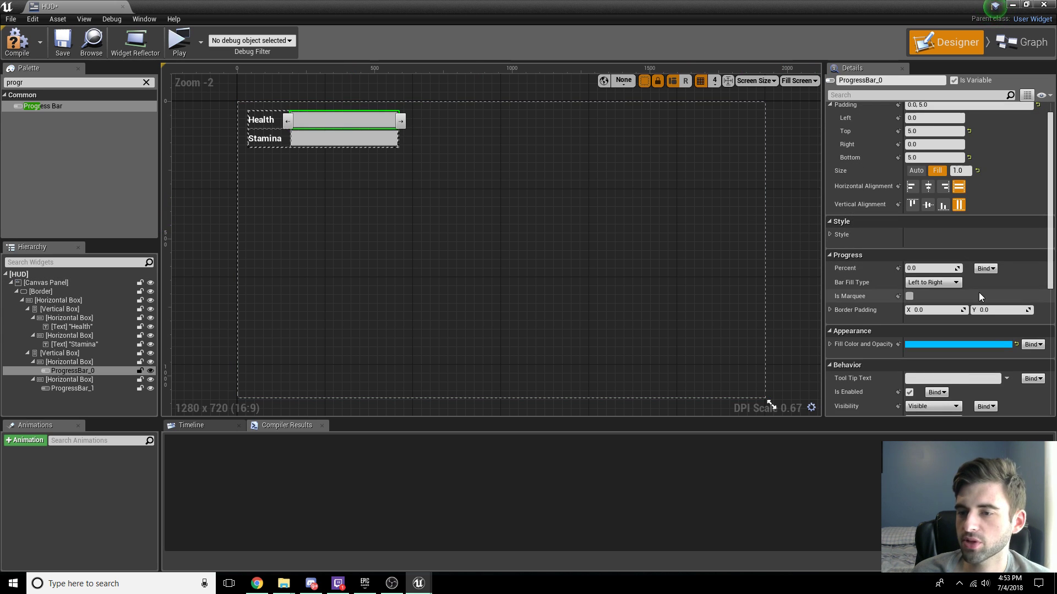
scroll(979, 292, "down", 2)
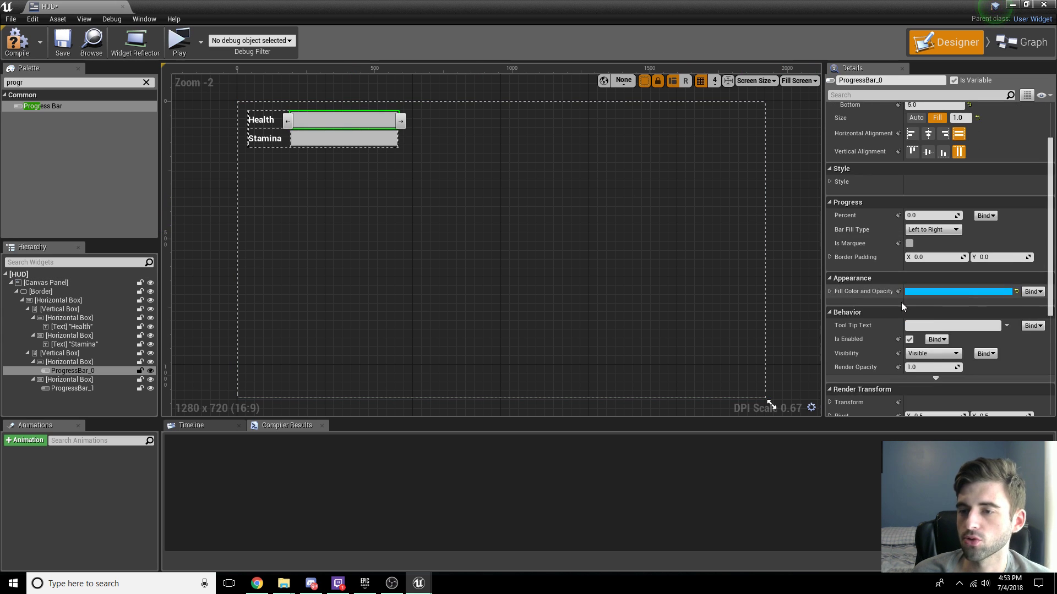
left_click(829, 292)
scroll(910, 273, "down", 4)
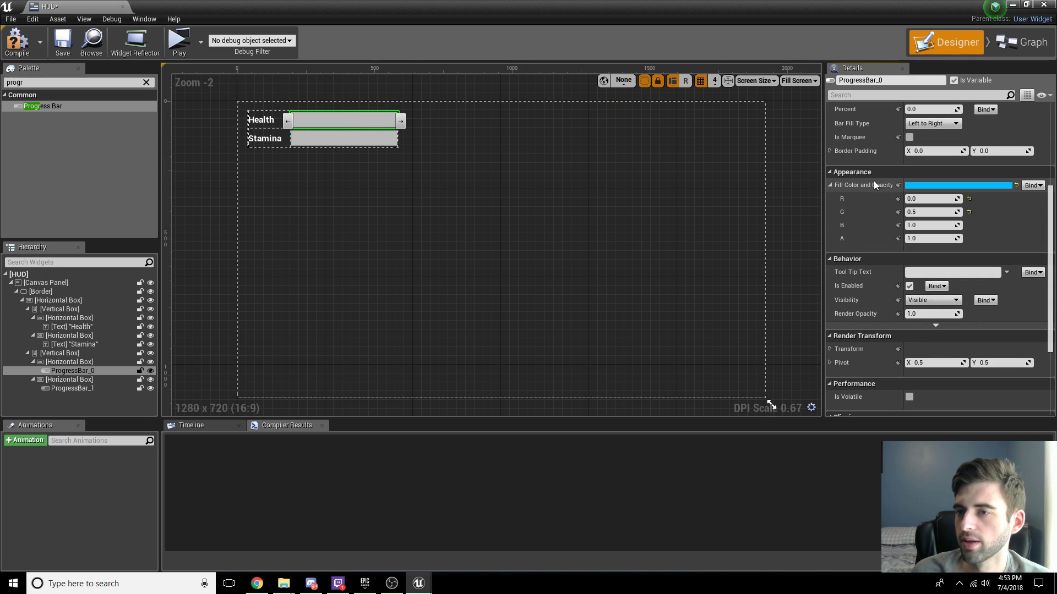
left_click(999, 186)
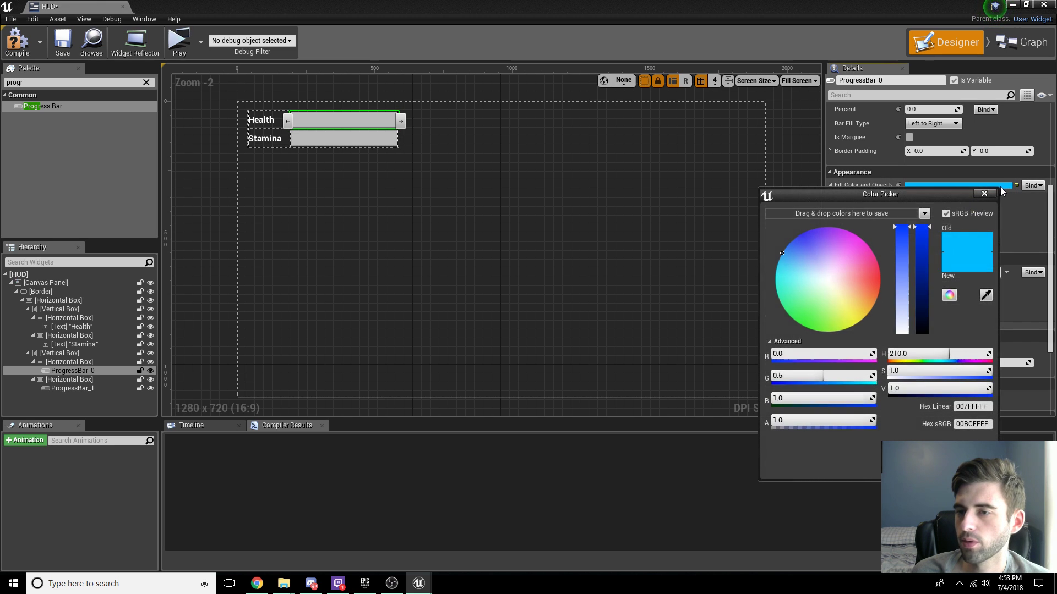
left_click_drag(777, 253, 810, 326)
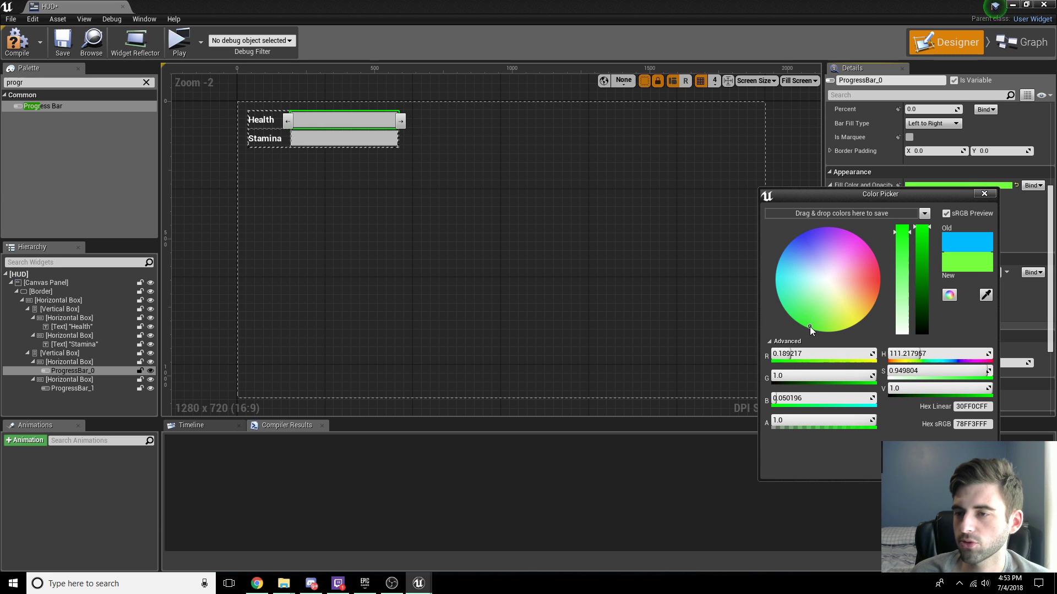
left_click(929, 229)
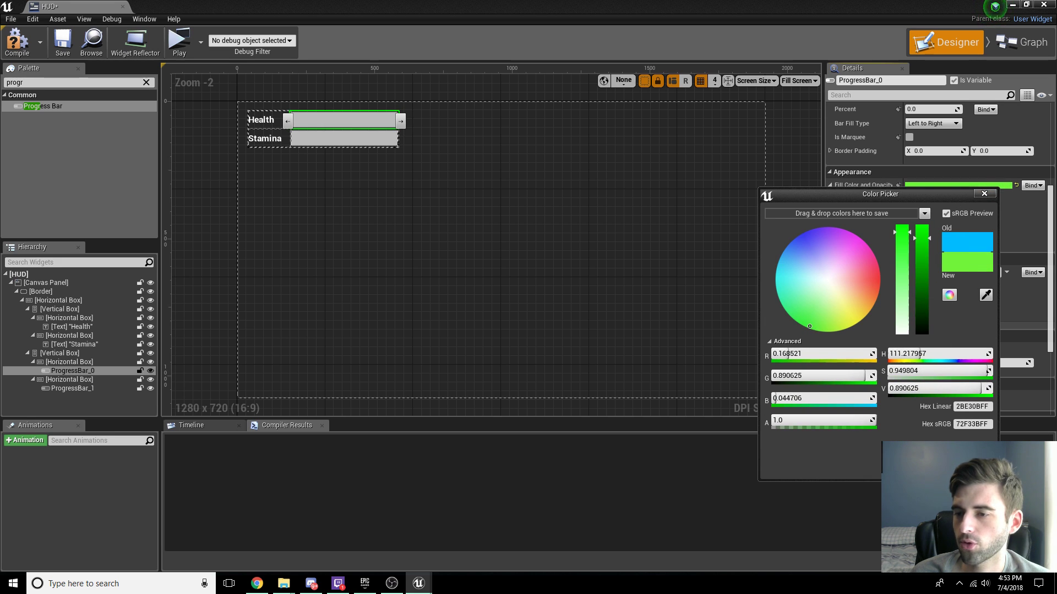
left_click(565, 202)
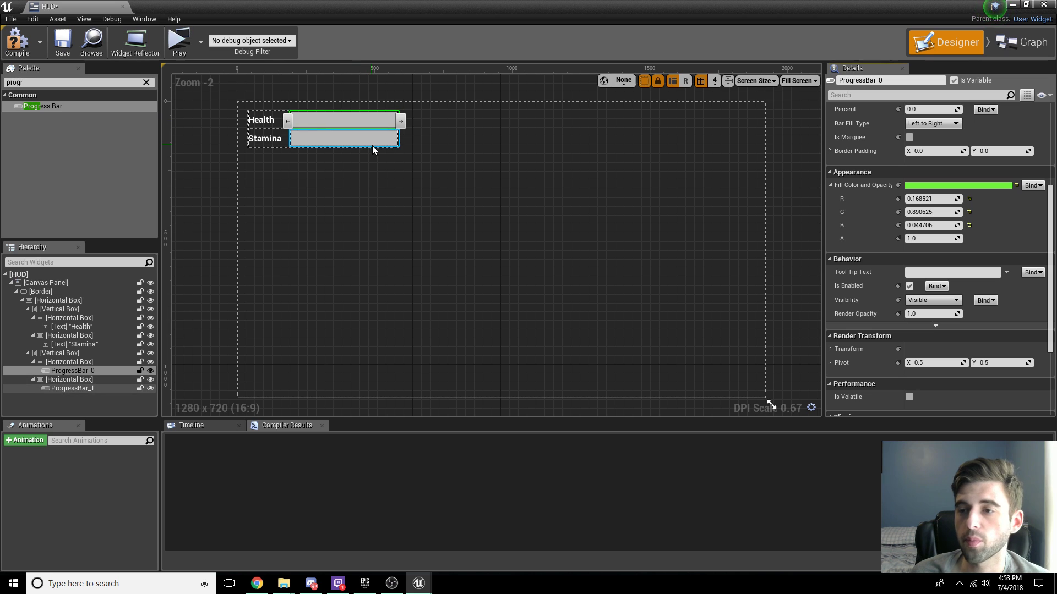
Step: Compile the HUD widget and close its editor tab
left_click(355, 137)
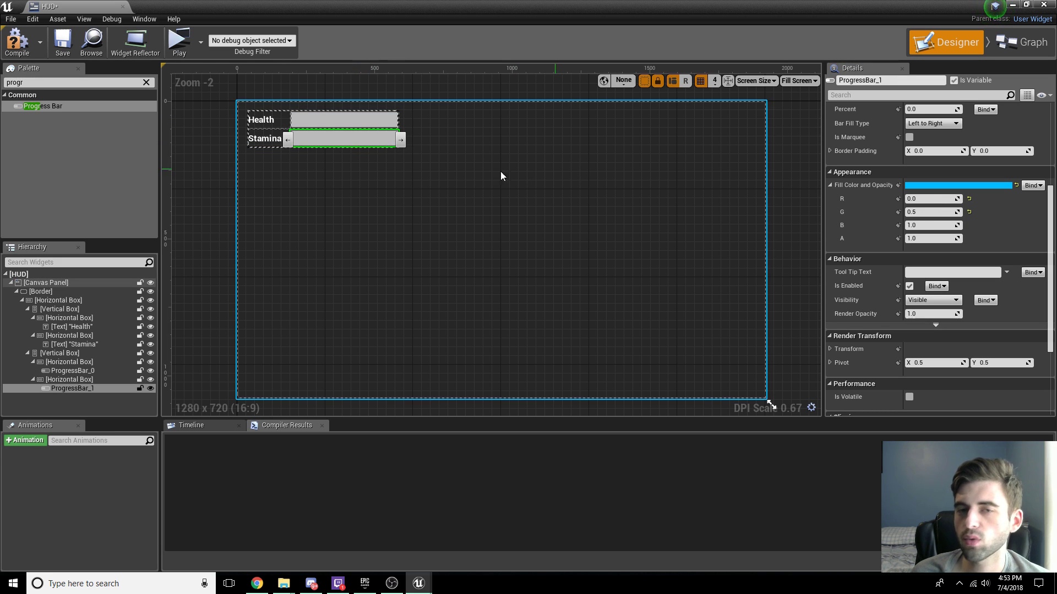
left_click(14, 48)
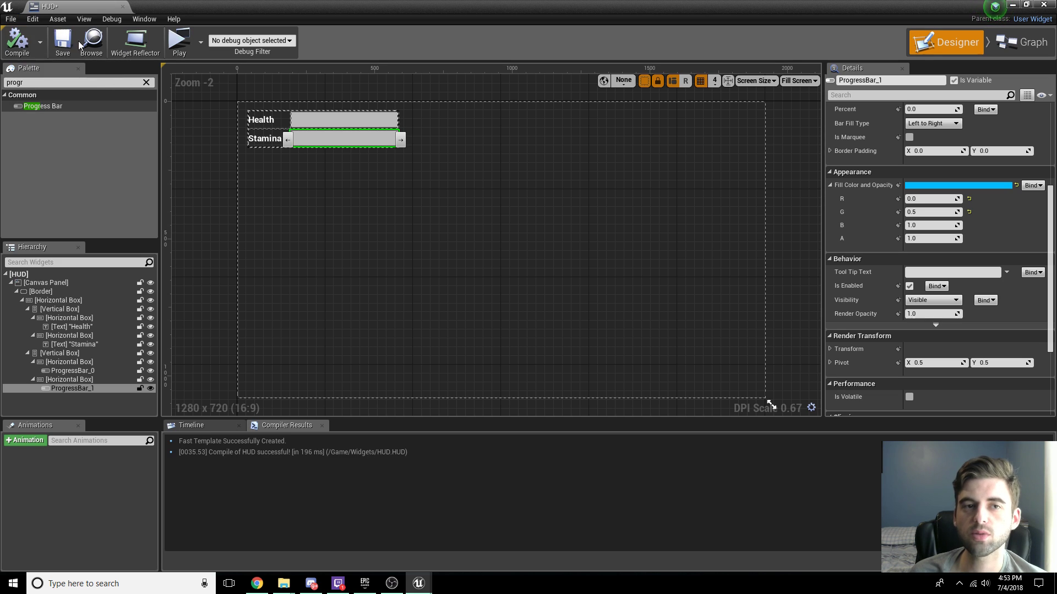
left_click(314, 178)
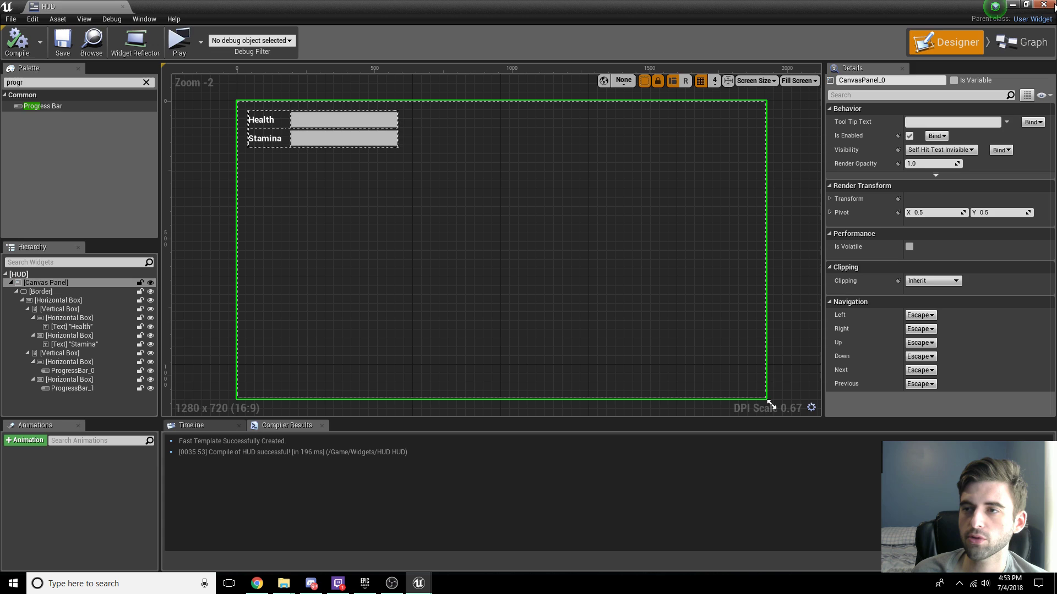
left_click(1045, 4)
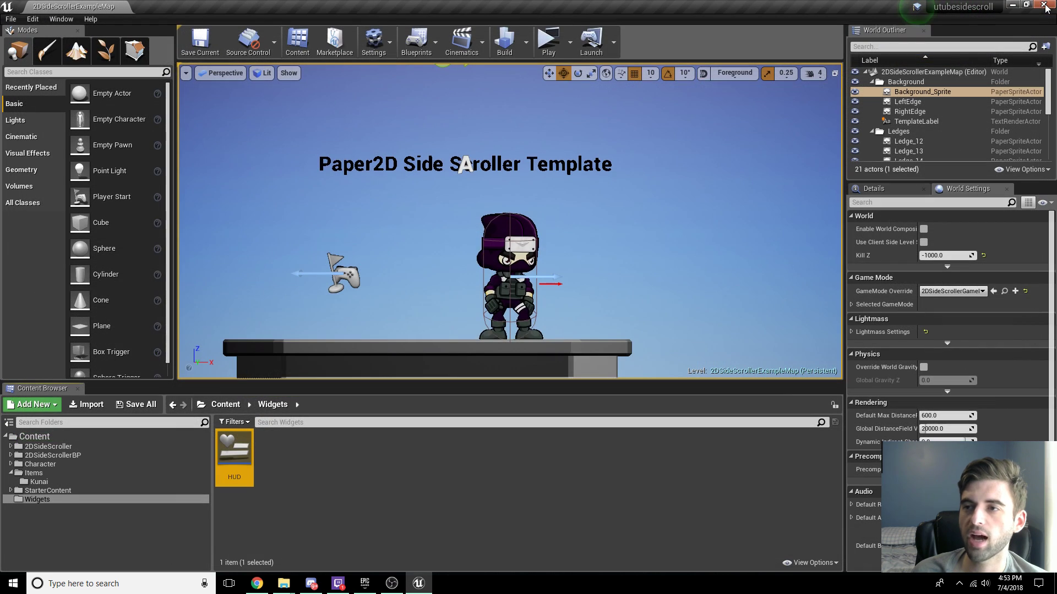
Step: Open 2DSideScrollerCharacter from the Character folder and add a new variable
left_click(30, 465)
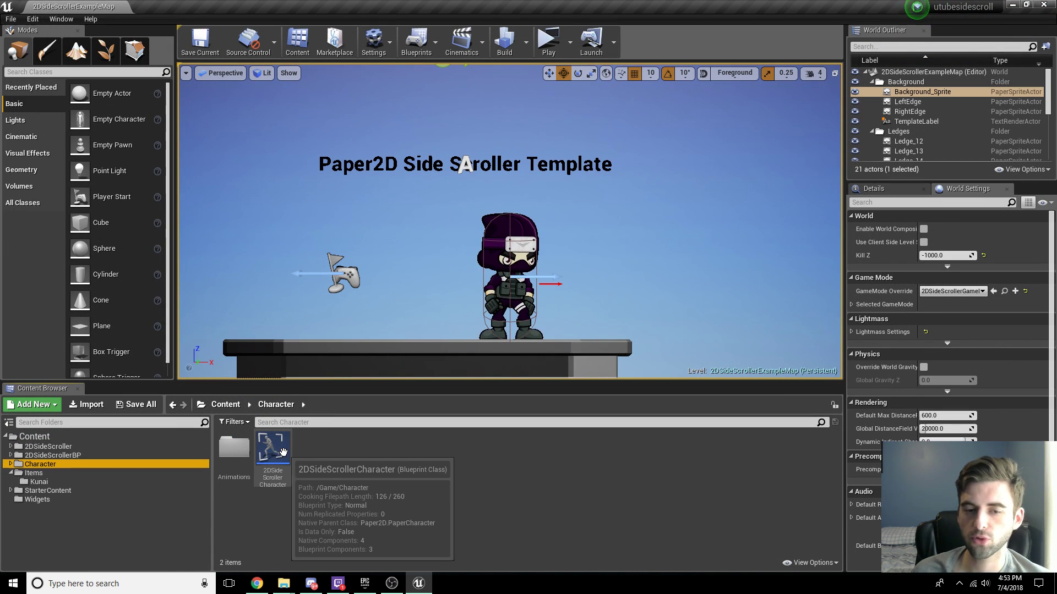
double_click(282, 450)
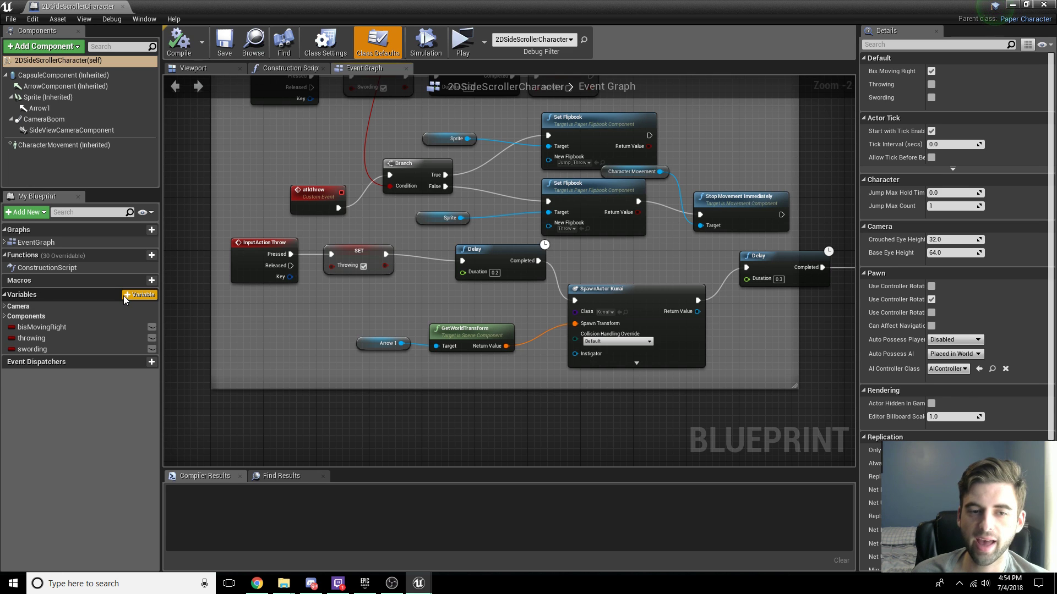
left_click(138, 295)
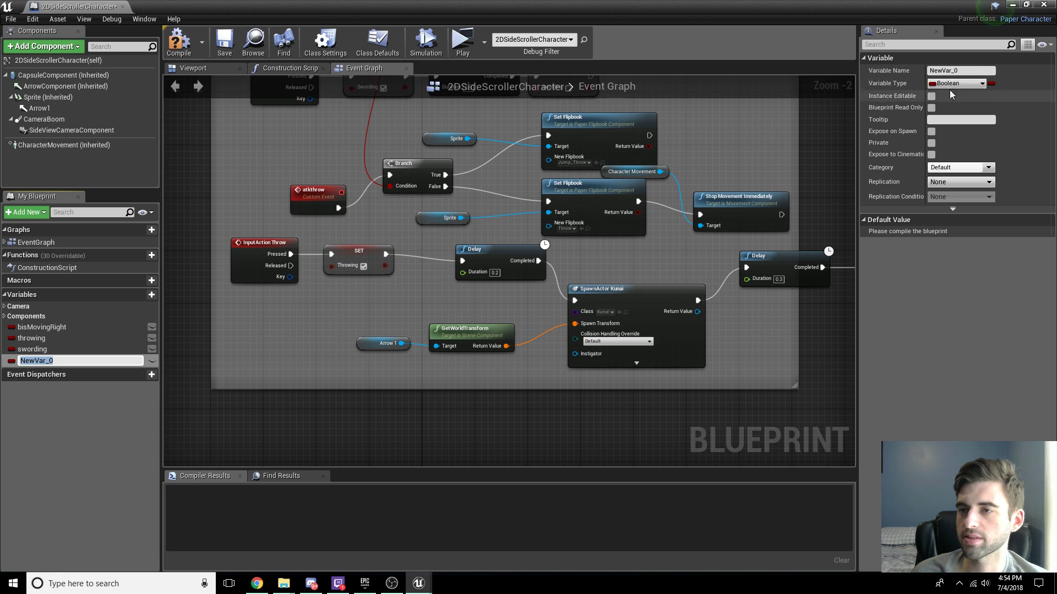
Step: Make the new variable an Integer named Health
key("Return")
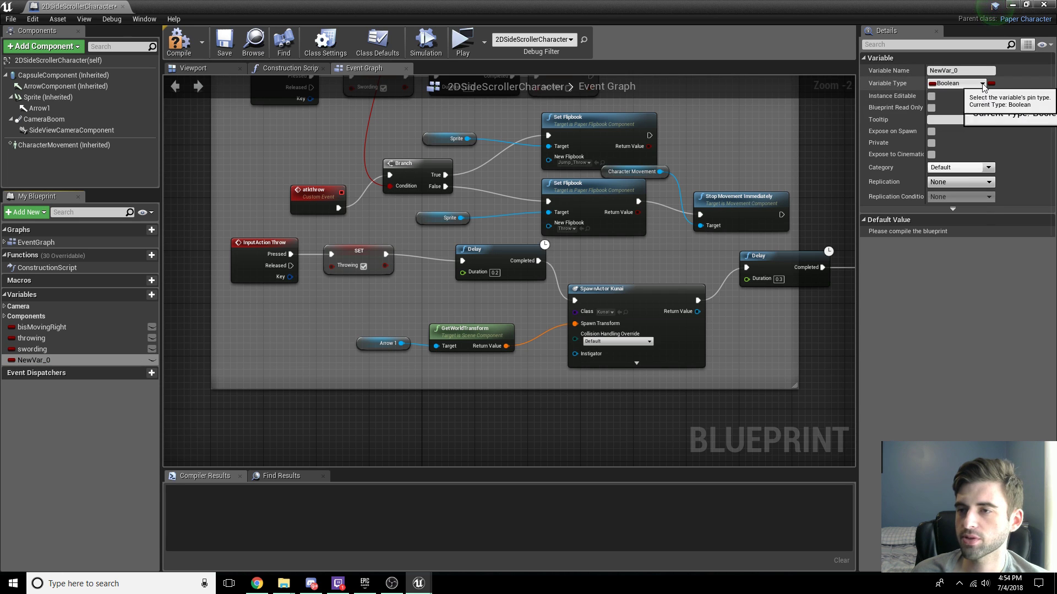
left_click(969, 83)
left_click(860, 135)
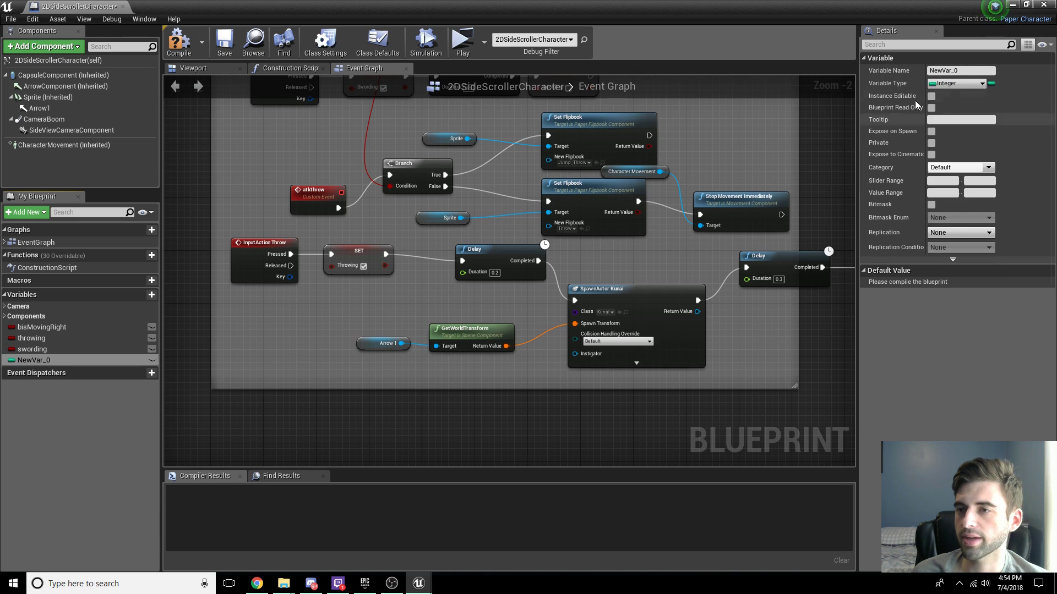
left_click(971, 72)
type("Heal")
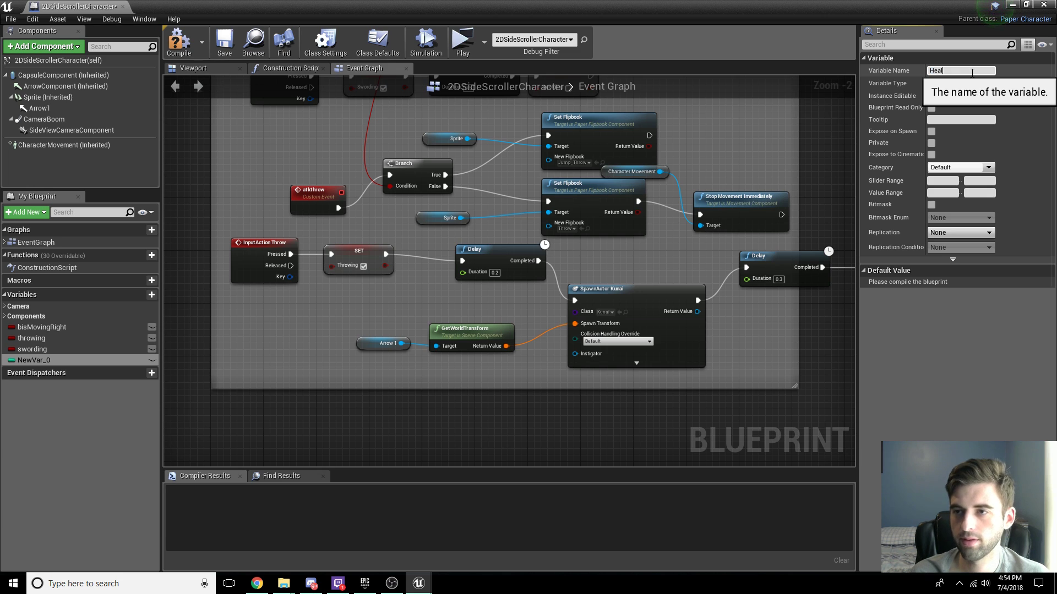
type("th")
key("Return")
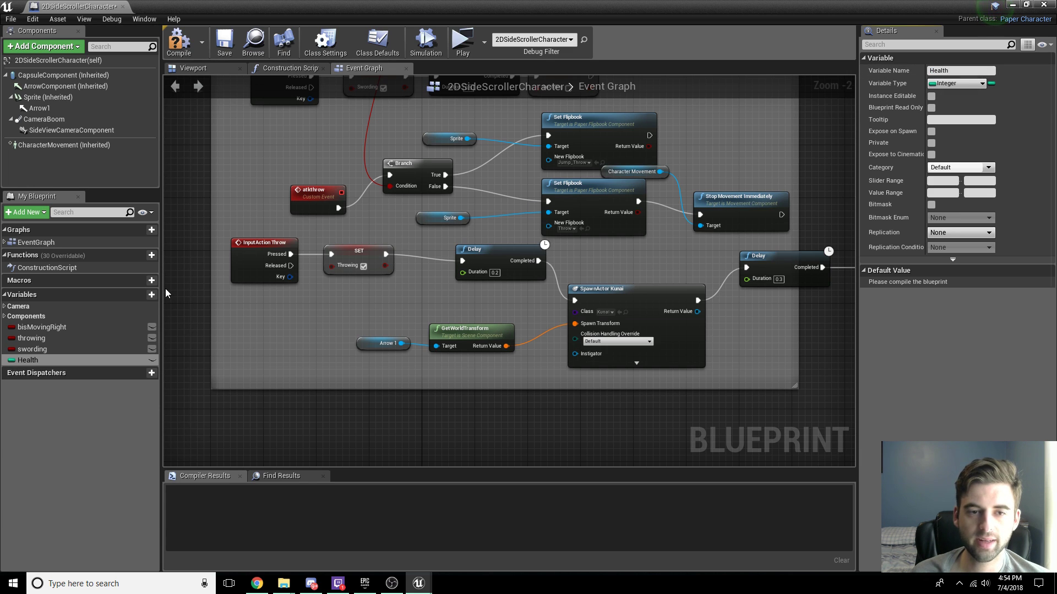
Step: Add a second variable named Stamina
left_click(150, 295)
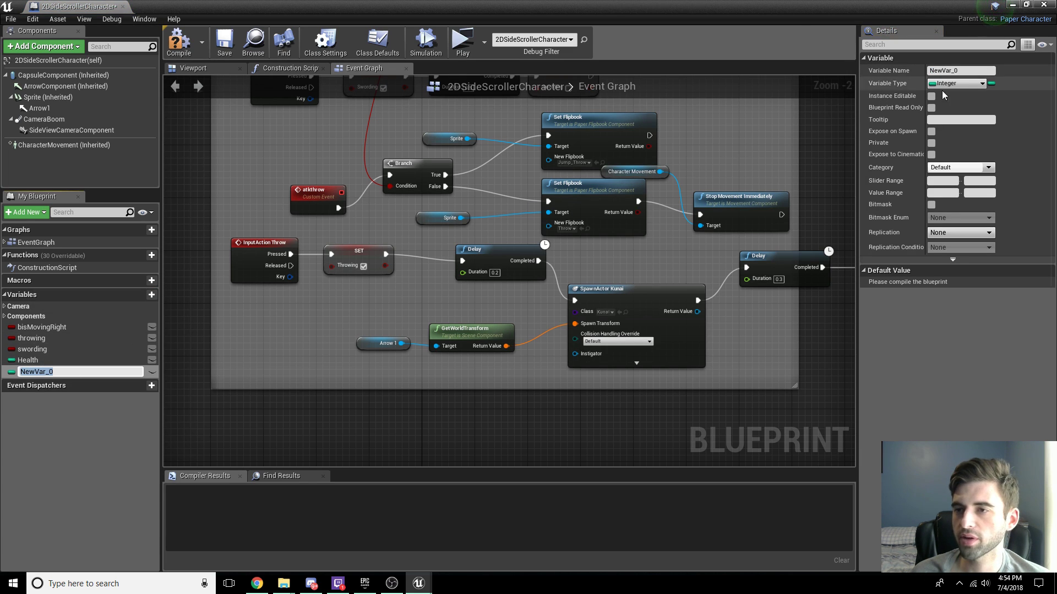
left_click(963, 70)
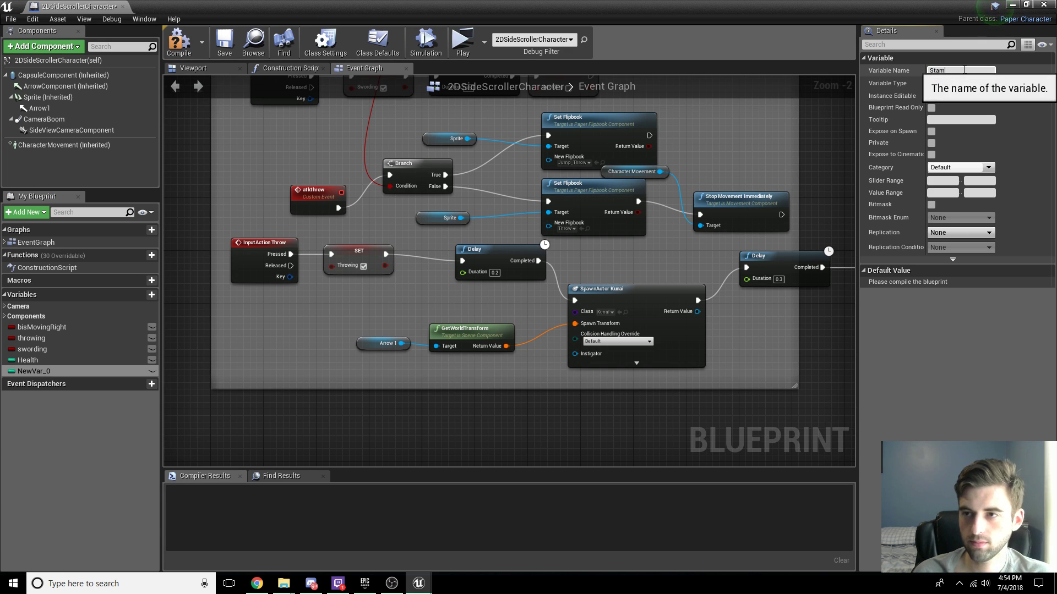
key("Return")
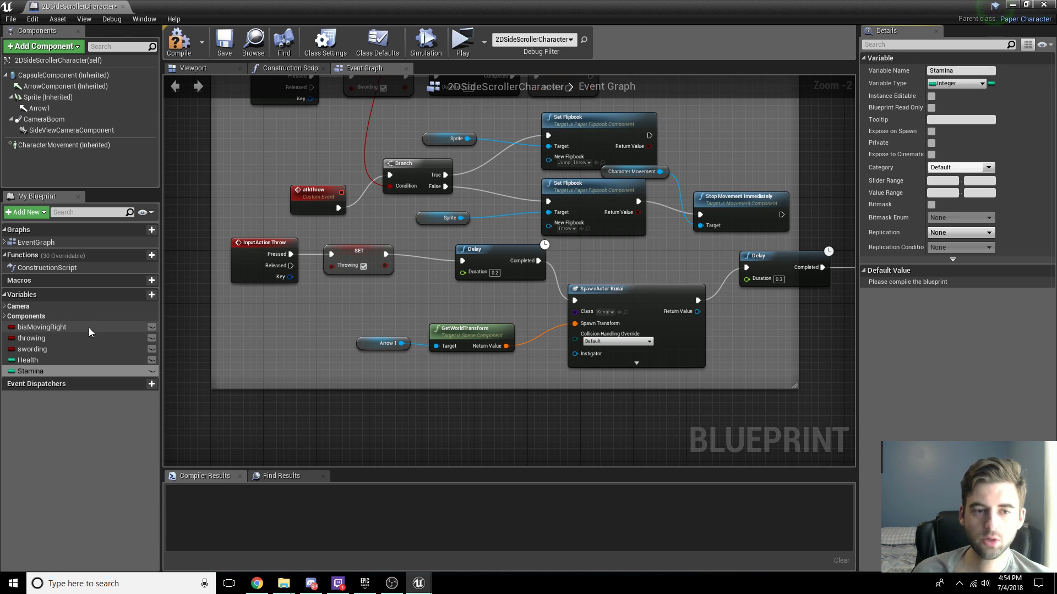
left_click(61, 371)
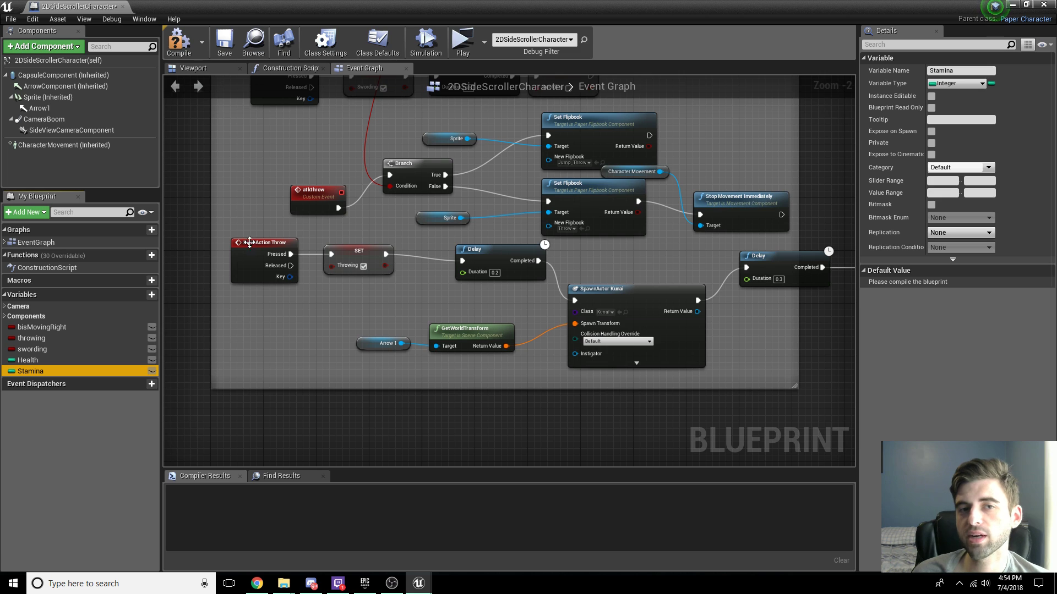
Step: Set Health's default value to 75, then compile and save the Blueprint
left_click(179, 41)
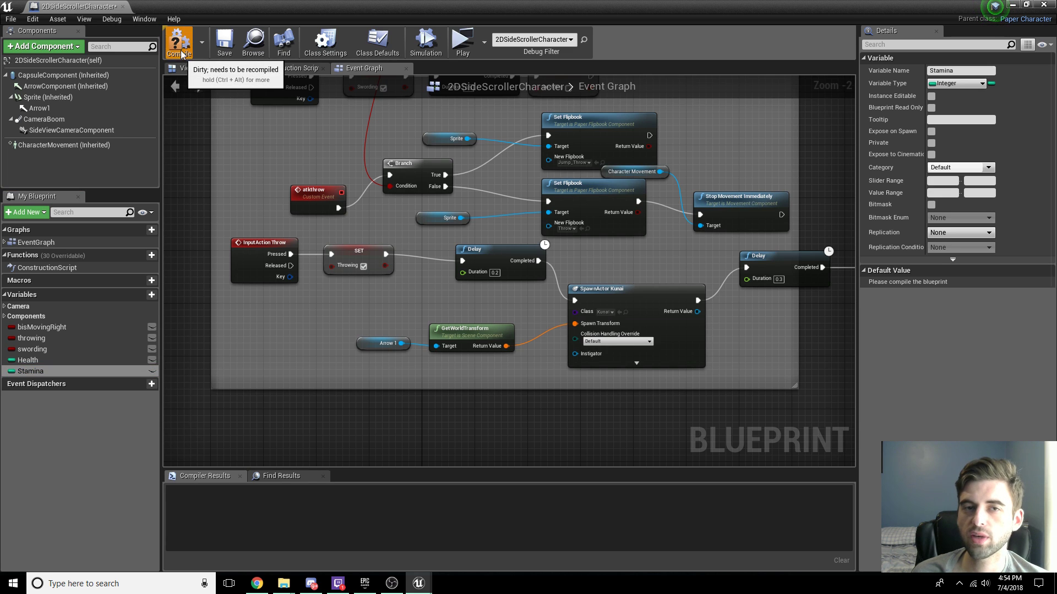
left_click(225, 43)
left_click(33, 360)
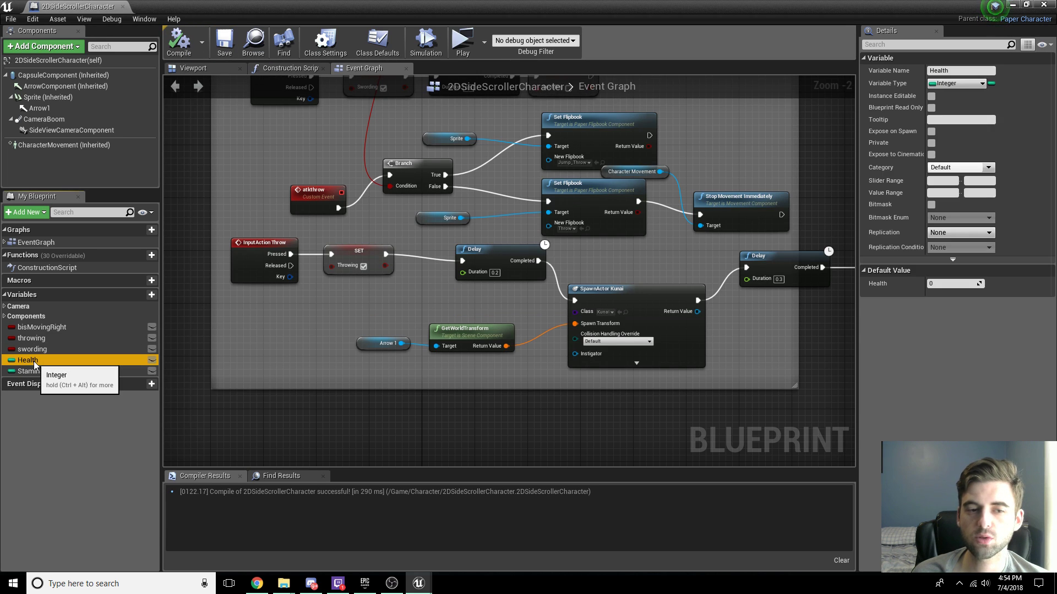
left_click(944, 283)
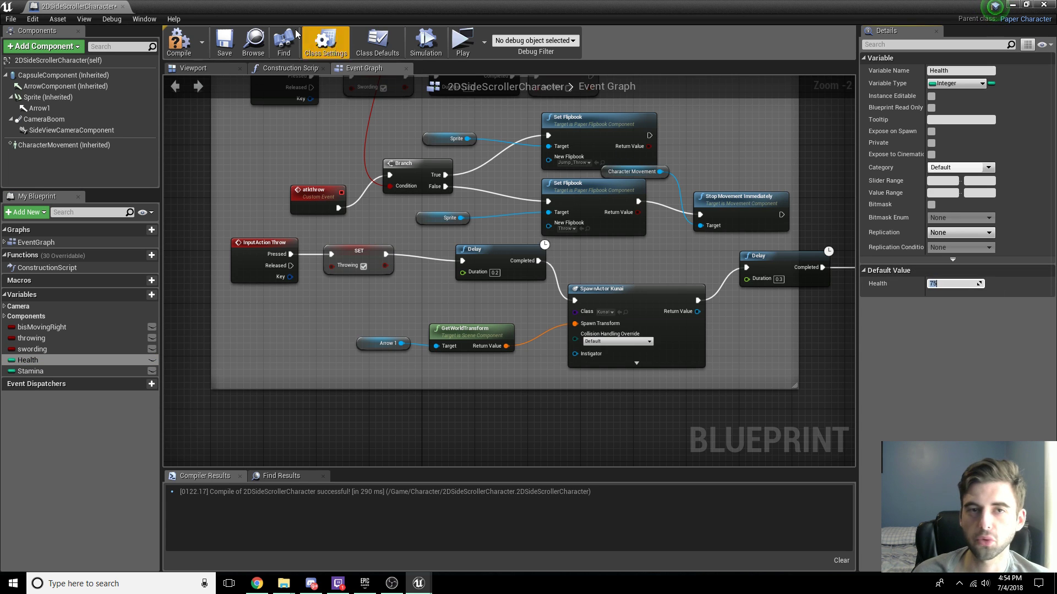
left_click(179, 41)
left_click(224, 43)
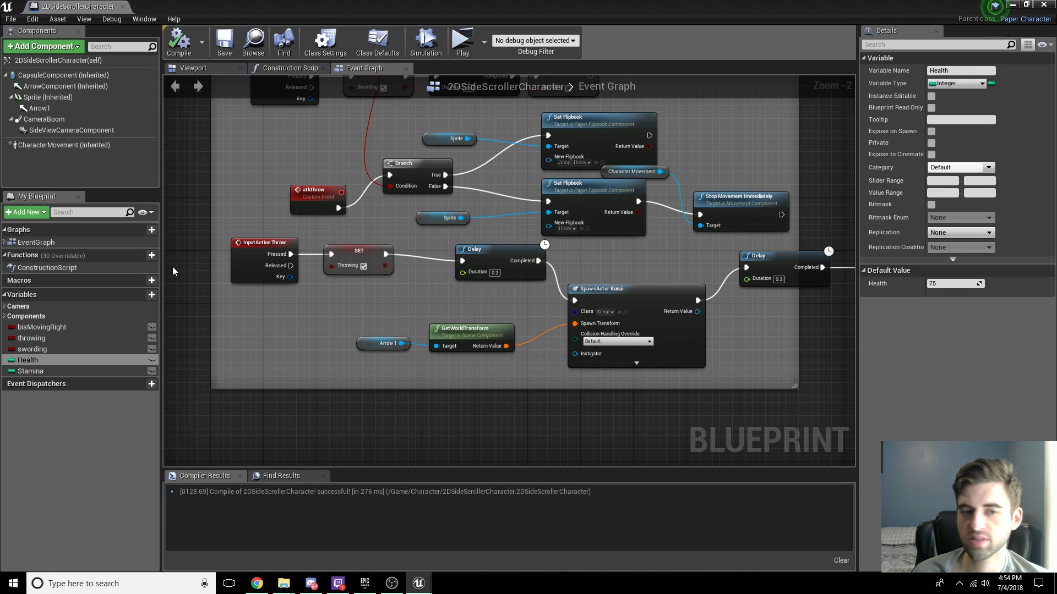
Step: Set Stamina's default value to 75 and recompile
left_click(54, 371)
left_click(959, 281)
left_click(953, 283)
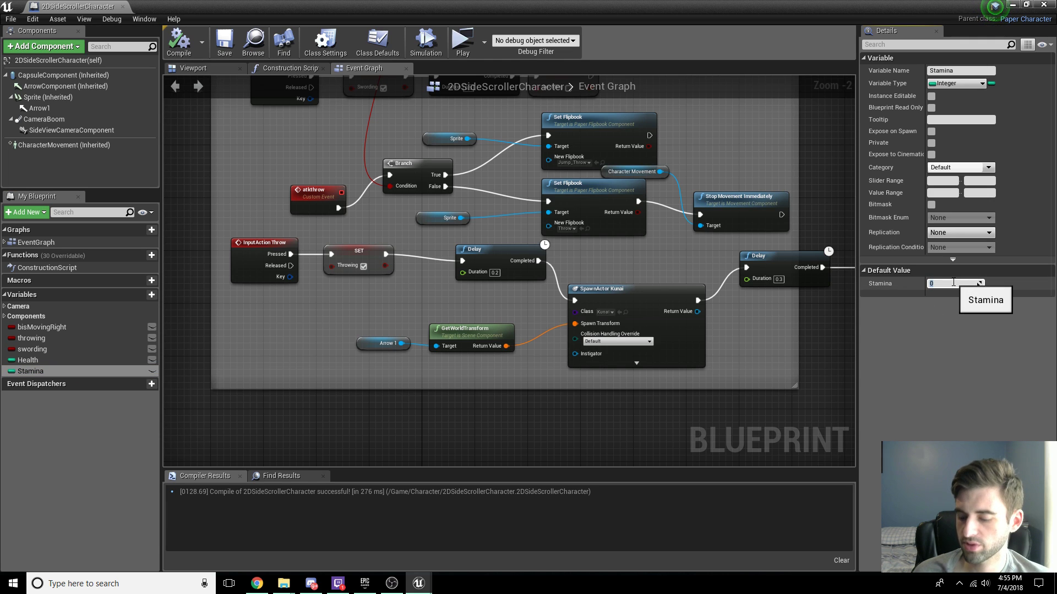
type("75")
key("Return")
left_click(179, 41)
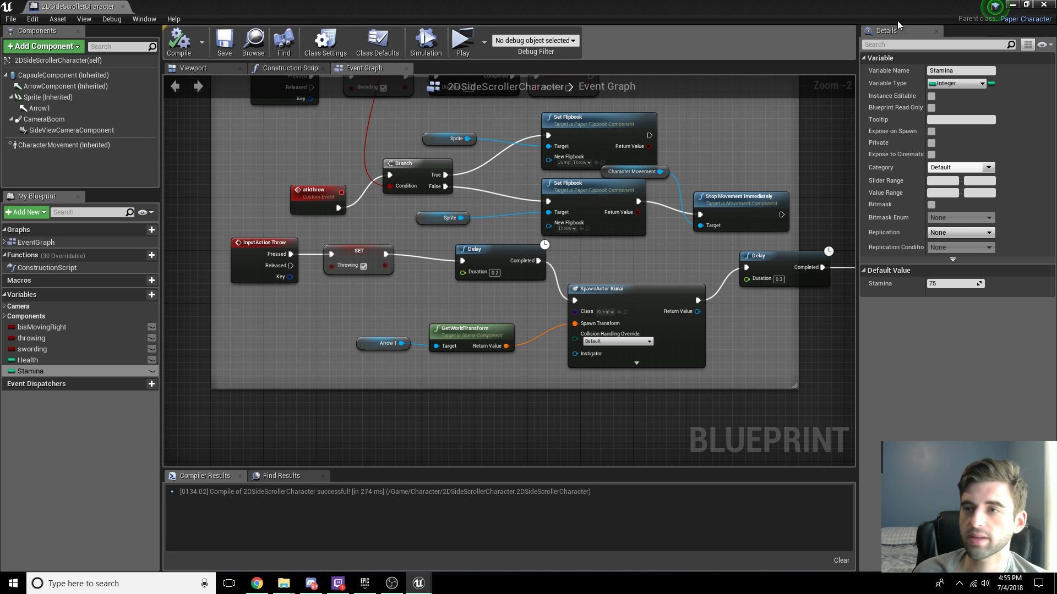
Step: Close the character Blueprint and open the HUD widget from the Widgets folder
left_click(1047, 6)
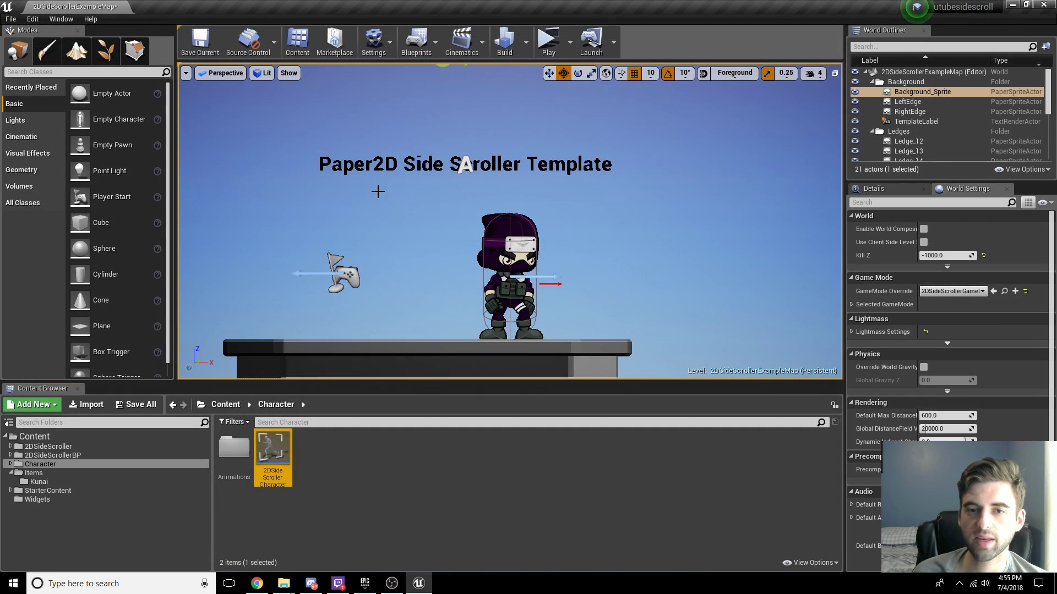
left_click(33, 499)
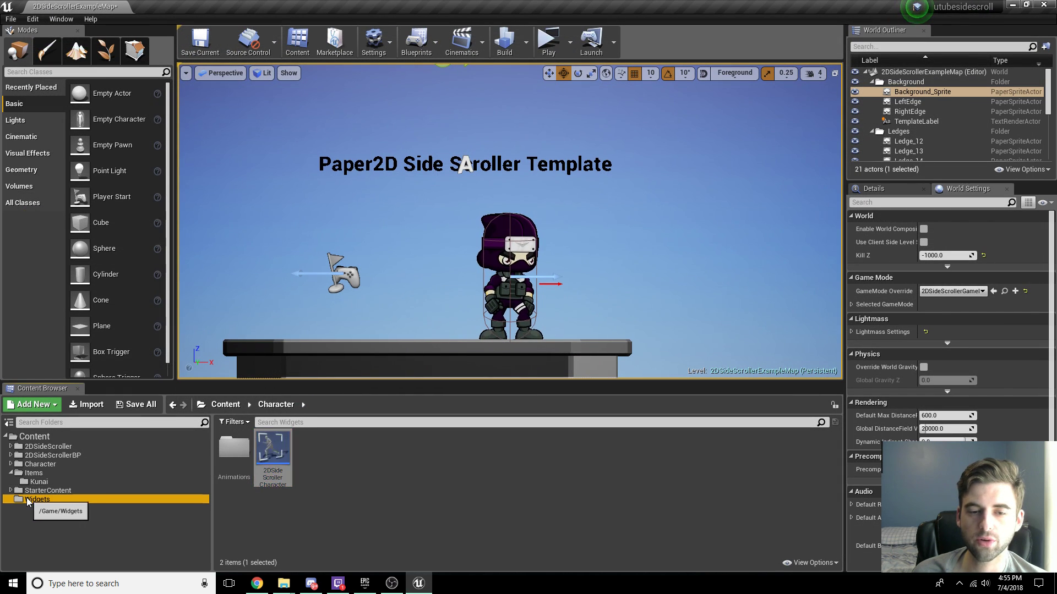
double_click(237, 445)
left_click(446, 203)
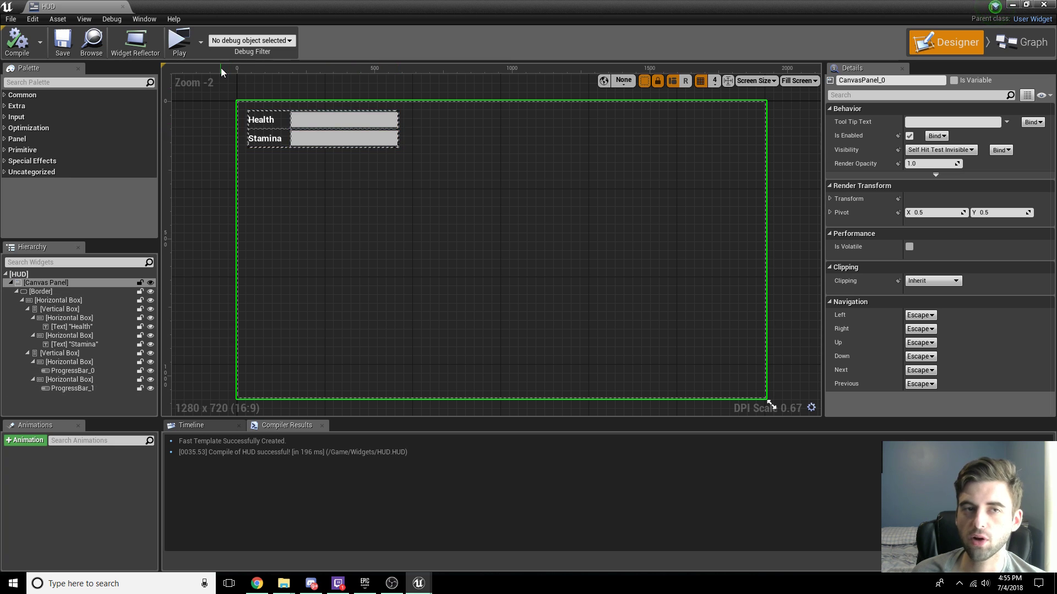
Step: Create a binding function for the Health progress bar's Percent
left_click(344, 121)
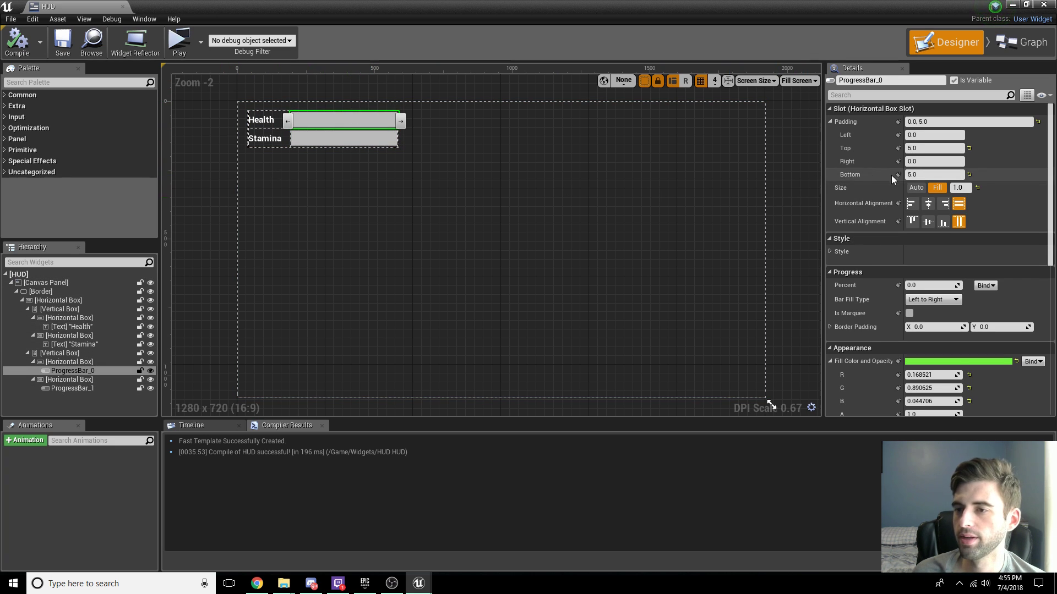
scroll(857, 269, "down", 2)
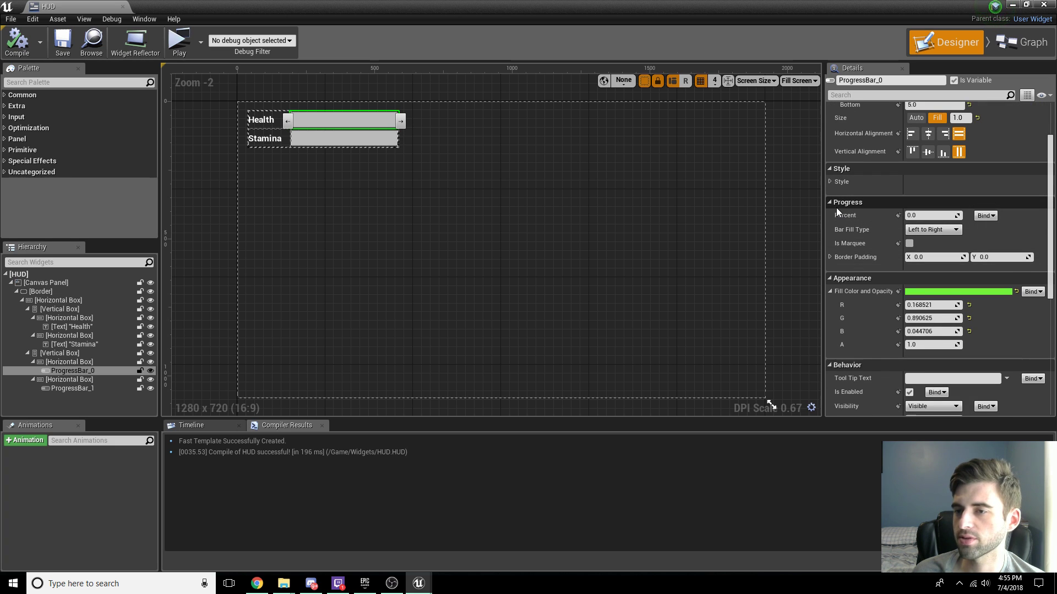
left_click(978, 215)
left_click(1001, 223)
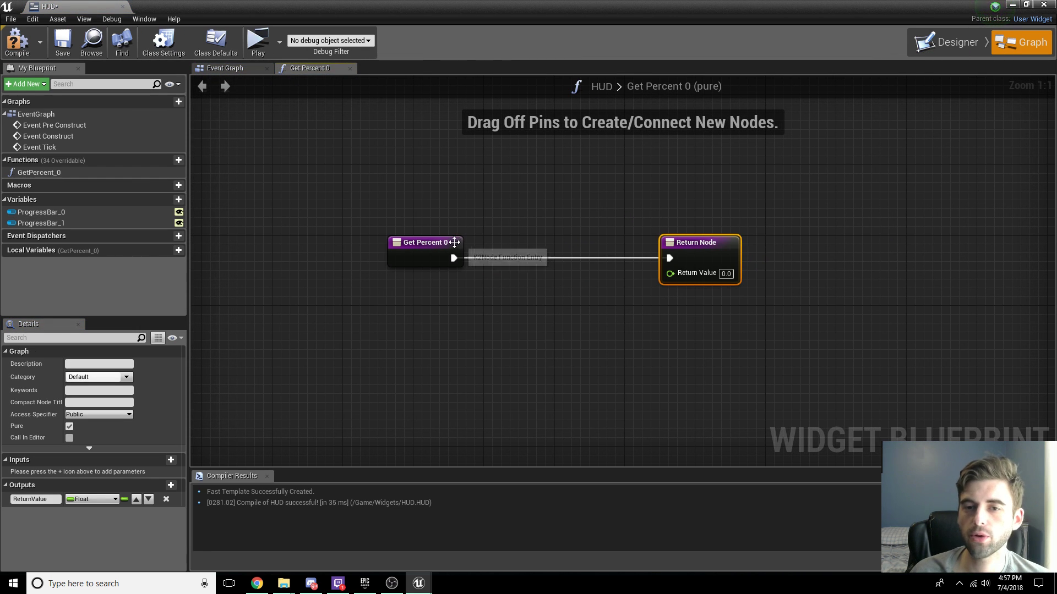
Step: Cast Get Player Character to 2DSideScrollerCharacter and wire it to the Return Node
left_click_drag(454, 242, 391, 242)
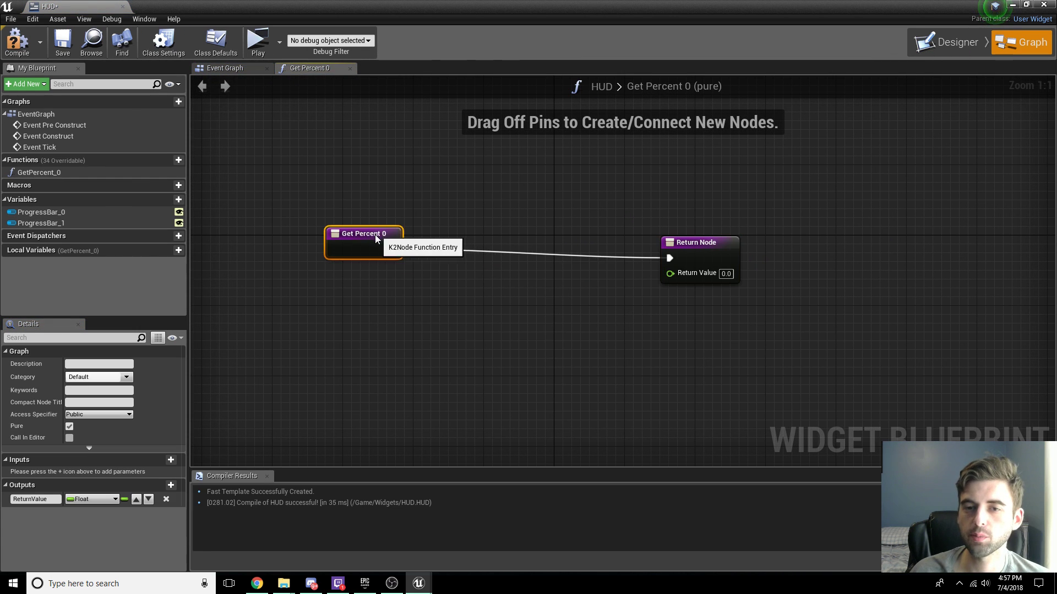
right_click(365, 317)
type("get p")
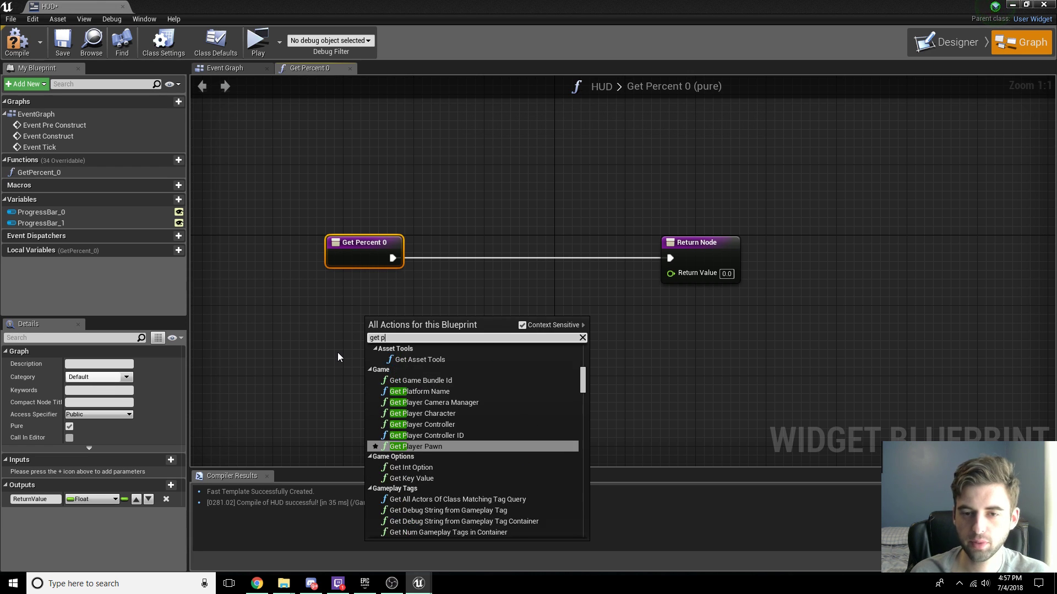
type("layer")
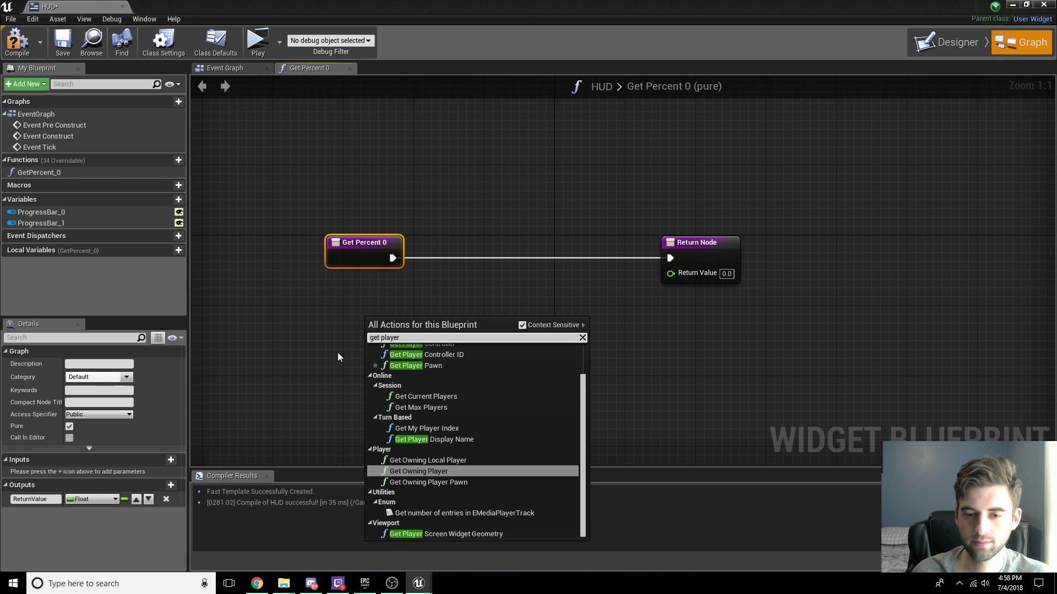
type(" char")
key("Return")
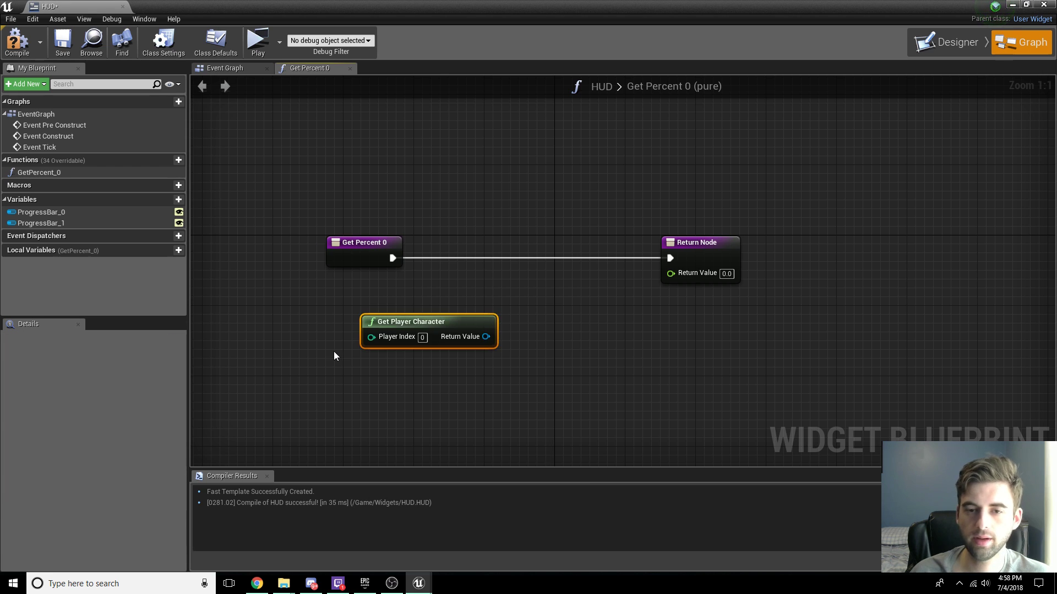
left_click_drag(415, 332, 461, 341)
type("cas")
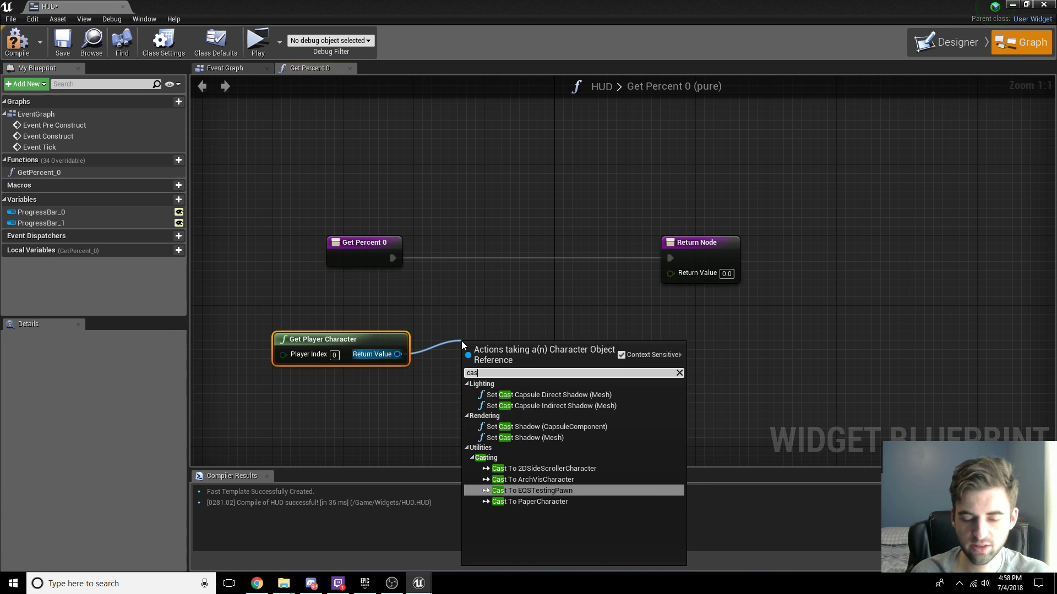
type("t to 2d")
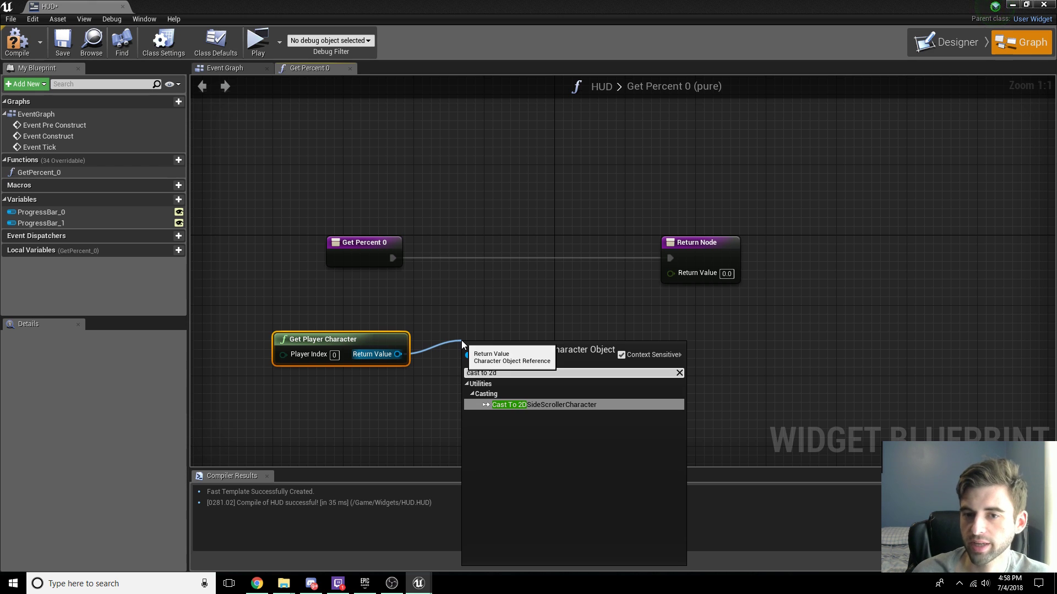
key("Return")
left_click_drag(501, 346, 502, 292)
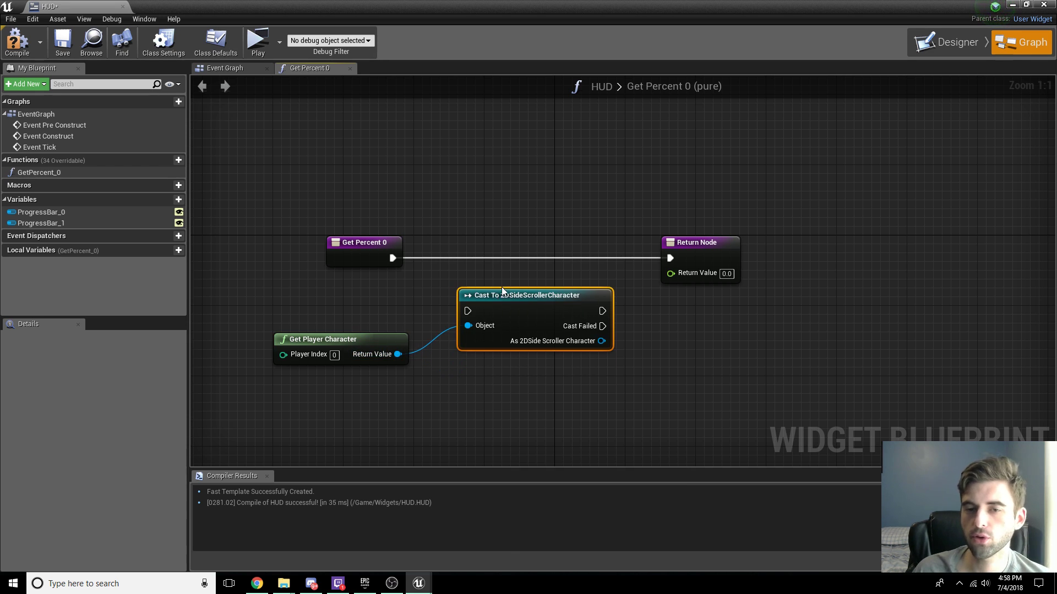
left_click_drag(391, 258, 468, 311)
left_click_drag(680, 244, 750, 244)
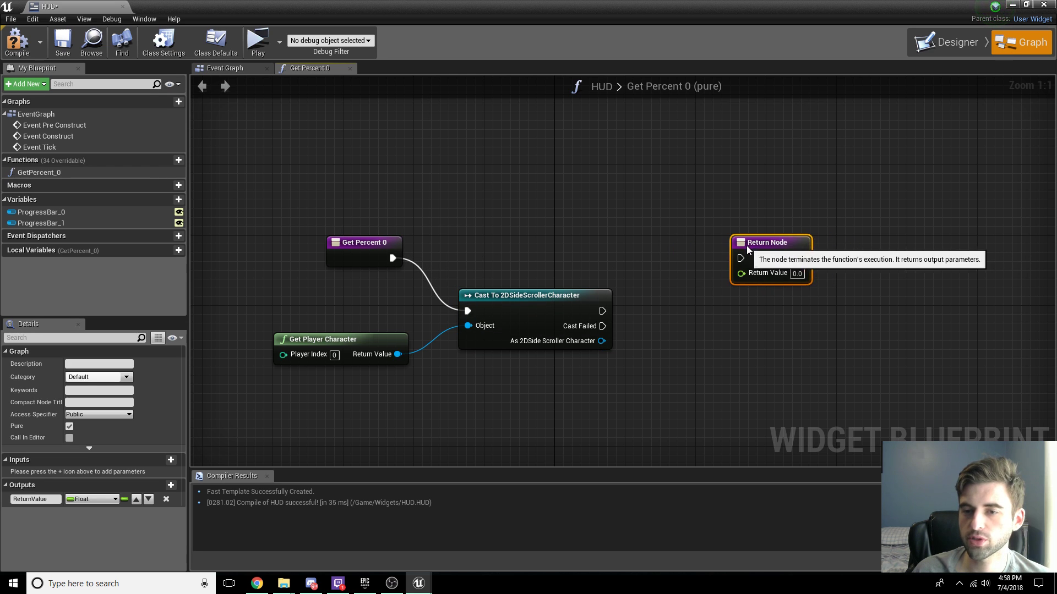
left_click_drag(601, 311, 741, 259)
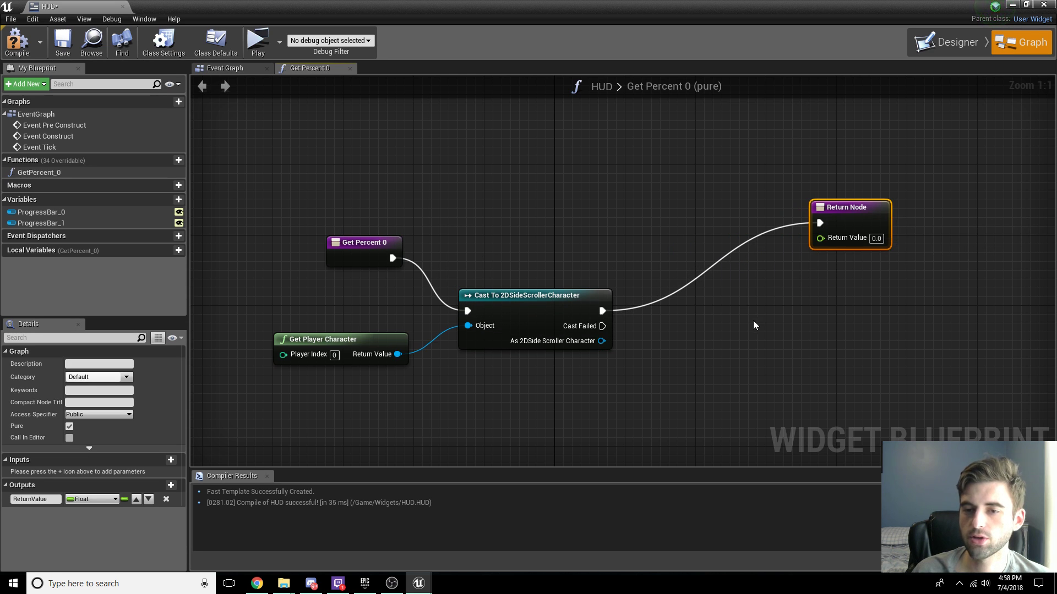
Step: Get Health from the cast, divide it by 100, and connect it to Return Value
right_click_drag(431, 298, 302, 266)
left_click_drag(473, 309, 527, 343)
type("get healt")
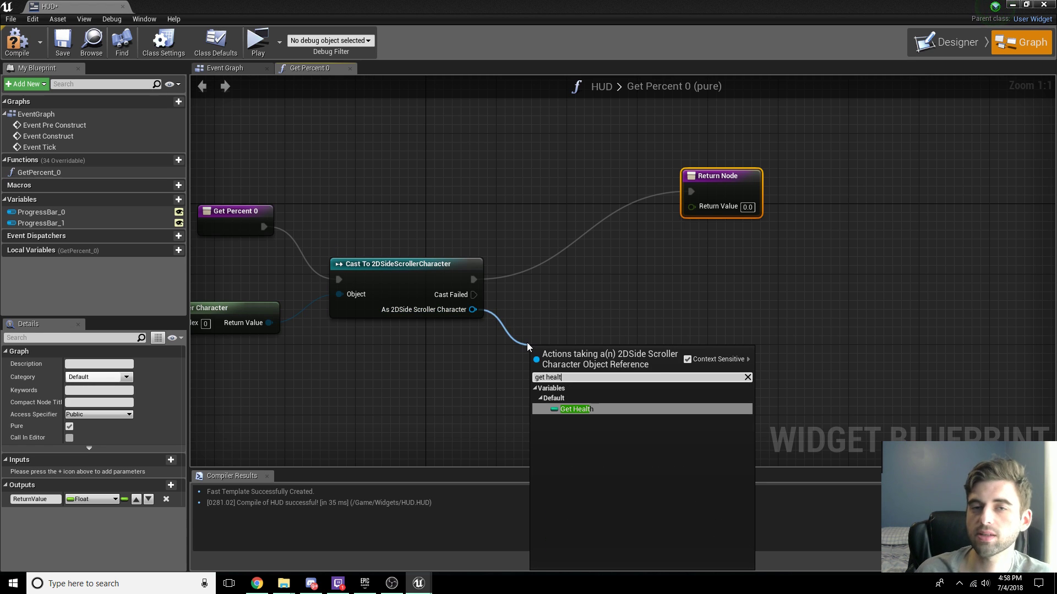
key("Return")
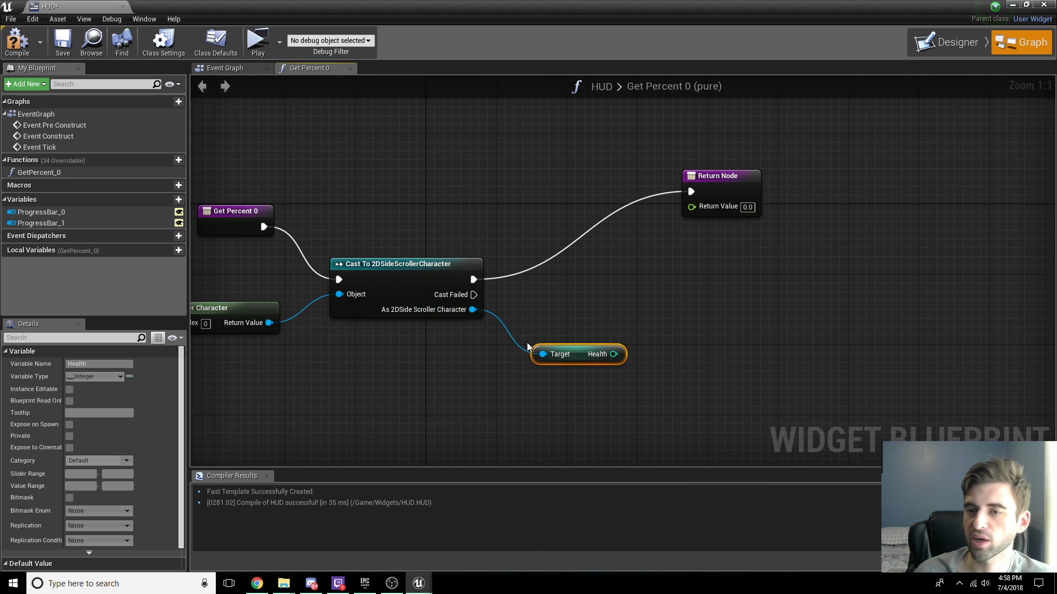
left_click_drag(613, 354, 653, 371)
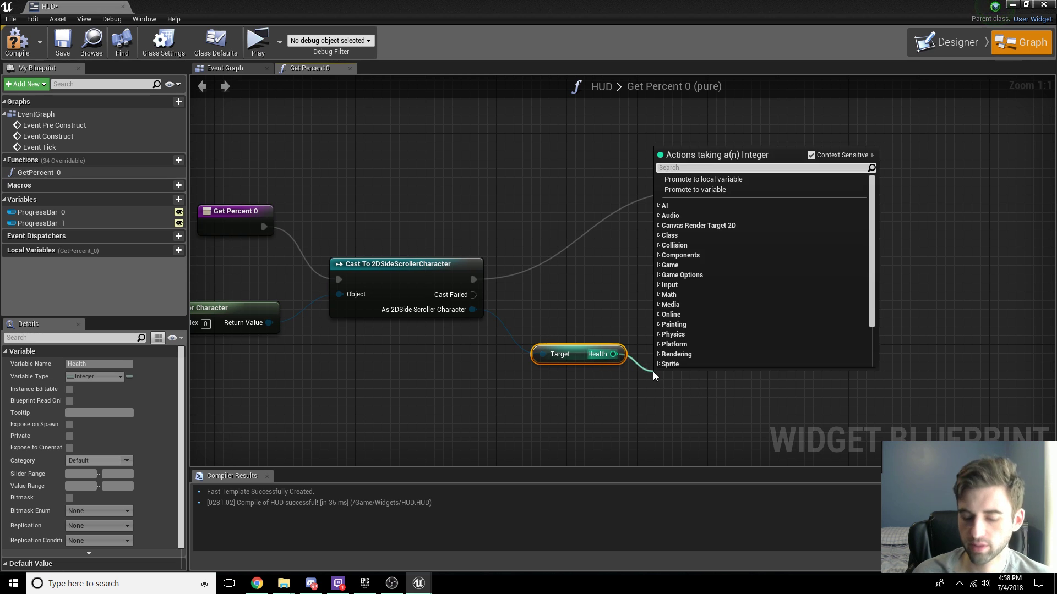
type("divide")
key("Up")
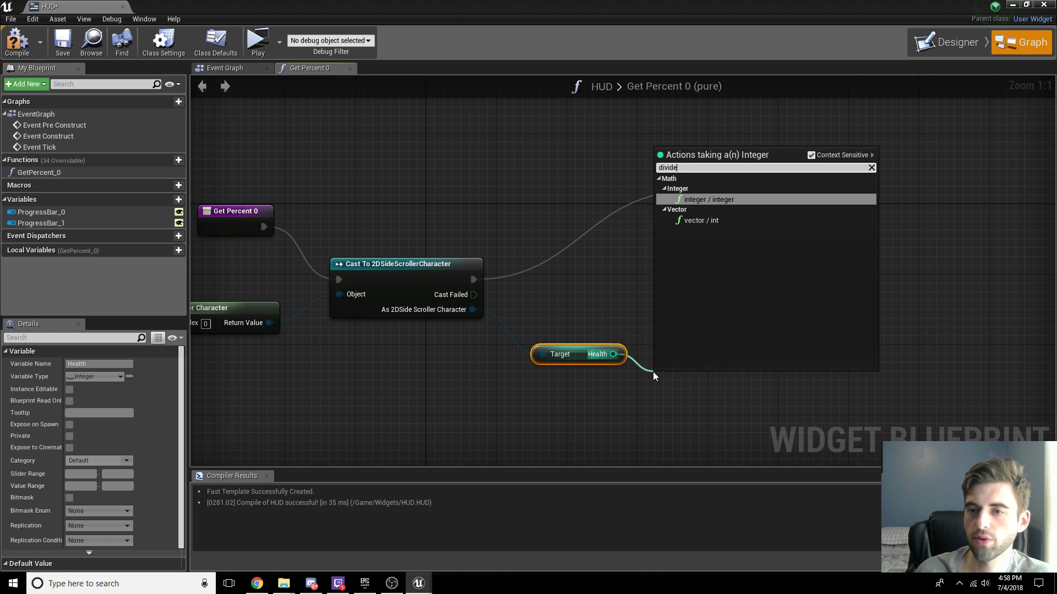
key("Return")
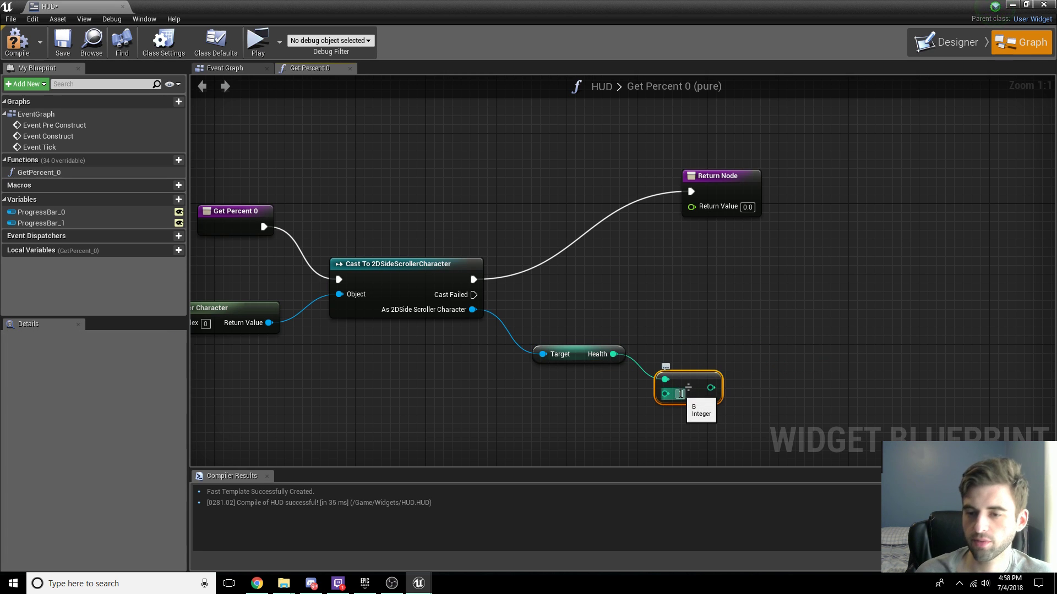
key("Return")
left_click_drag(717, 387, 694, 206)
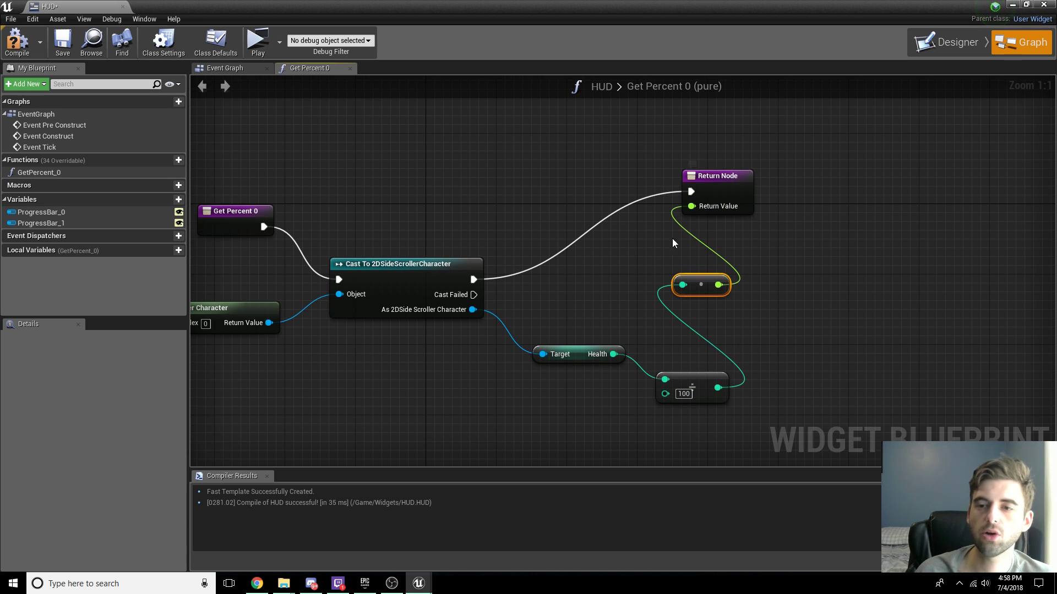
left_click_drag(697, 381, 679, 381)
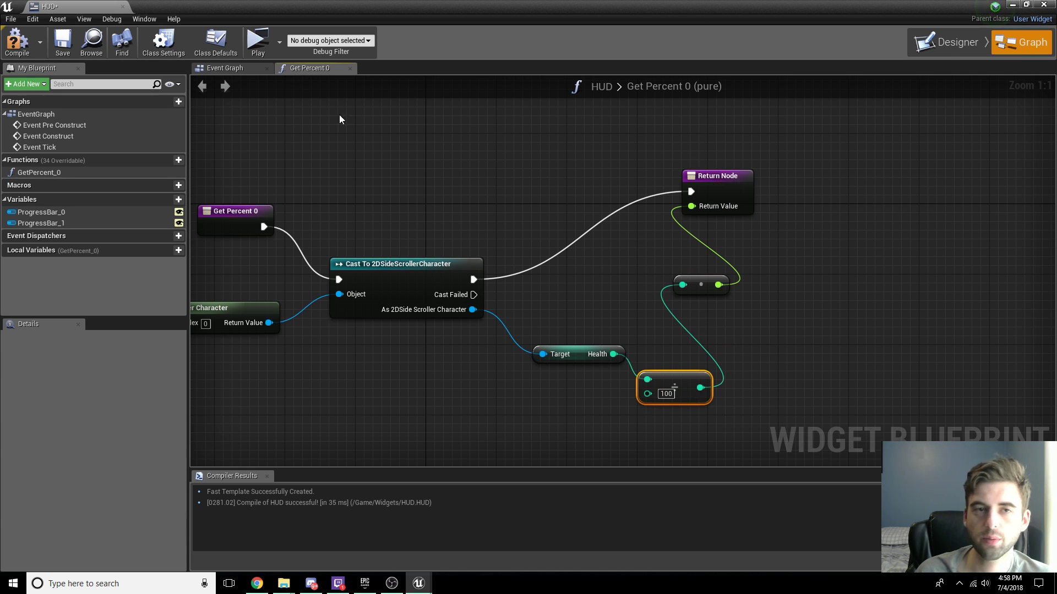
Step: Compile and save the HUD, play-test it, then close the preview and HUD editor
left_click(17, 41)
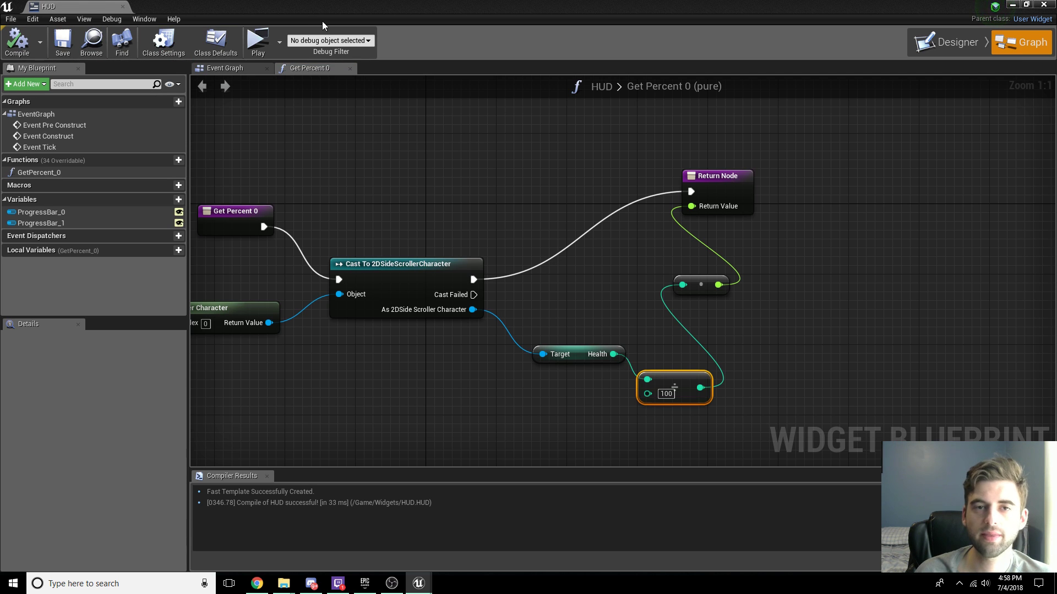
left_click(257, 41)
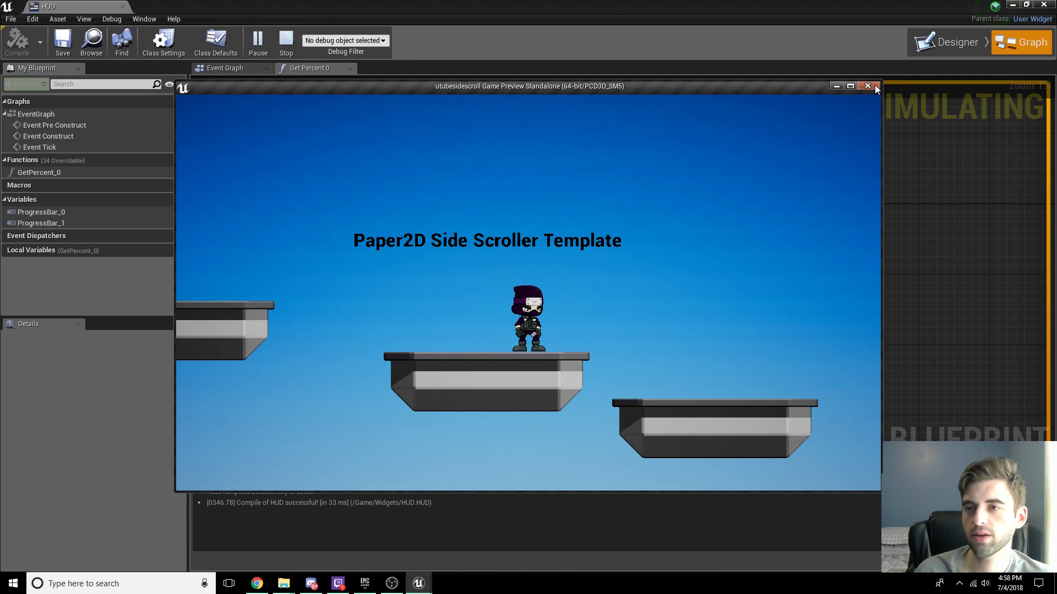
left_click(867, 86)
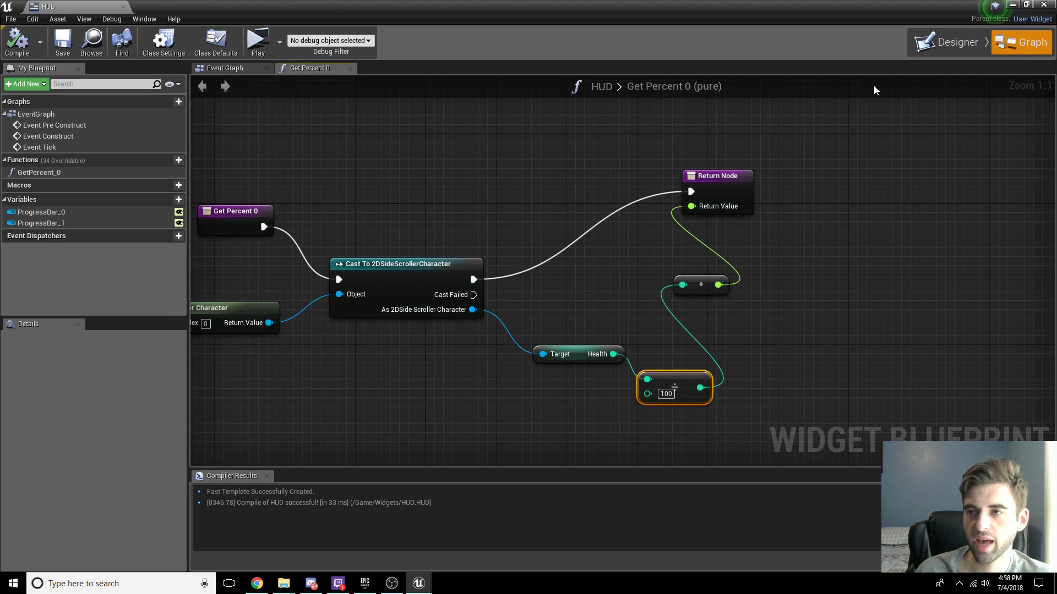
left_click(1043, 5)
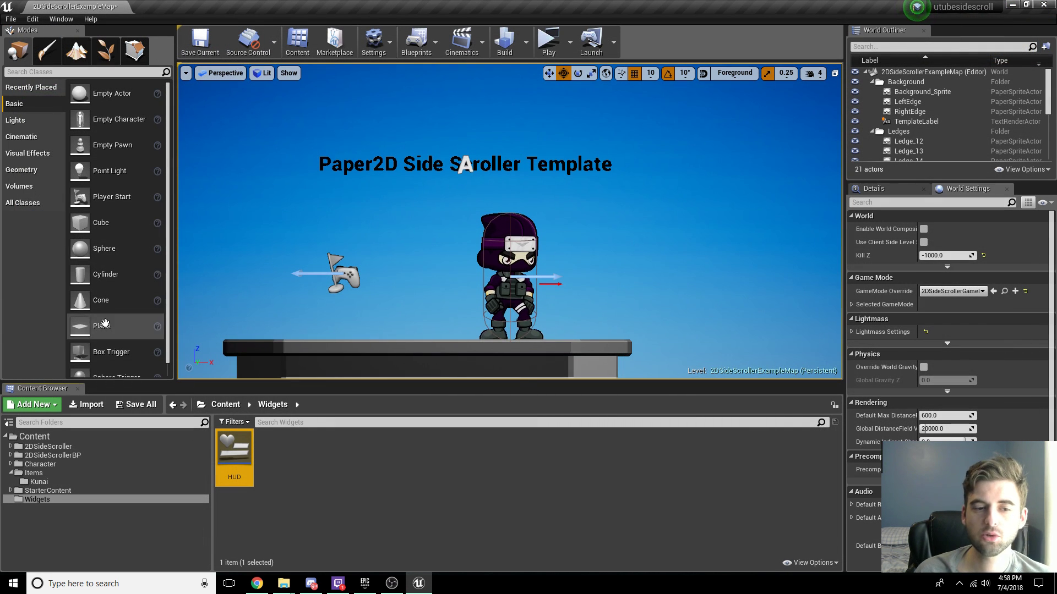
Step: Open the 2DSideScrollerCharacter blueprint and shift the BeginPlay nodes left to make room
left_click(39, 464)
double_click(274, 454)
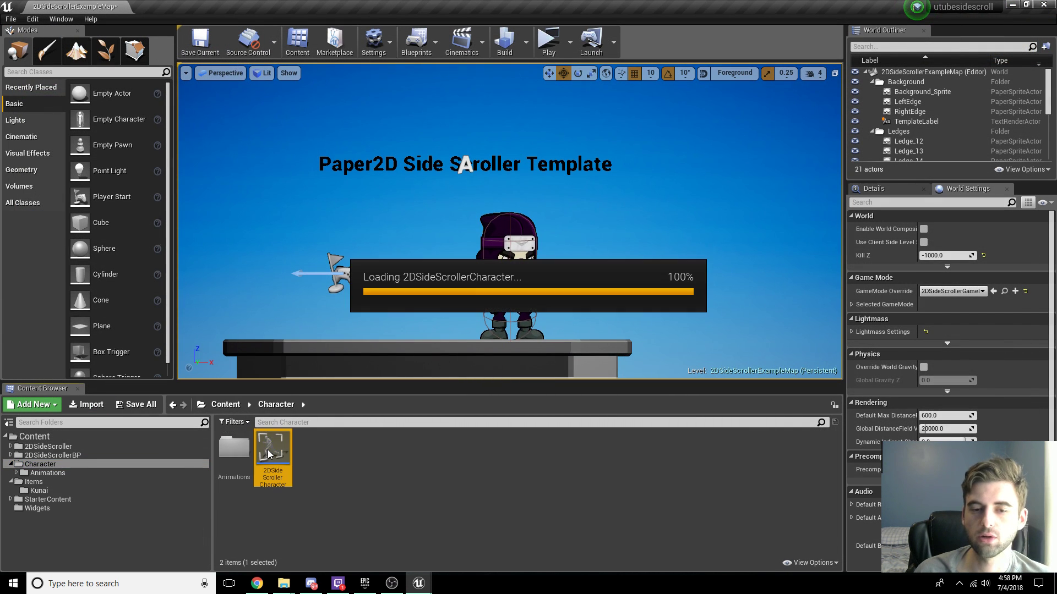
scroll(329, 412, "down", 2)
right_click_drag(330, 412, 476, 114)
scroll(497, 316, "up", 2)
scroll(462, 141, "up", 2)
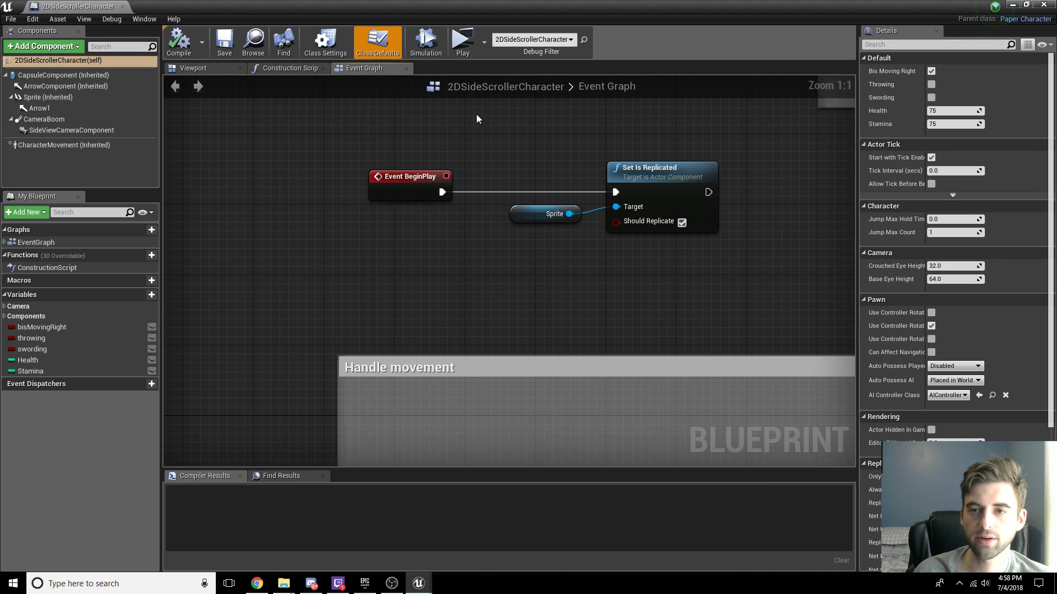
left_click_drag(407, 153, 290, 245)
right_click_drag(417, 193, 567, 203)
scroll(674, 162, "down", 2)
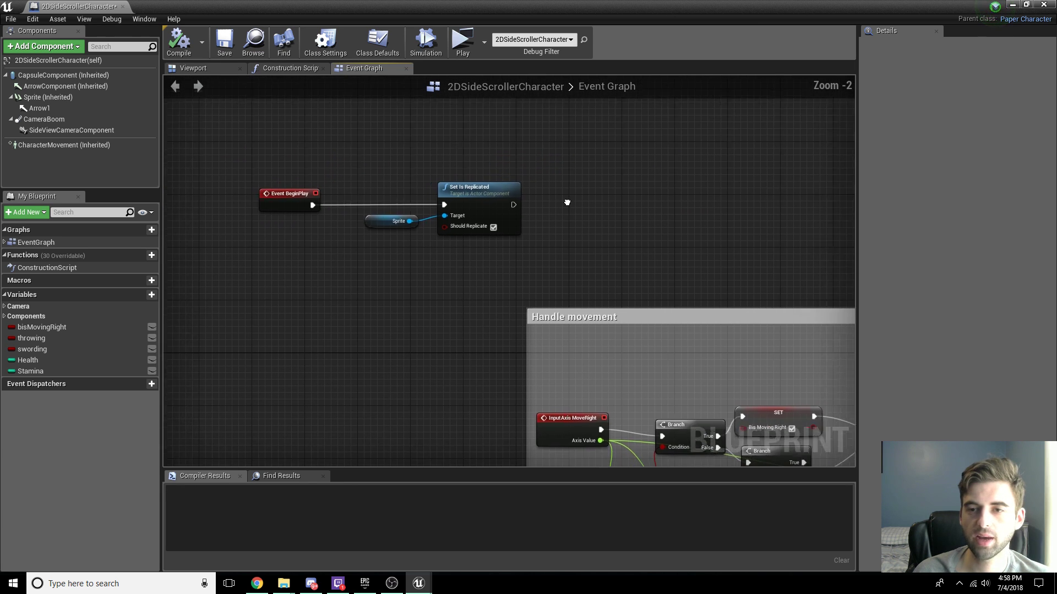
scroll(566, 203, "up", 2)
Step: Add a Create Widget node with class HUD after Set Is Replicated
left_click_drag(491, 208, 605, 190)
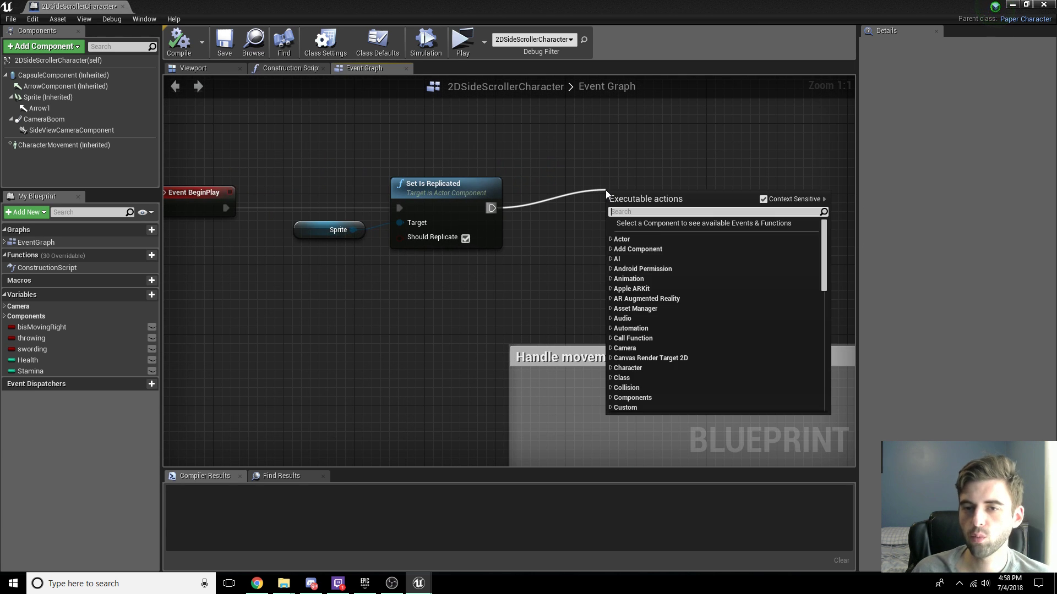
type("create widget")
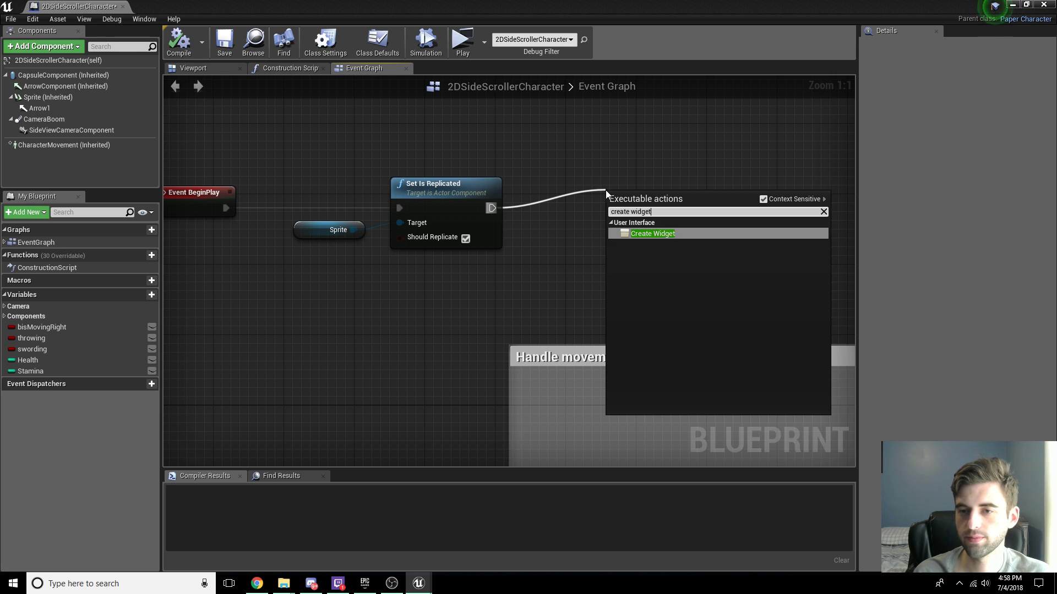
key("Return")
right_click_drag(605, 189, 564, 204)
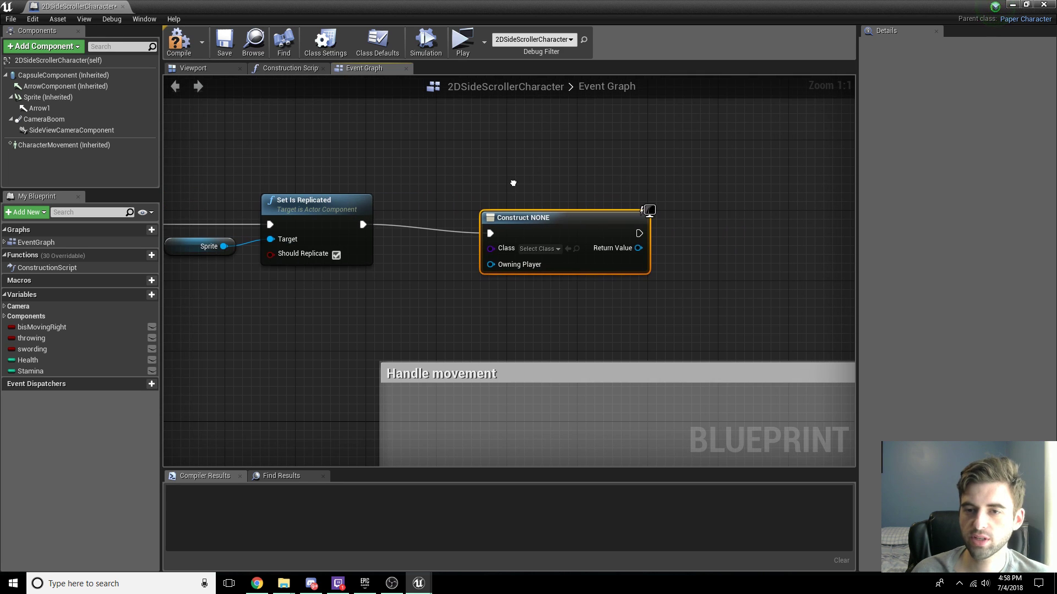
left_click_drag(564, 205, 581, 196)
left_click(566, 231)
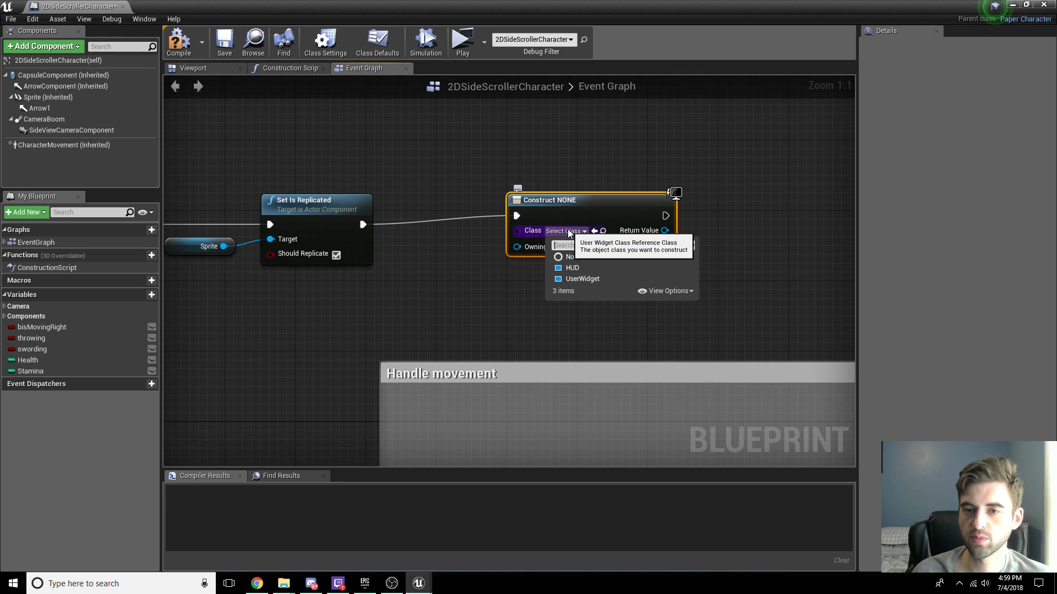
left_click(589, 271)
left_click_drag(567, 201, 514, 210)
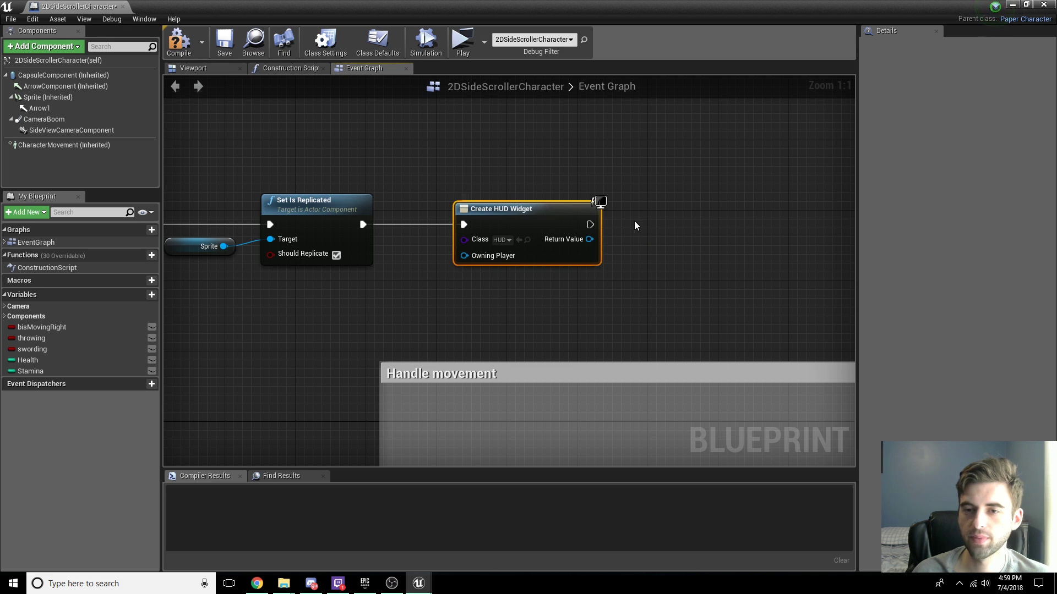
right_click_drag(607, 225, 468, 240)
Step: Add the created HUD widget to the viewport, then compile, save and play-test
left_click_drag(451, 241, 520, 219)
type("ad")
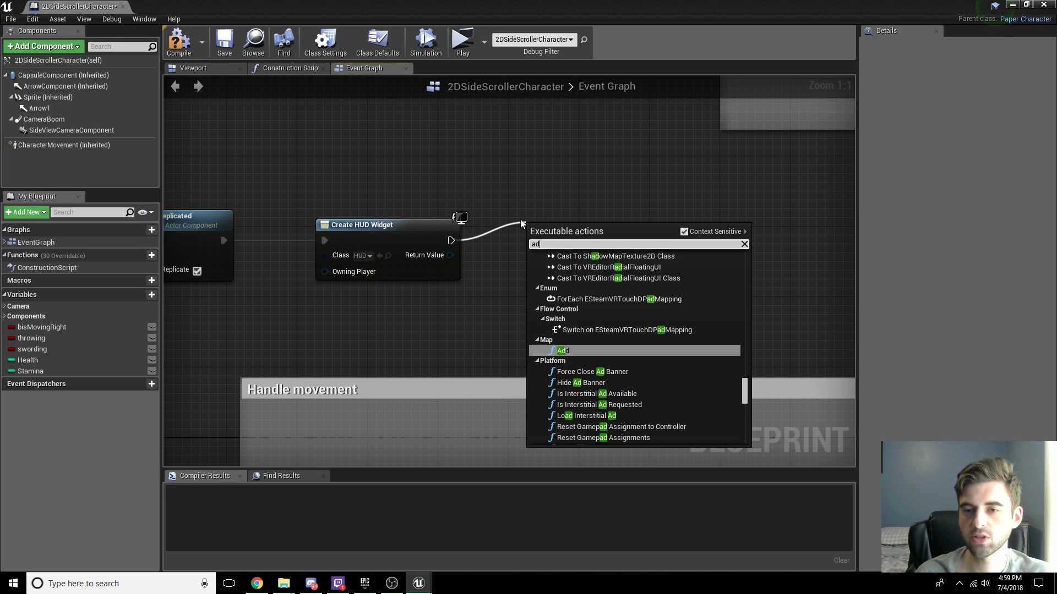
type("d to viewe")
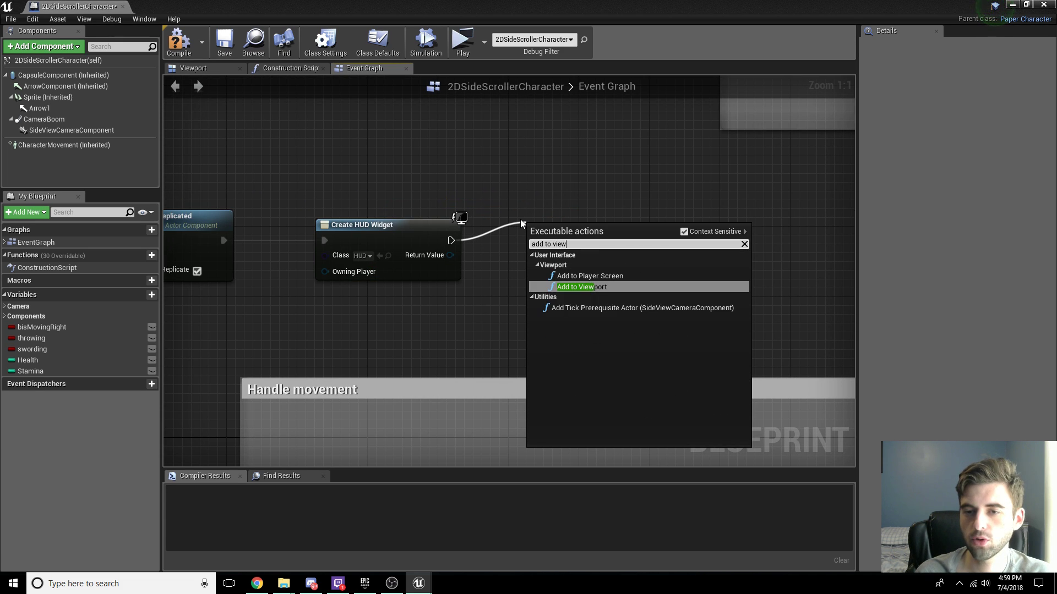
key("Return")
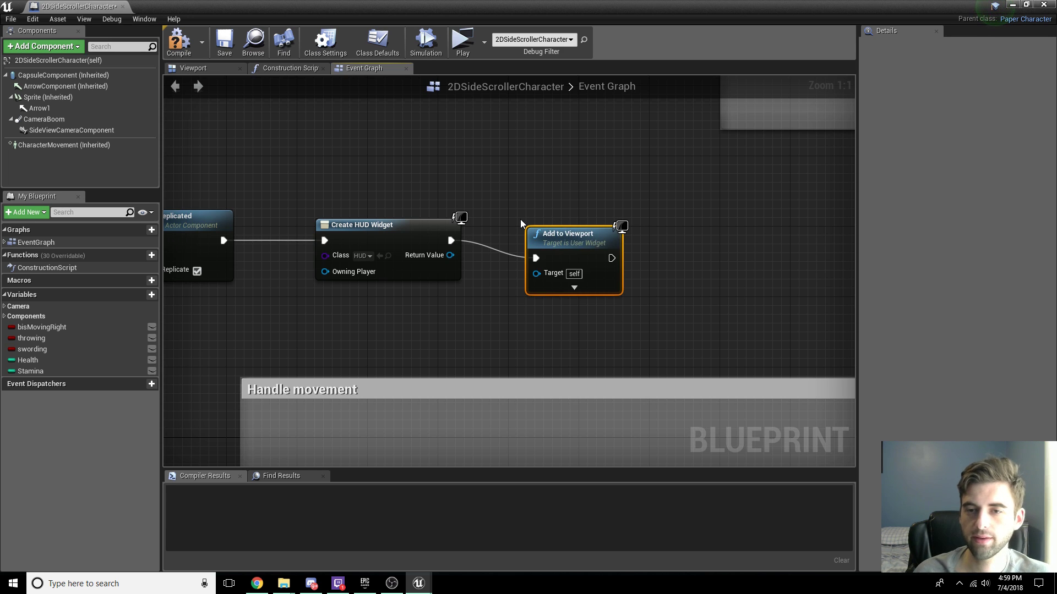
left_click_drag(450, 254, 568, 230)
left_click(179, 42)
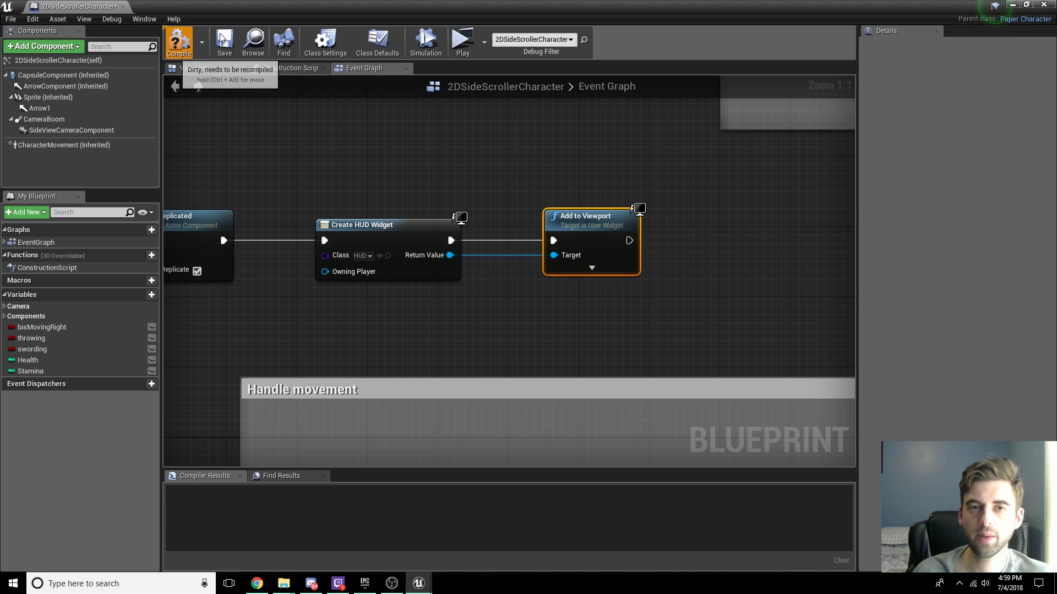
left_click(224, 41)
left_click(463, 40)
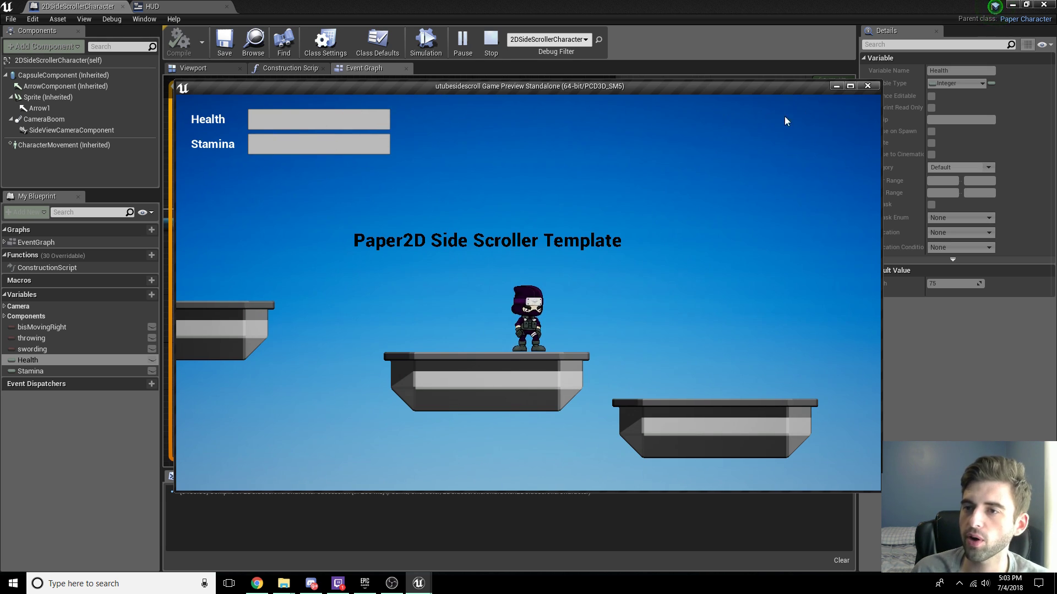
Step: Make Health and Stamina Float variables, recompile the character, and return to the HUD's GetPercent_0 graph
left_click(866, 87)
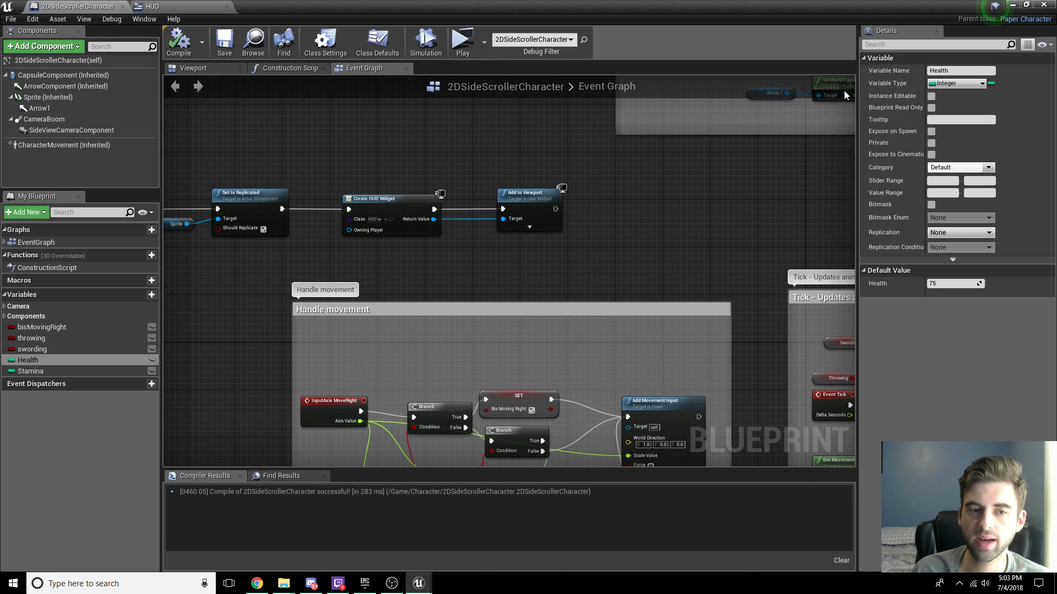
left_click(968, 84)
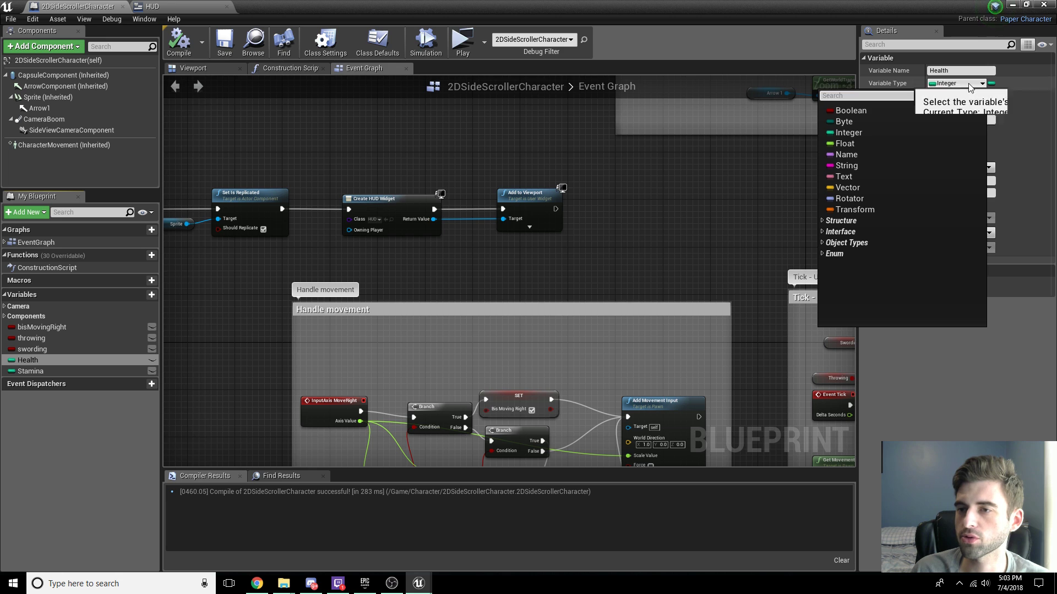
left_click(844, 143)
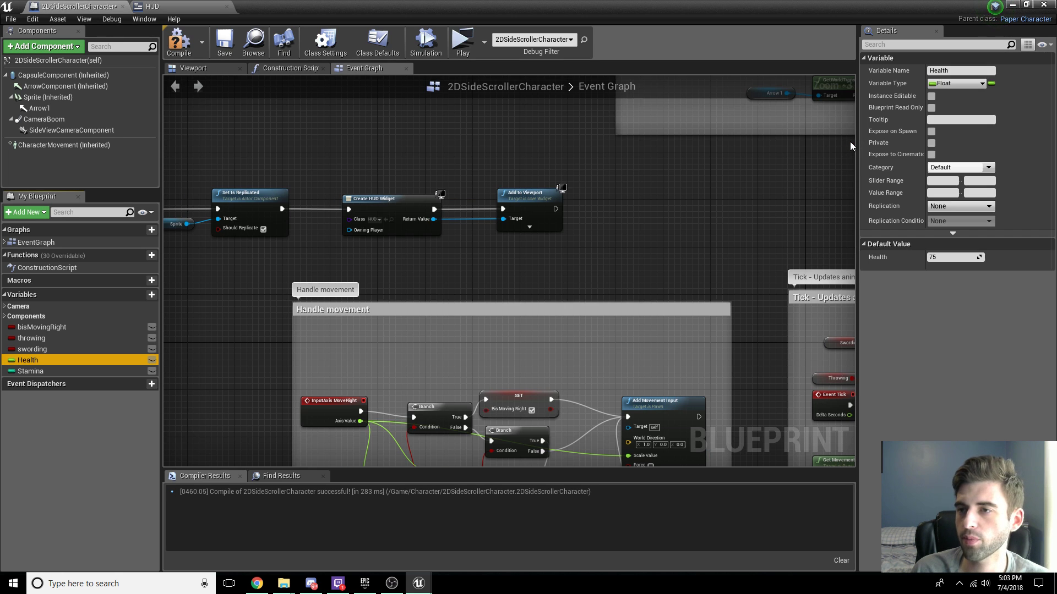
left_click(55, 372)
left_click(964, 84)
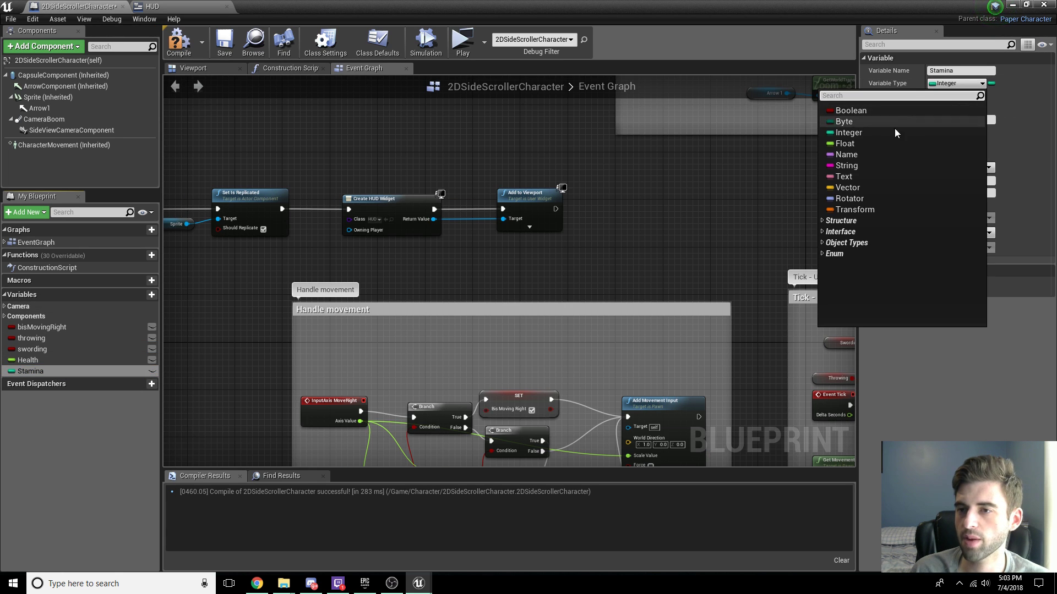
left_click(845, 144)
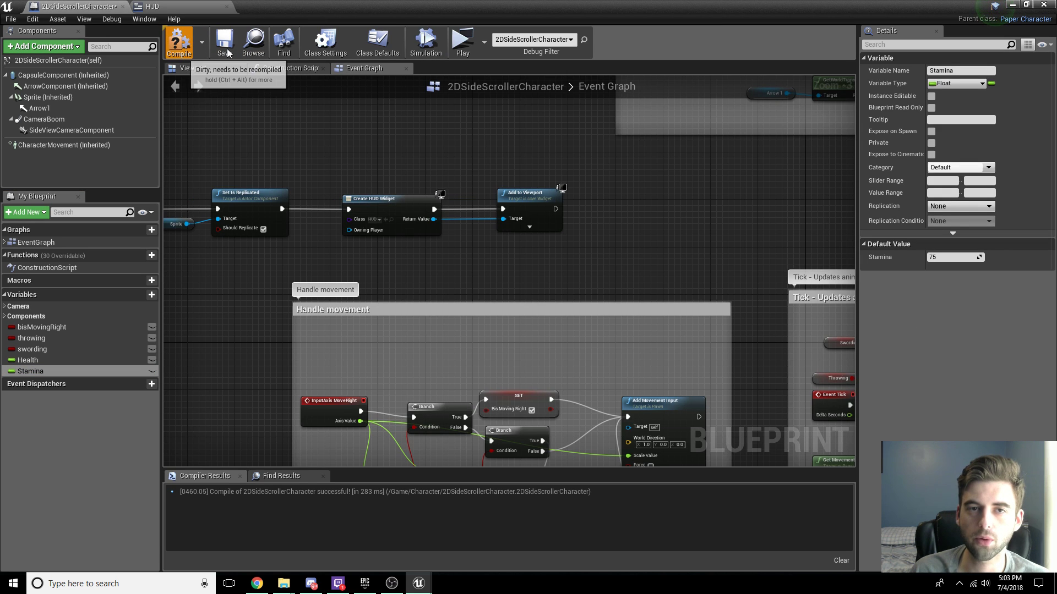
left_click(193, 48)
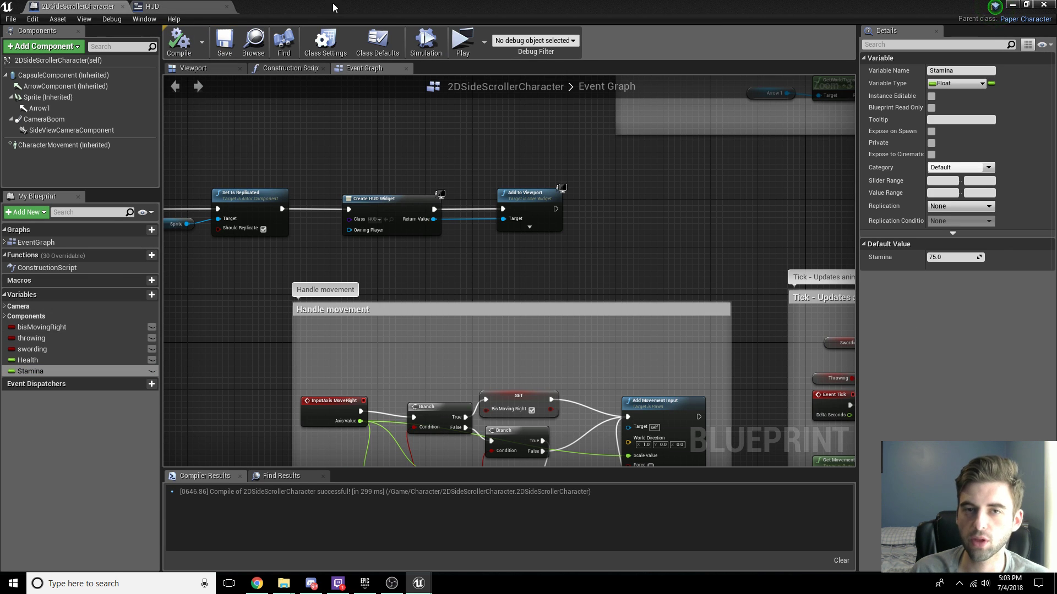
left_click(169, 5)
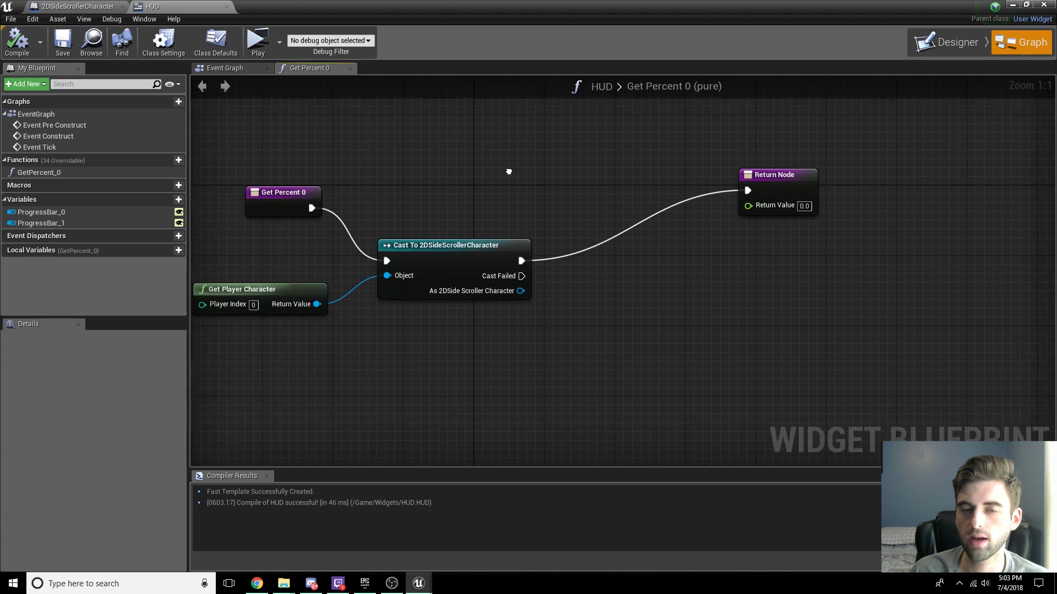
left_click(1014, 5)
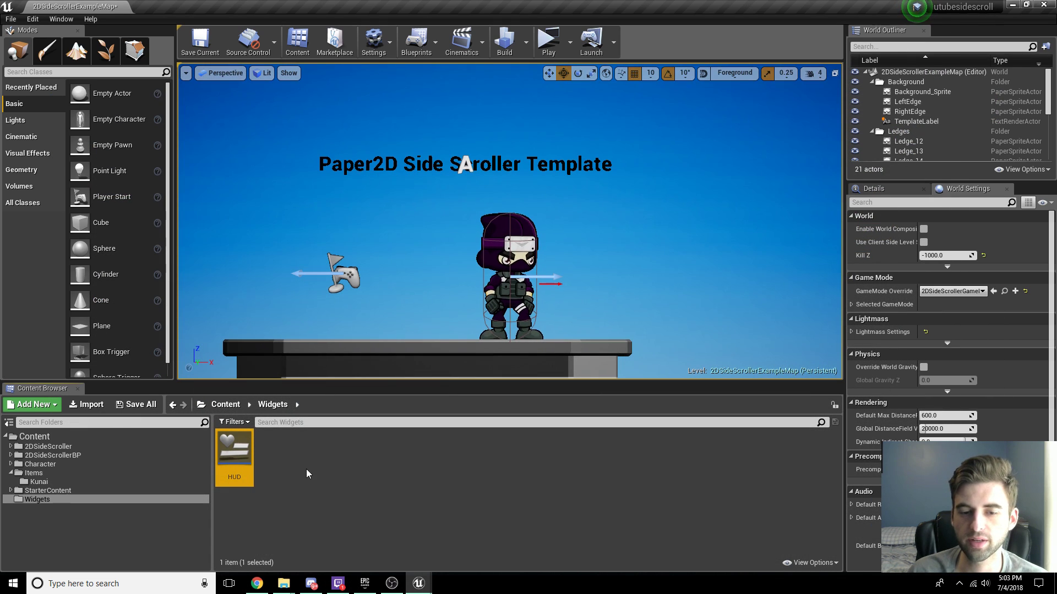
mouse_move(418, 583)
left_click(445, 517)
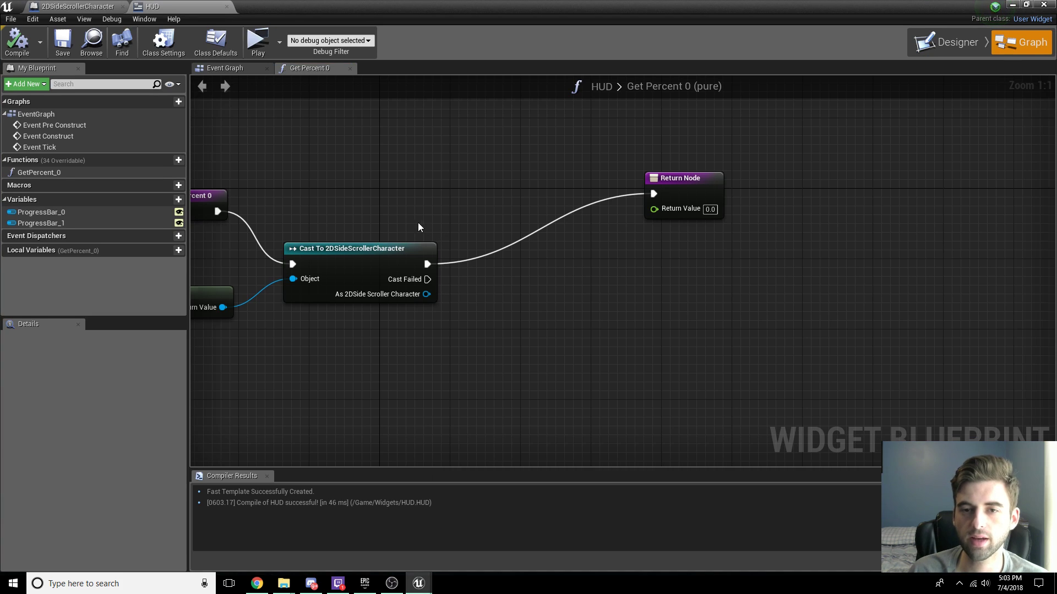
left_click_drag(361, 279, 432, 321)
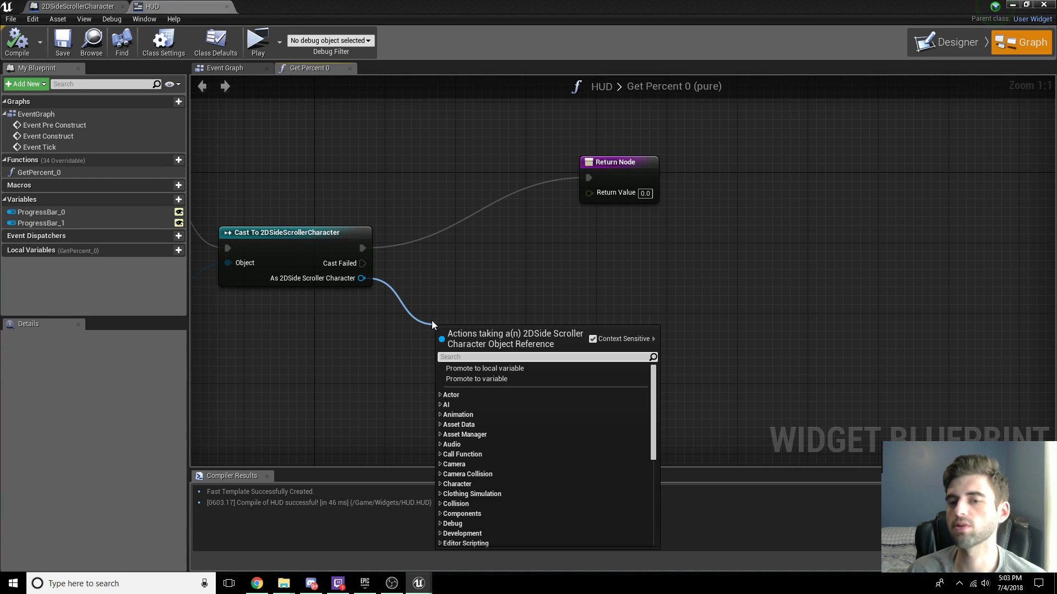
left_click(239, 69)
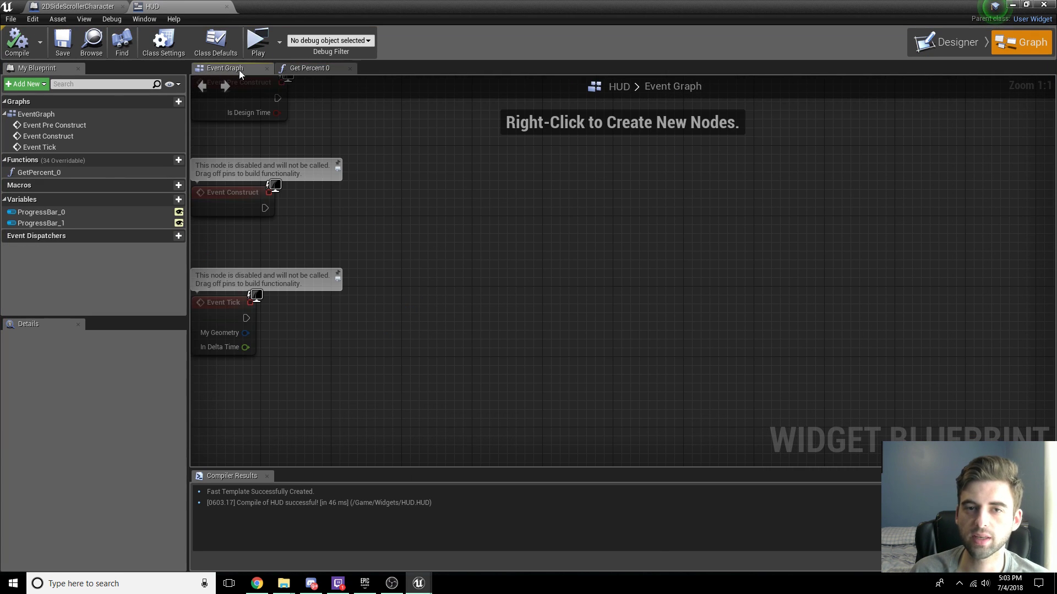
left_click(320, 70)
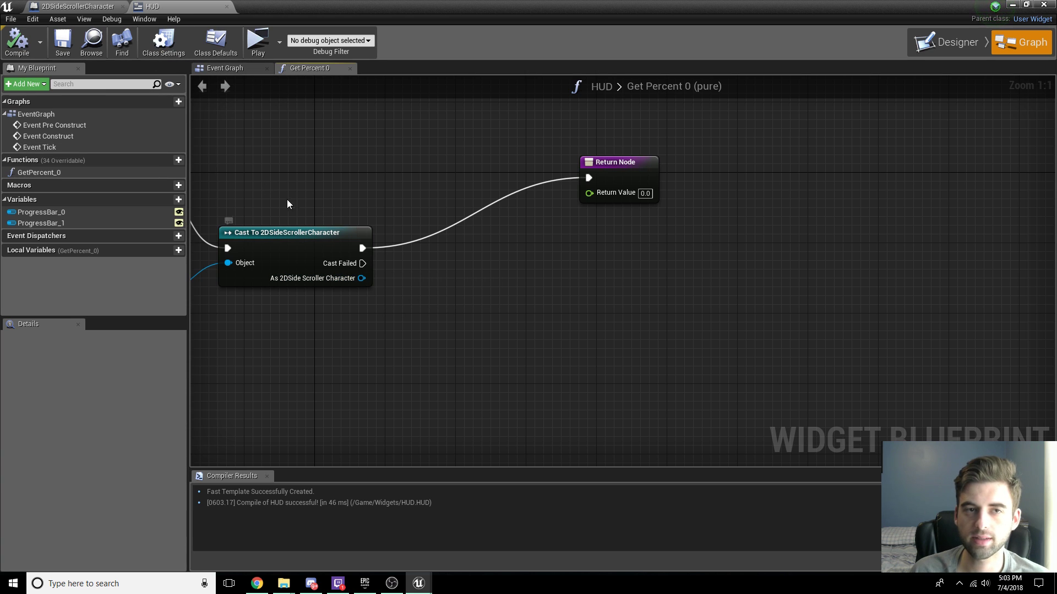
left_click(946, 42)
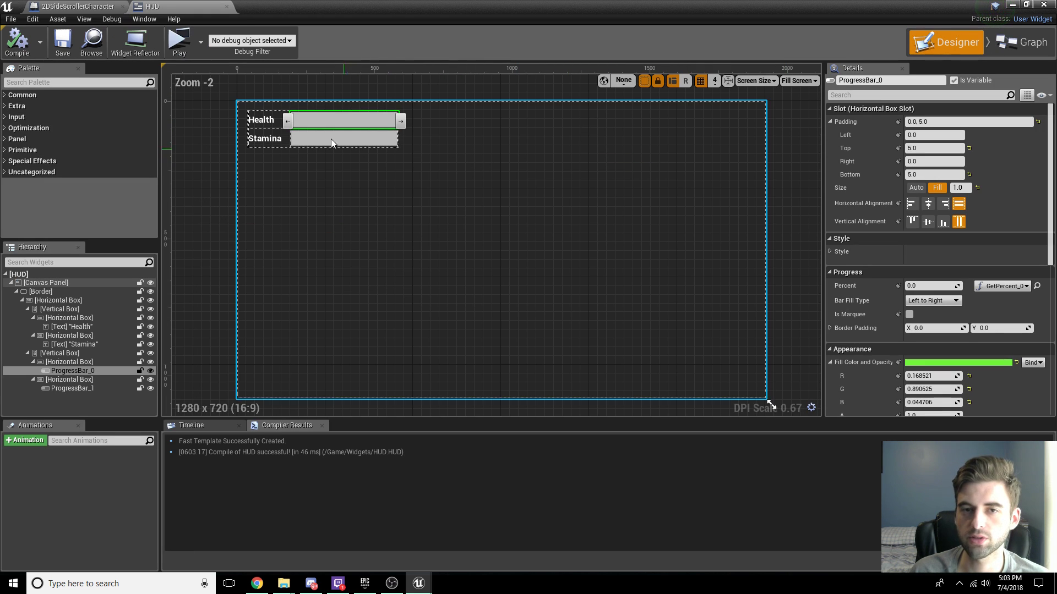
left_click(1009, 47)
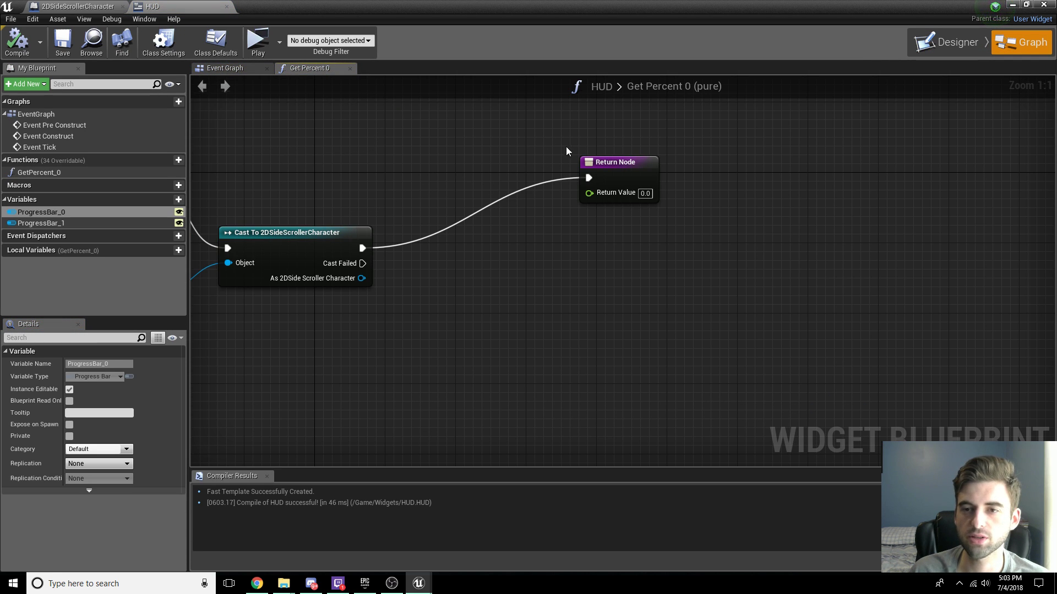
left_click_drag(605, 162, 675, 170)
Step: Return the cast character's Health divided by 100 from Get Percent 0
left_click_drag(362, 278, 426, 322)
type("health")
key("Return")
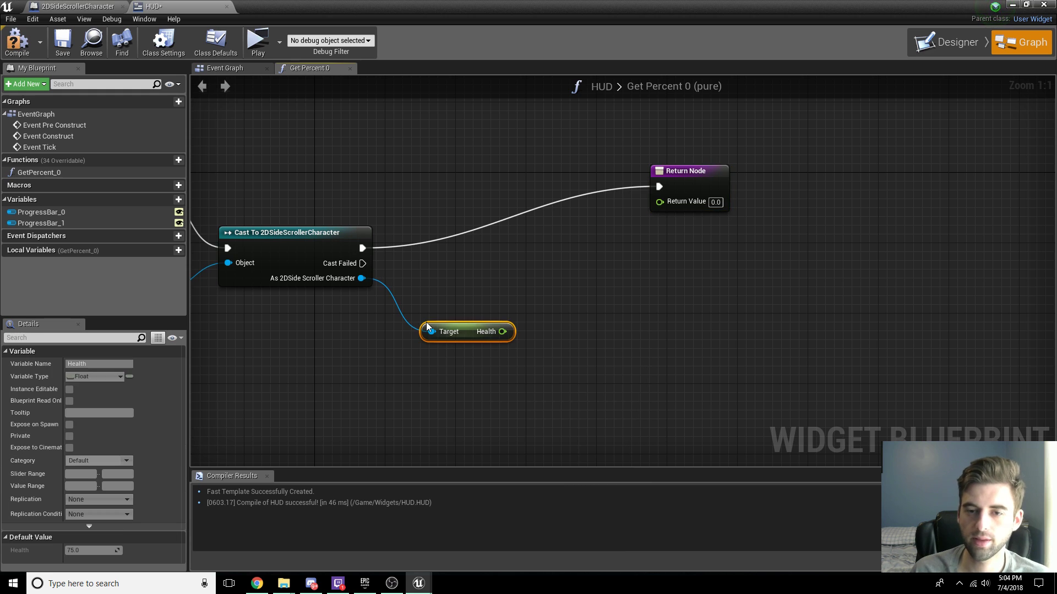
left_click_drag(502, 331, 580, 367)
type("divi")
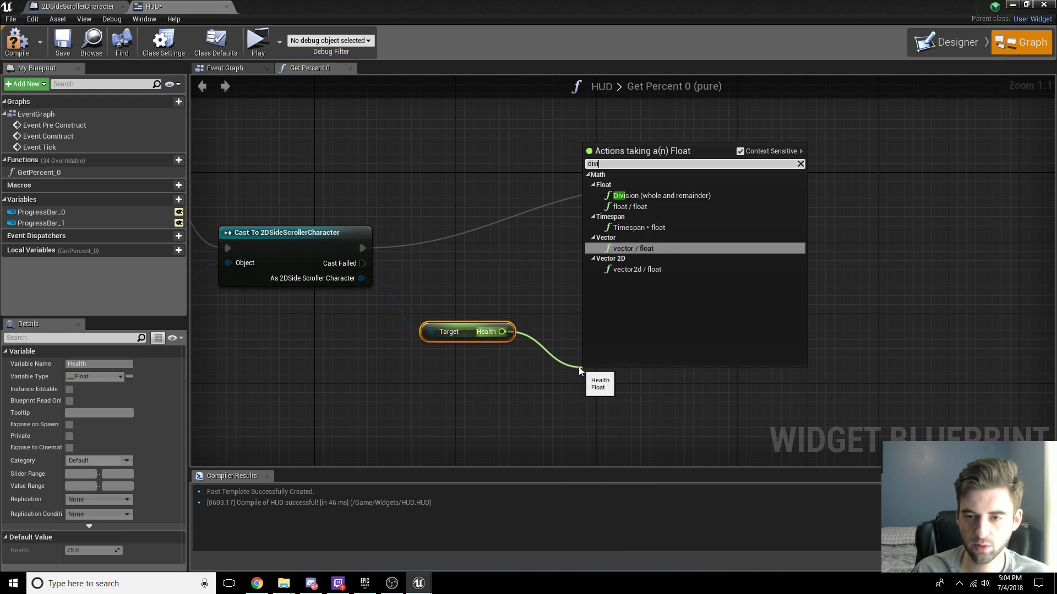
type("de")
key("Up")
key("Return")
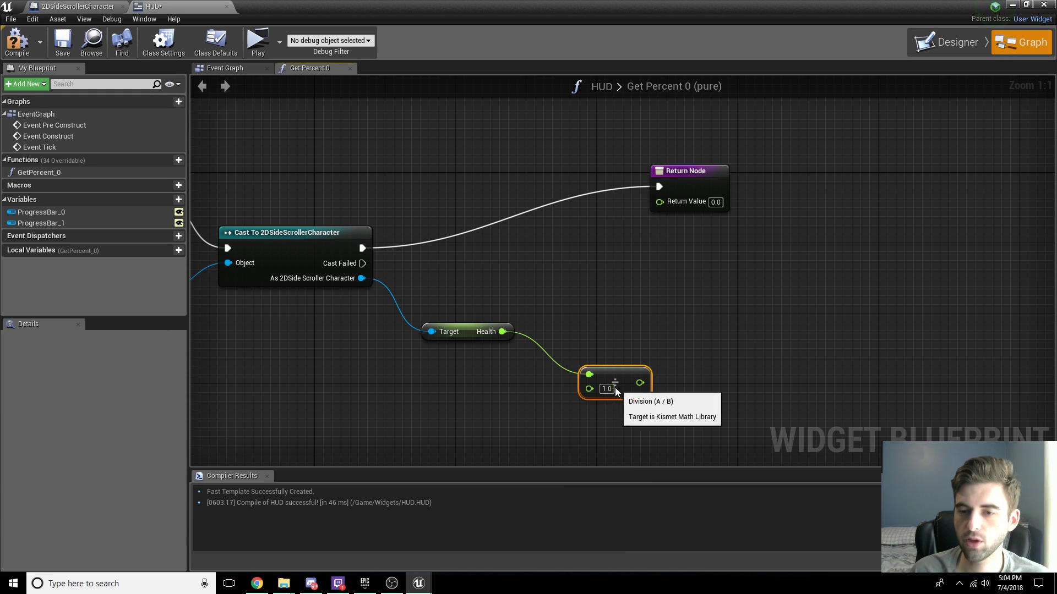
left_click(609, 389)
type("100")
key("Return")
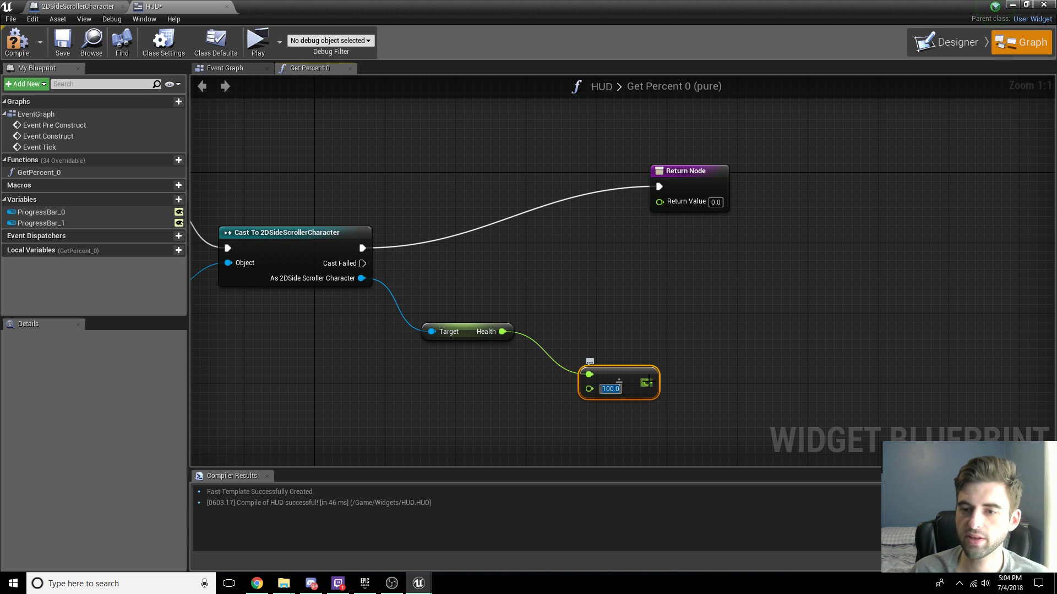
left_click_drag(647, 382, 660, 202)
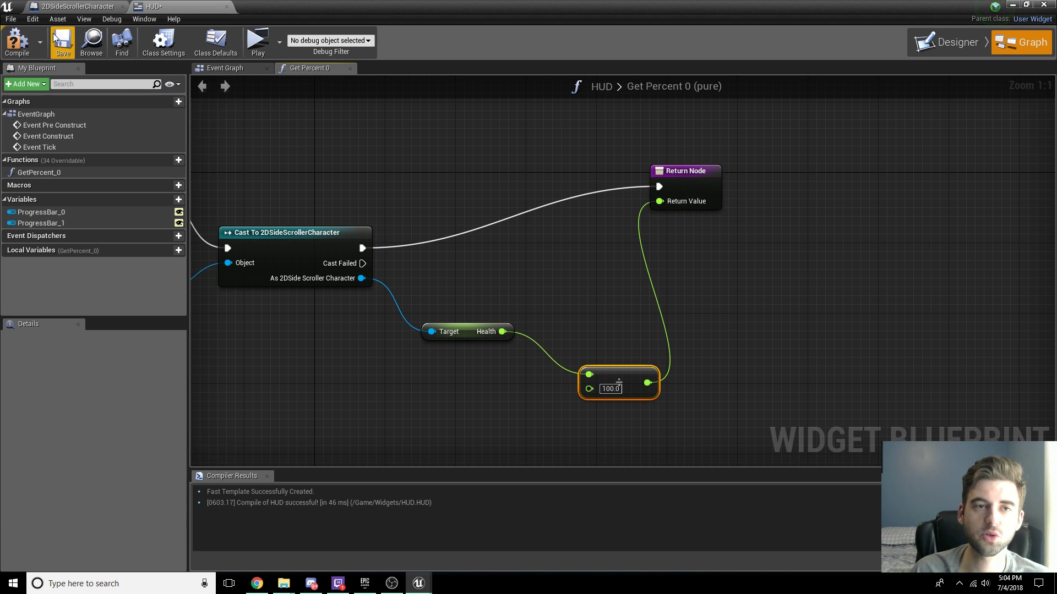
Step: Compile, save and play-test the HUD, then go to the Event Graph
left_click(16, 41)
left_click(63, 41)
left_click(258, 41)
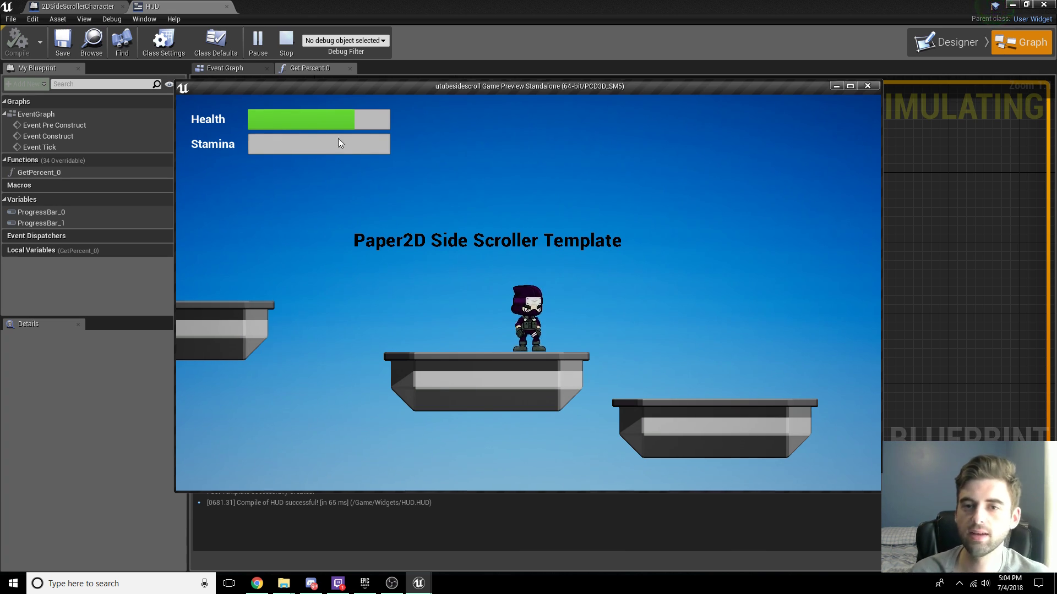
key("Escape")
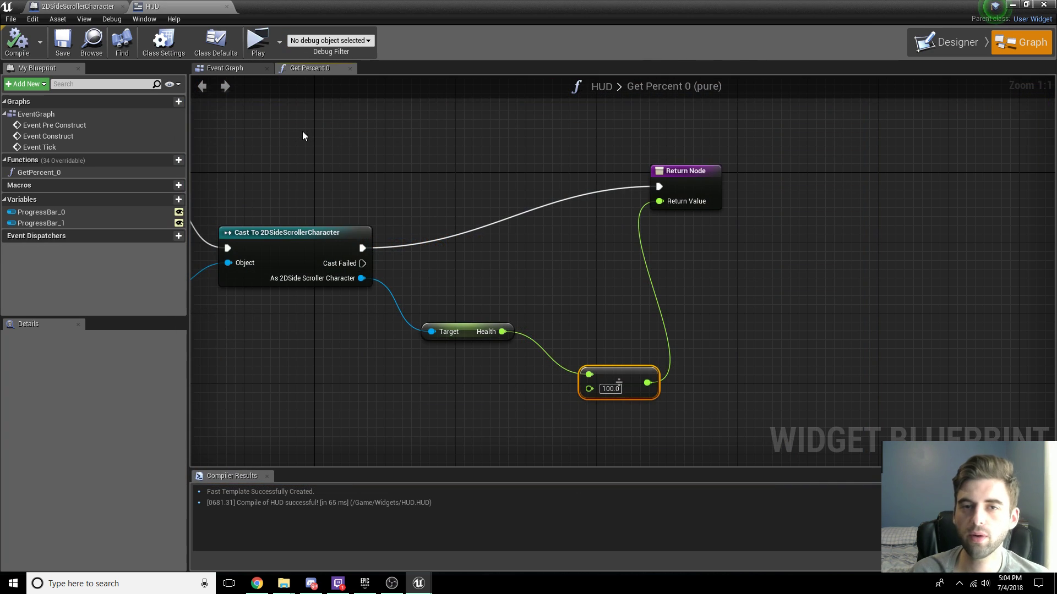
left_click(225, 68)
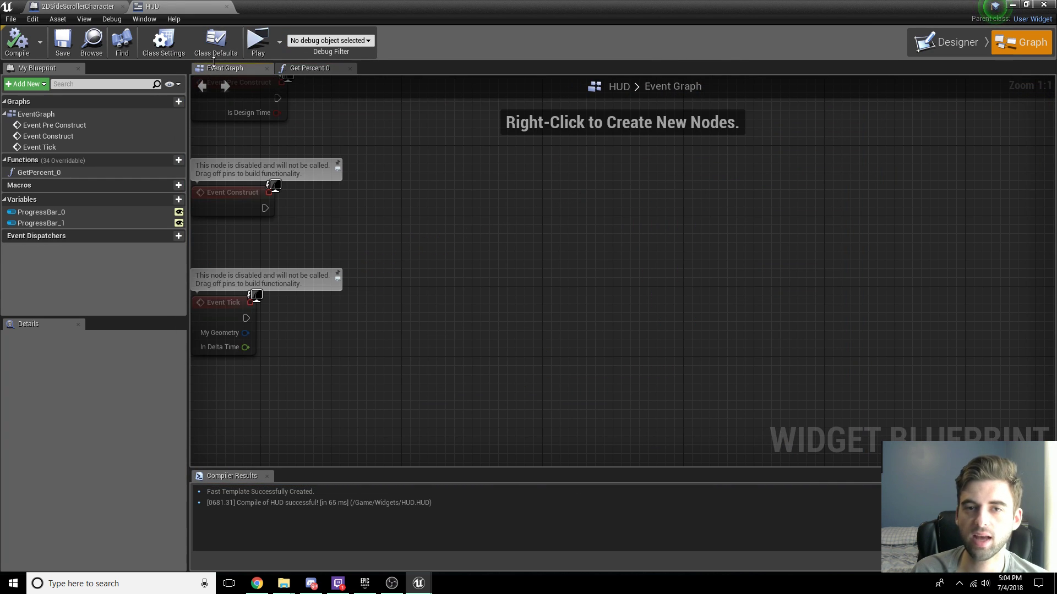
Step: Create a new Percent binding function for the Stamina progress bar ProgressBar_1
left_click(303, 68)
left_click(943, 45)
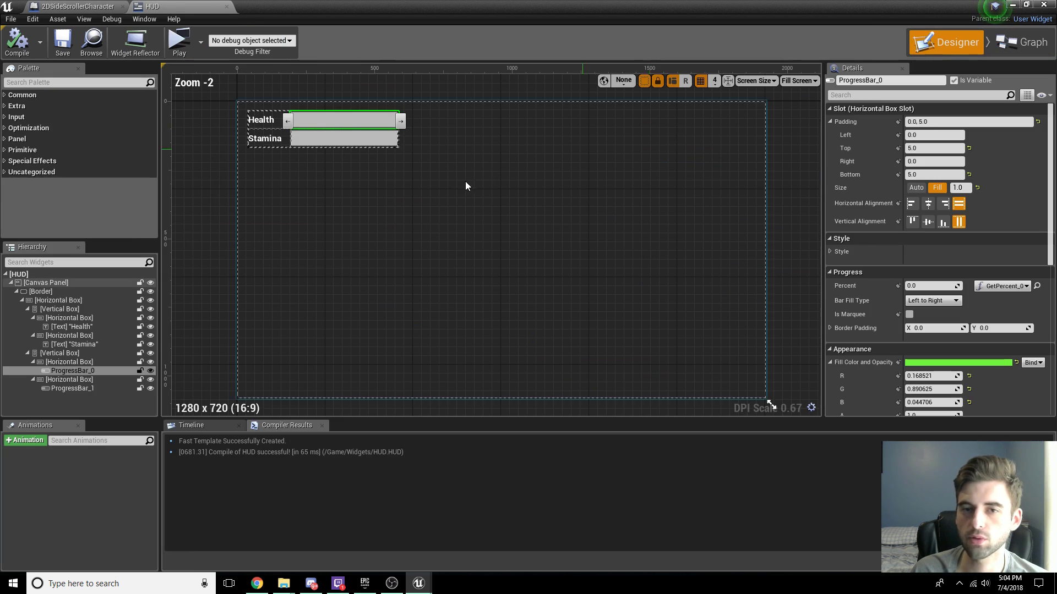
left_click(359, 139)
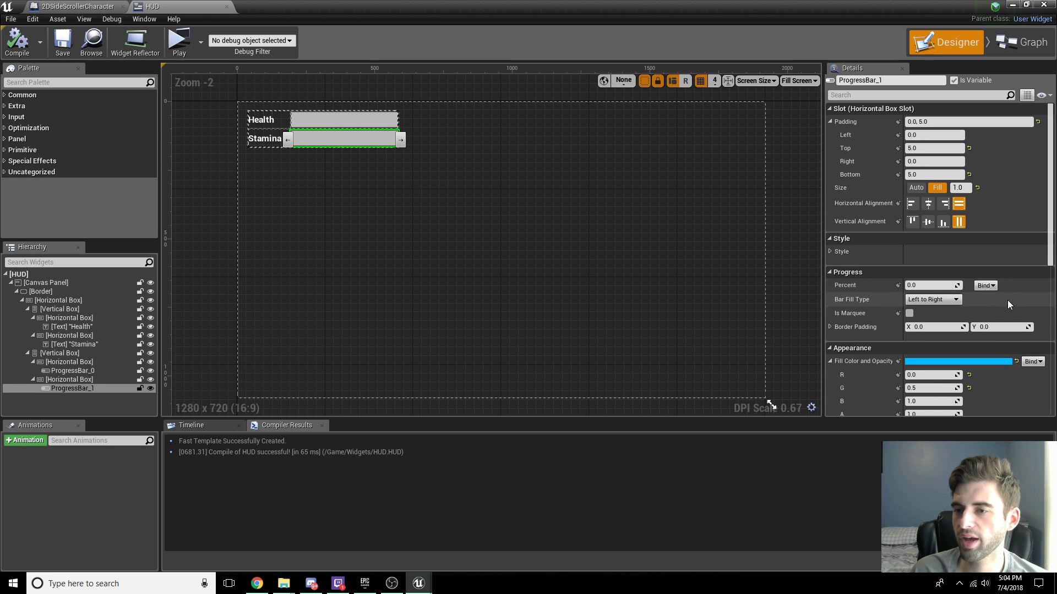
left_click(989, 285)
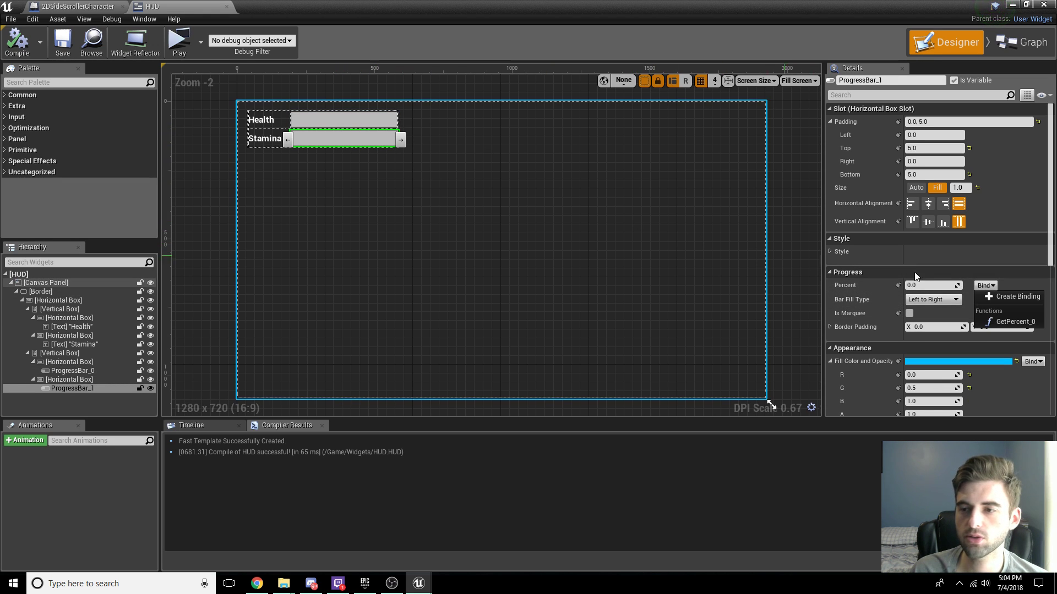
left_click(1003, 298)
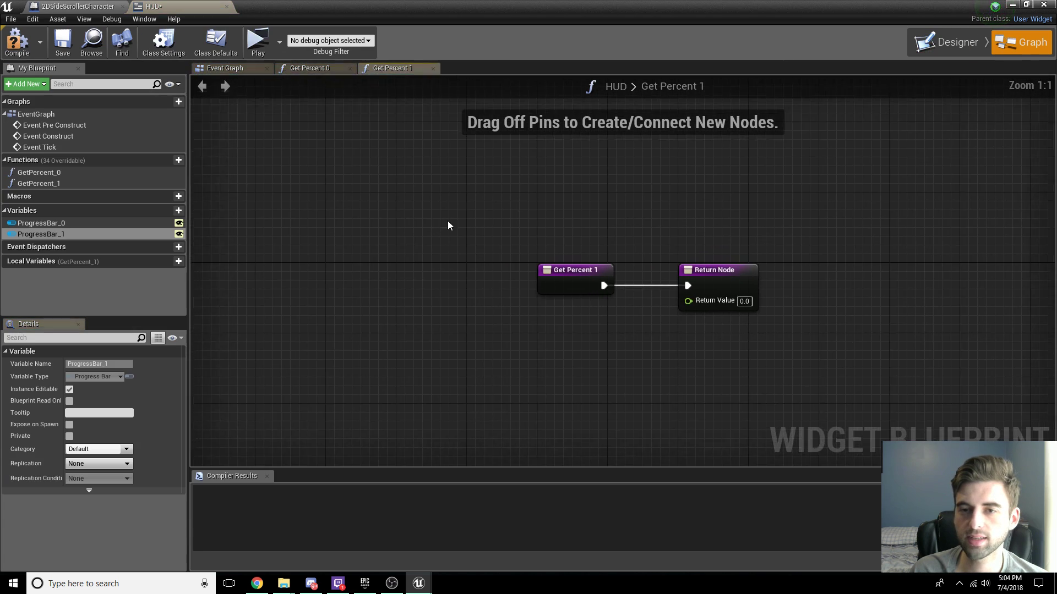
left_click_drag(577, 261, 830, 268)
left_click_drag(469, 259, 379, 261)
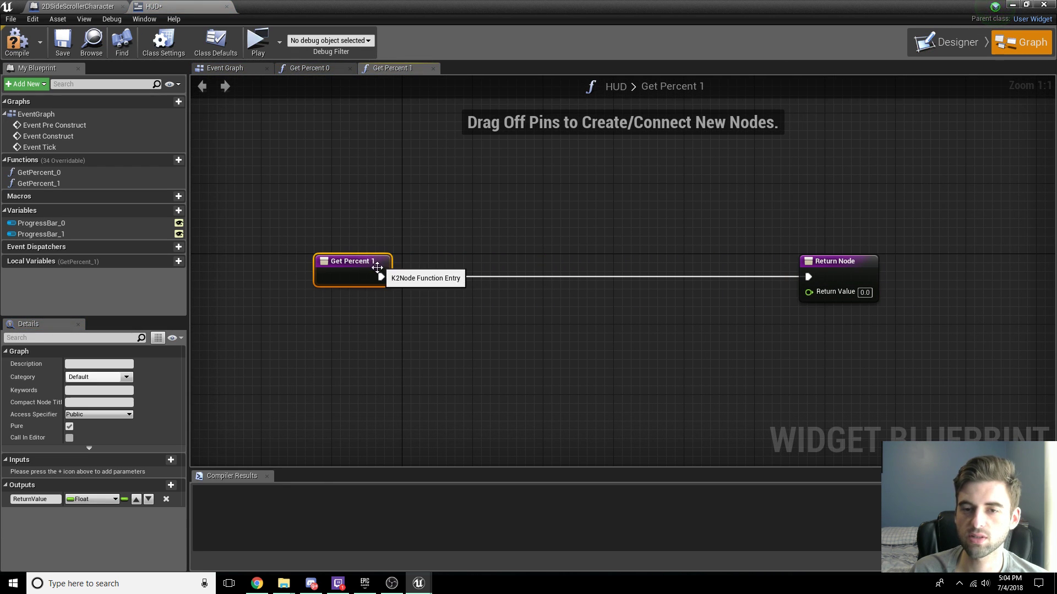
Step: Cast Get Player Character to 2DSideScrollerCharacter and route execution through the cast
right_click(336, 379)
type("get ply")
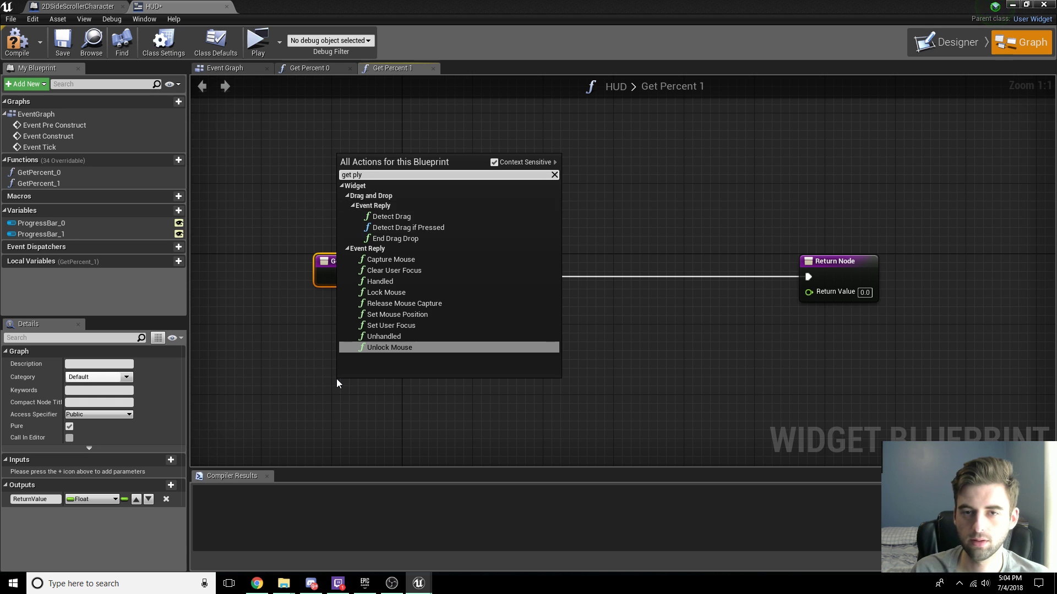
key("BackSpace")
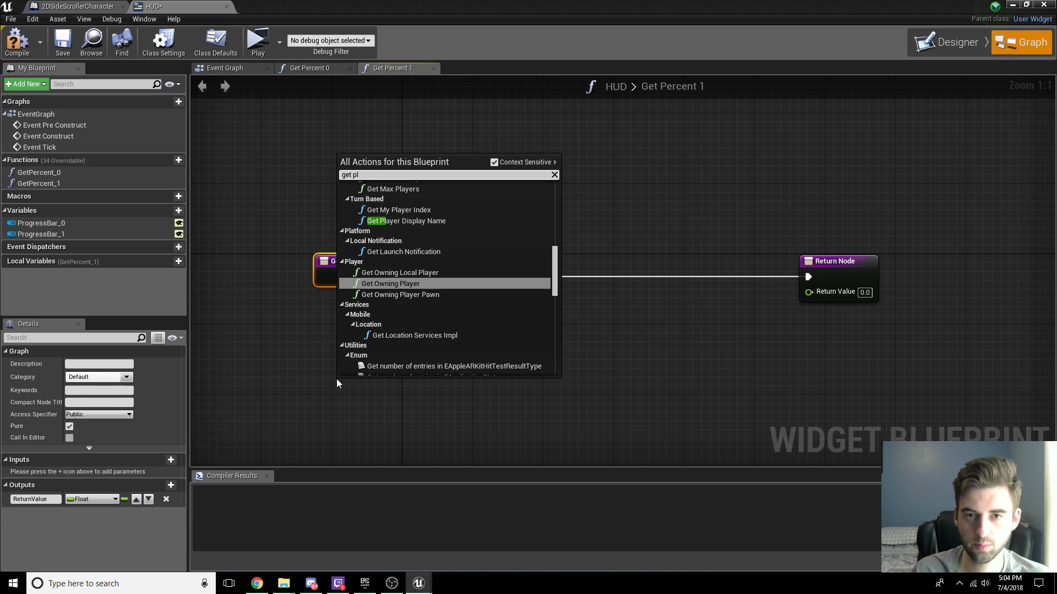
type("ayer character")
key("Return")
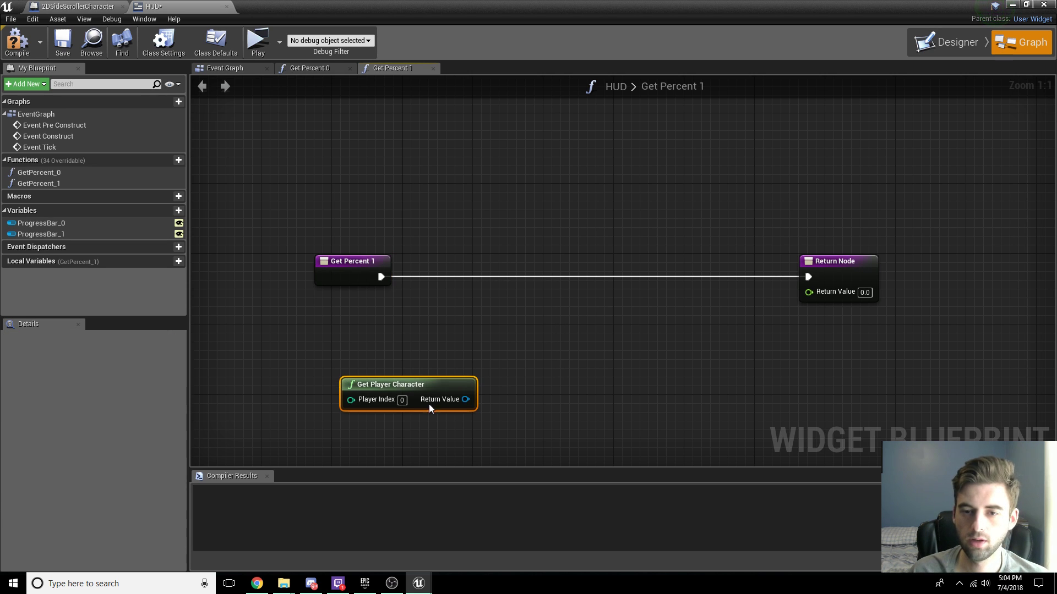
left_click_drag(466, 400, 510, 354)
type("cast to")
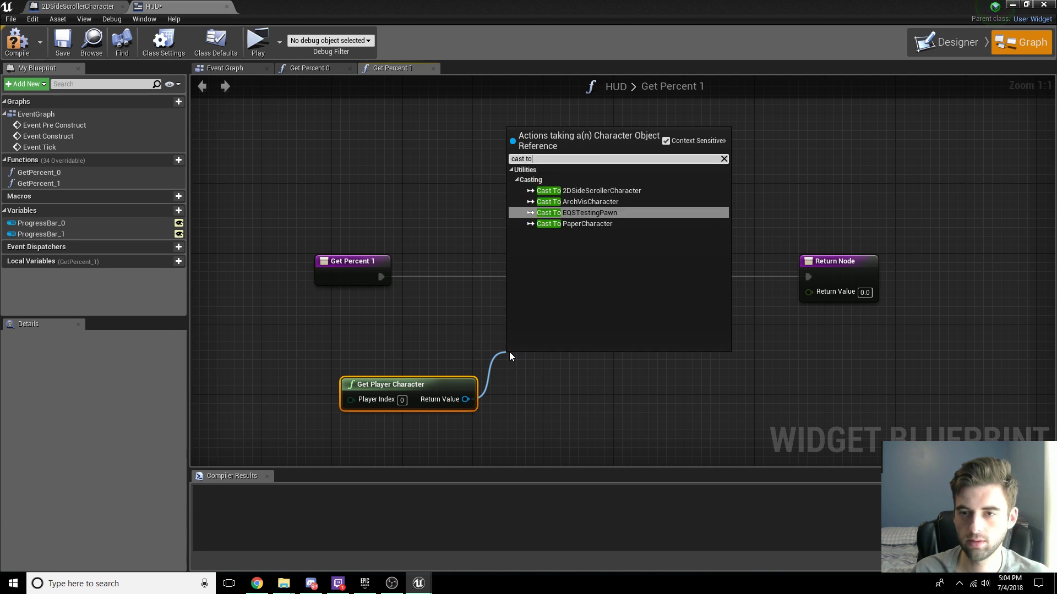
type(" 2d")
key("Return")
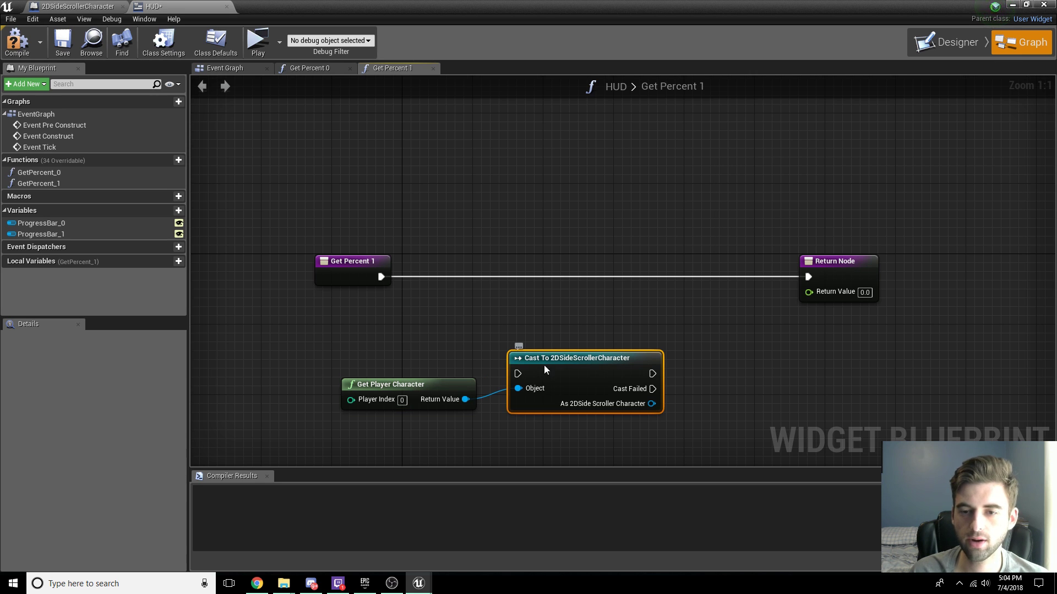
left_click_drag(546, 370, 538, 317)
left_click_drag(381, 277, 508, 321)
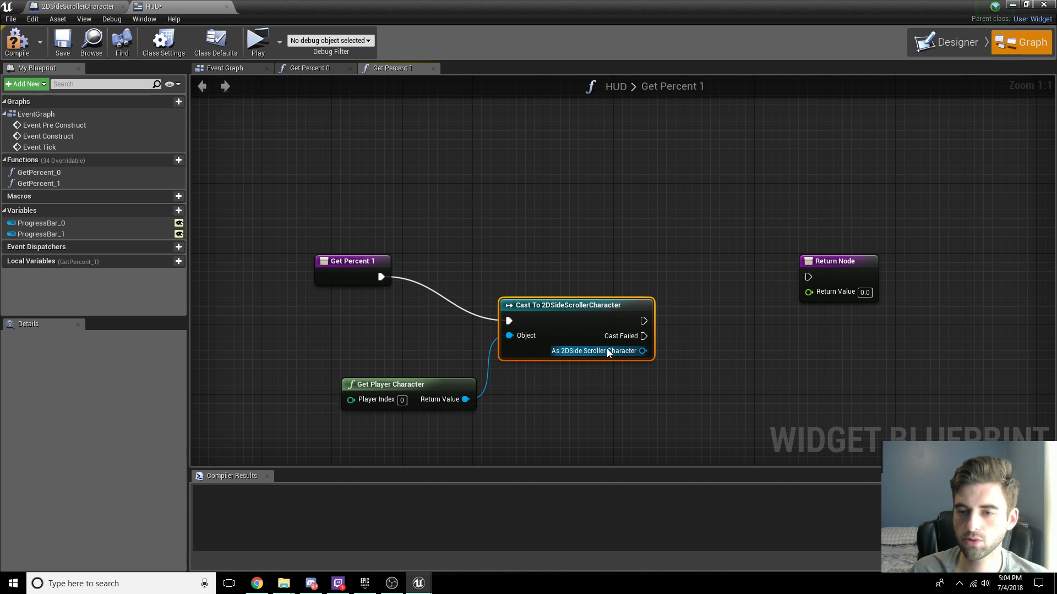
Step: Return Stamina divided by 100 from Get Percent 1, then compile and play-test both bars
left_click_drag(609, 352, 675, 373)
type("get stamin")
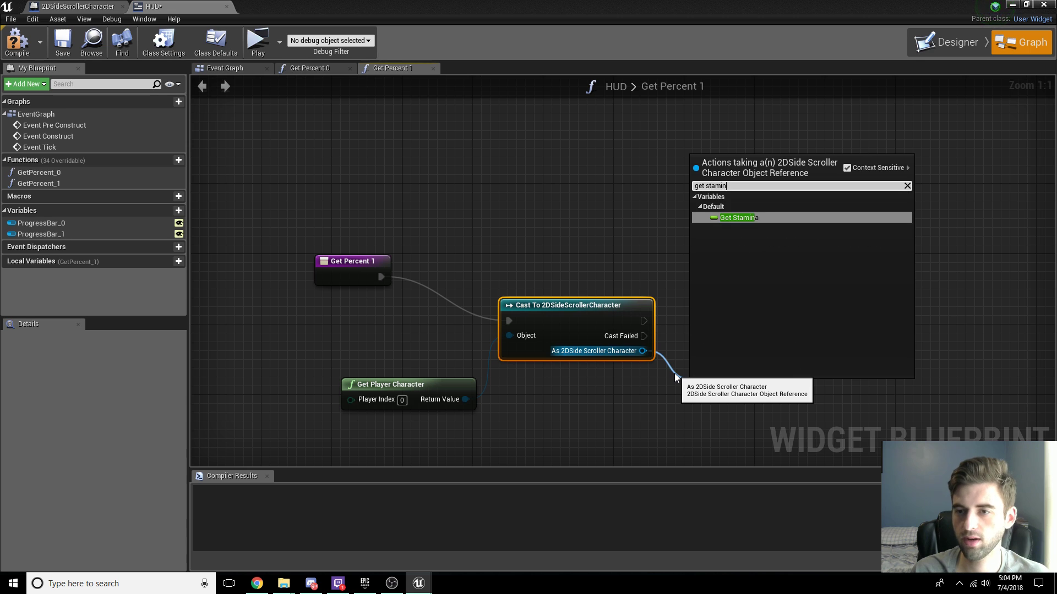
key("Return")
left_click_drag(780, 386, 827, 425)
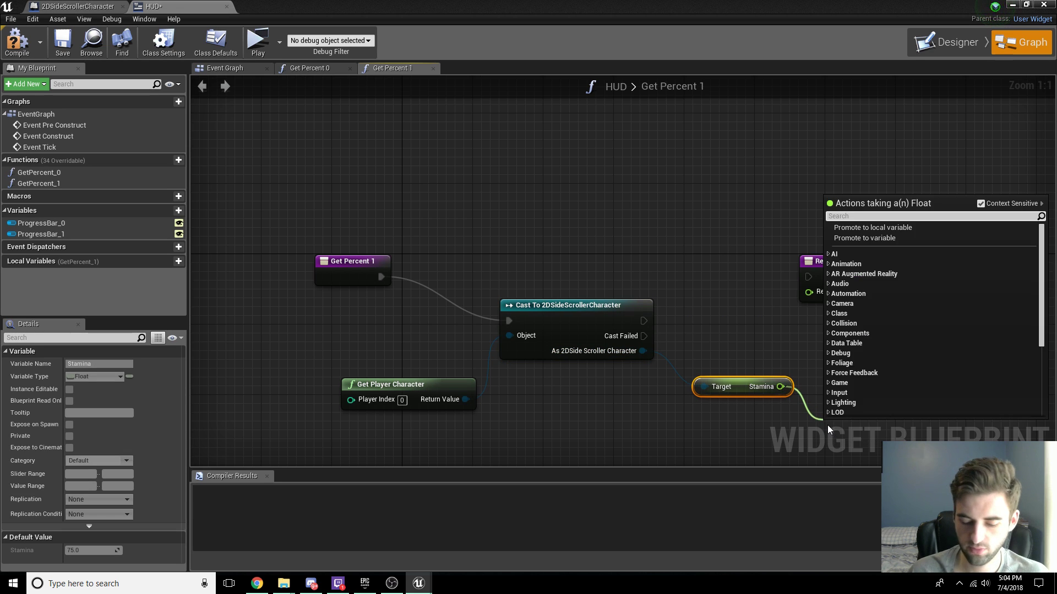
type("divide")
key("Return")
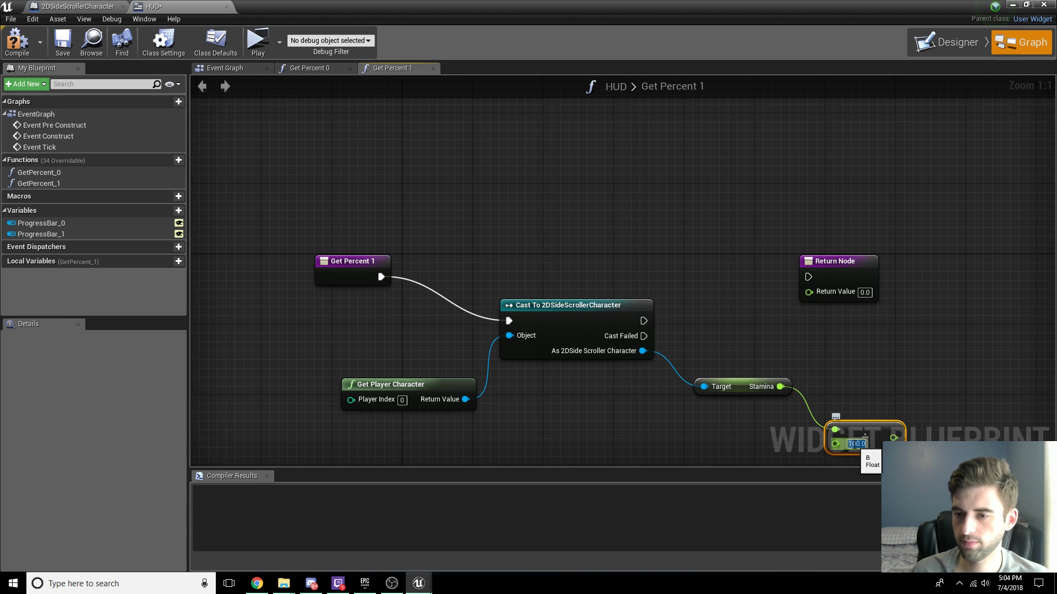
left_click_drag(893, 438, 796, 288)
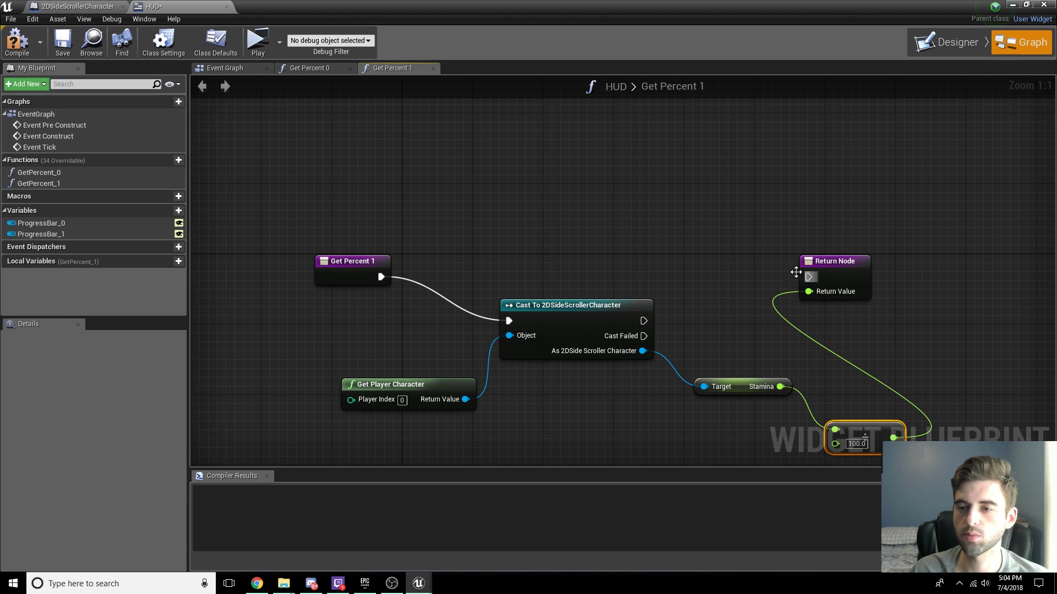
left_click_drag(643, 321, 798, 275)
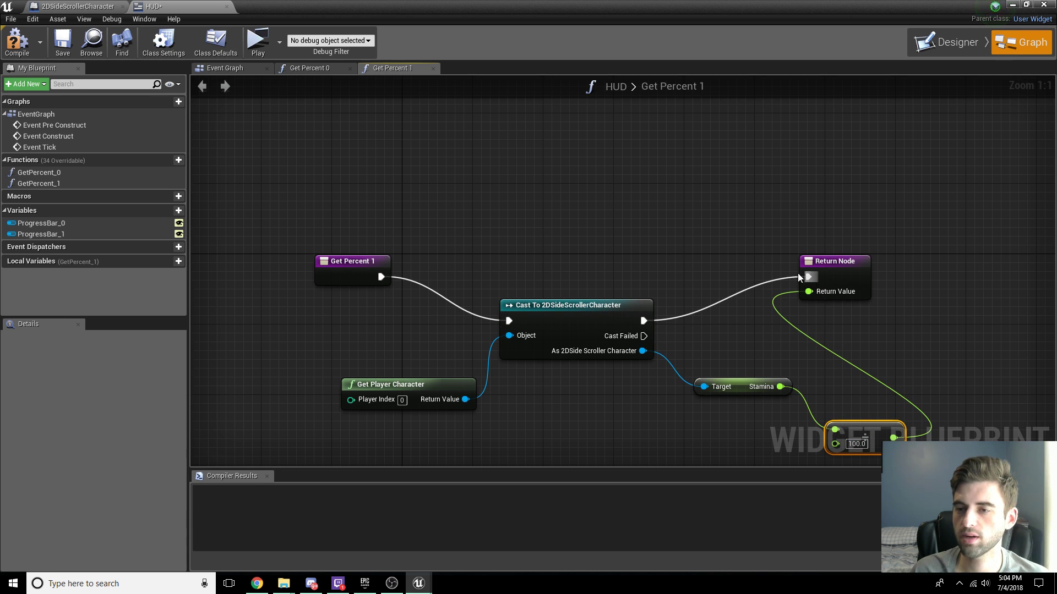
left_click(17, 40)
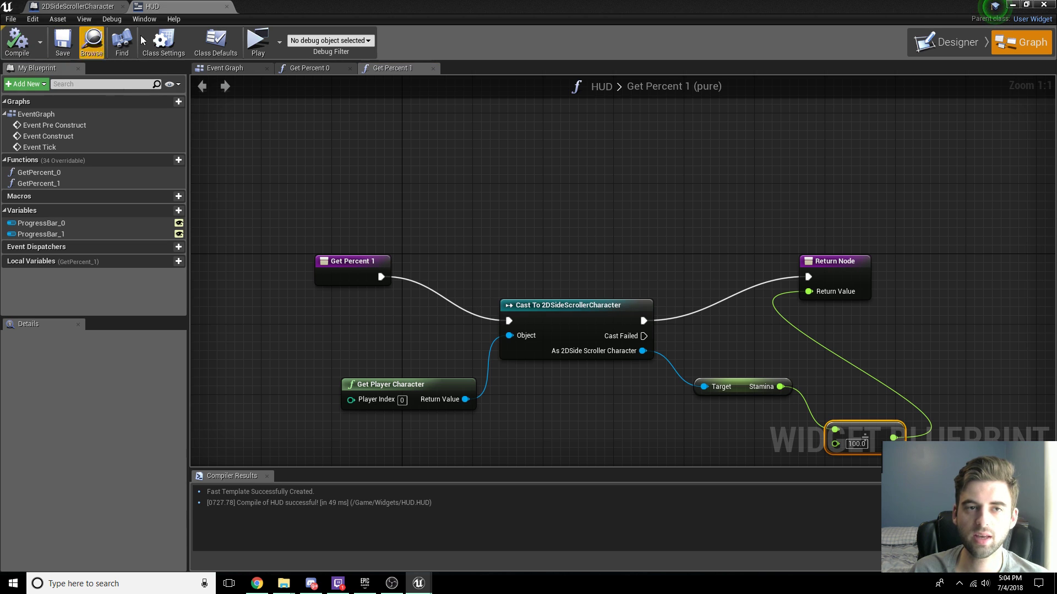
left_click(258, 41)
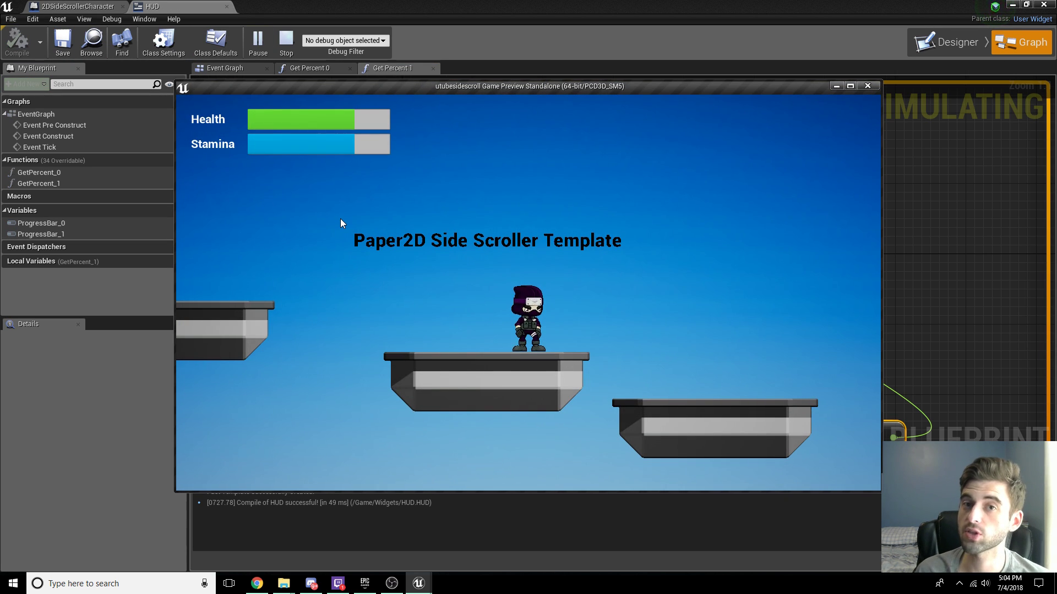